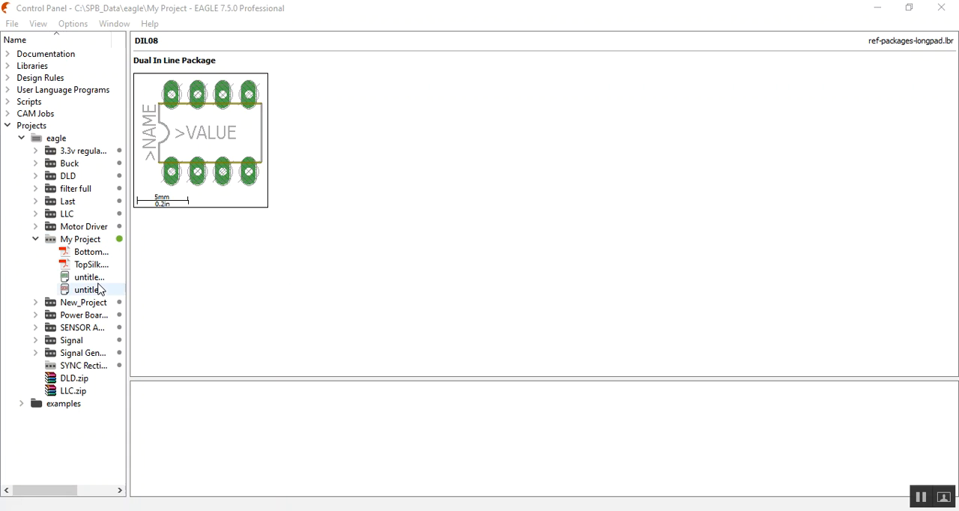
Step: Switch to Adobe Acrobat Reader and examine the L4971 datasheet's part number, available packages and DIP8 pin connections
left_click(100, 292)
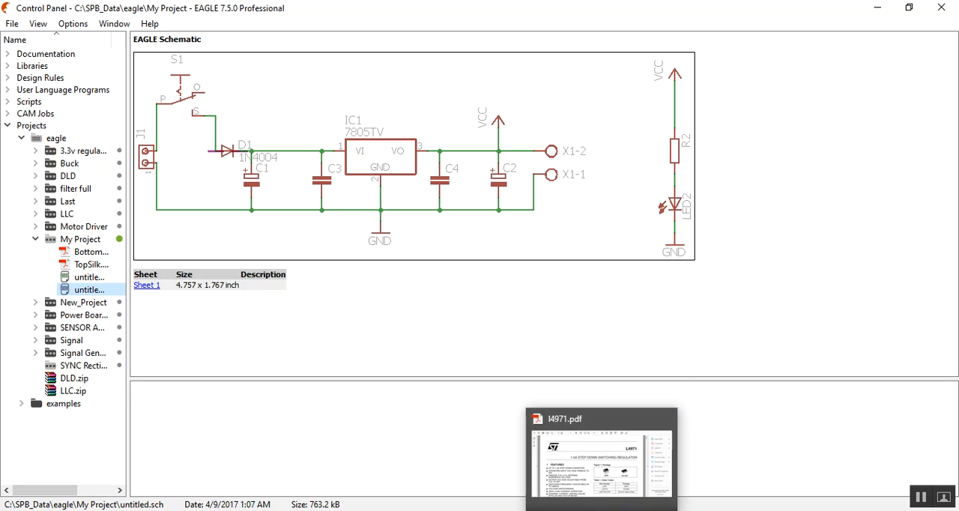
left_click(603, 509)
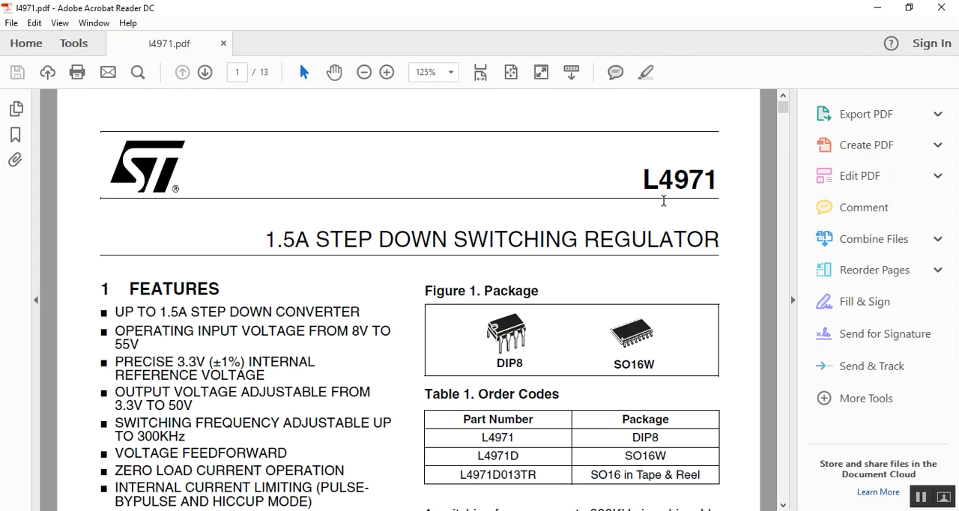
left_click_drag(638, 182, 721, 184)
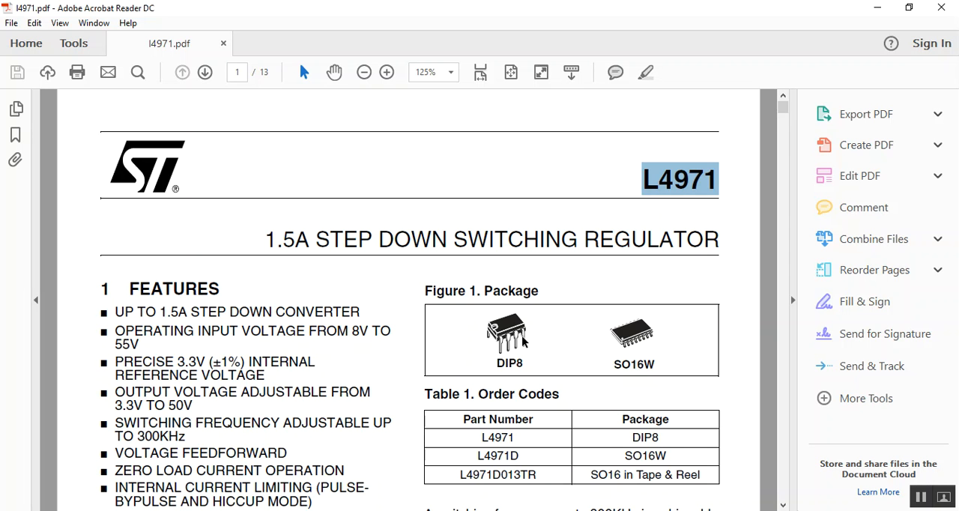
left_click_drag(783, 108, 783, 156)
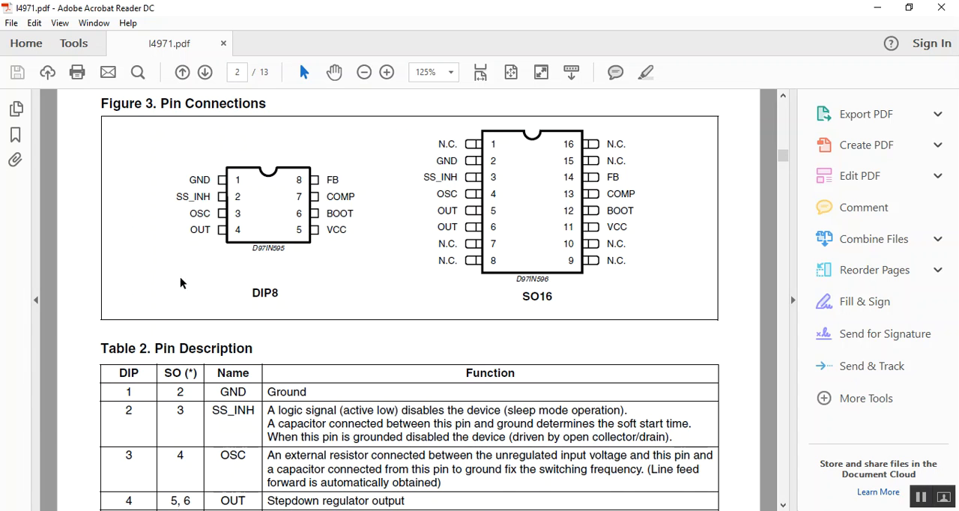
left_click_drag(245, 298, 275, 294)
left_click(315, 284)
left_click_drag(252, 294, 257, 293)
left_click(264, 293)
left_click_drag(271, 291, 277, 291)
left_click(289, 290)
Step: Return to the EAGLE Control Panel, create a new library and maximize its window
left_click(878, 9)
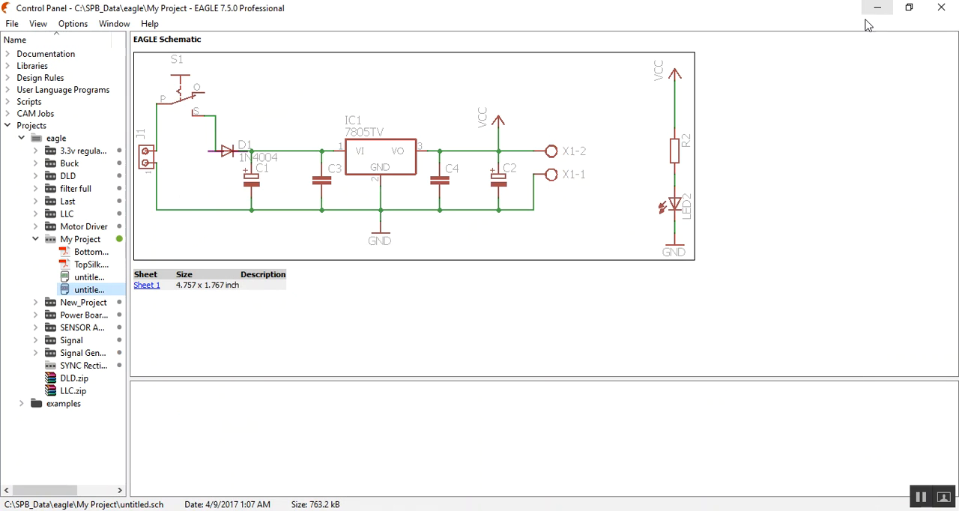
left_click(9, 25)
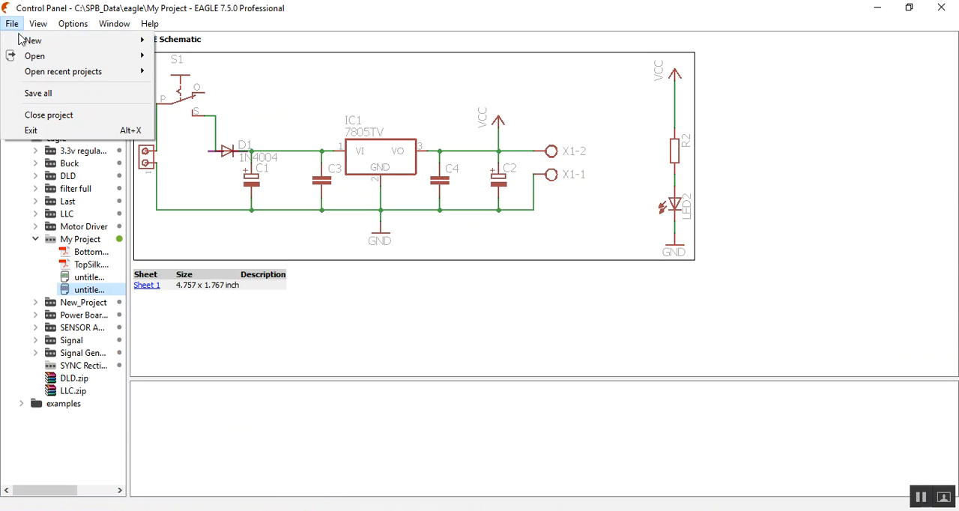
mouse_move(23, 40)
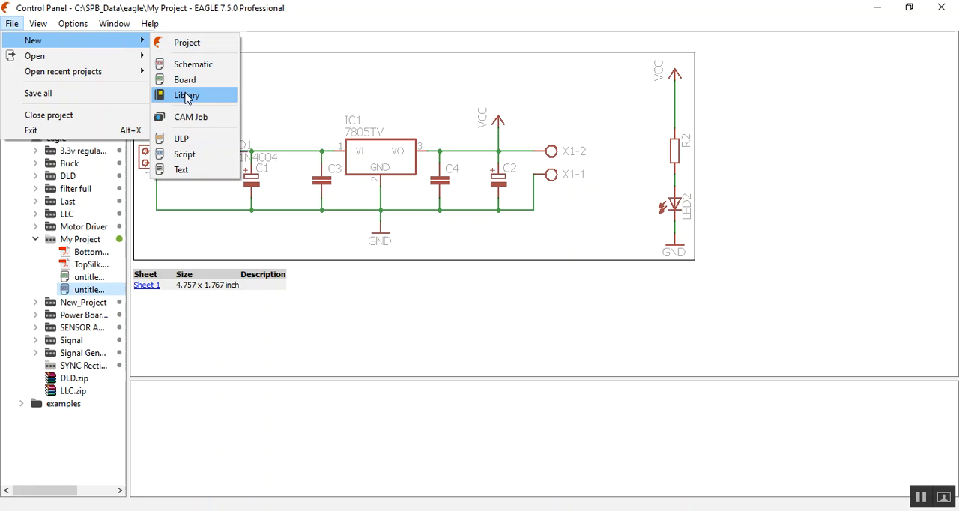
left_click(187, 96)
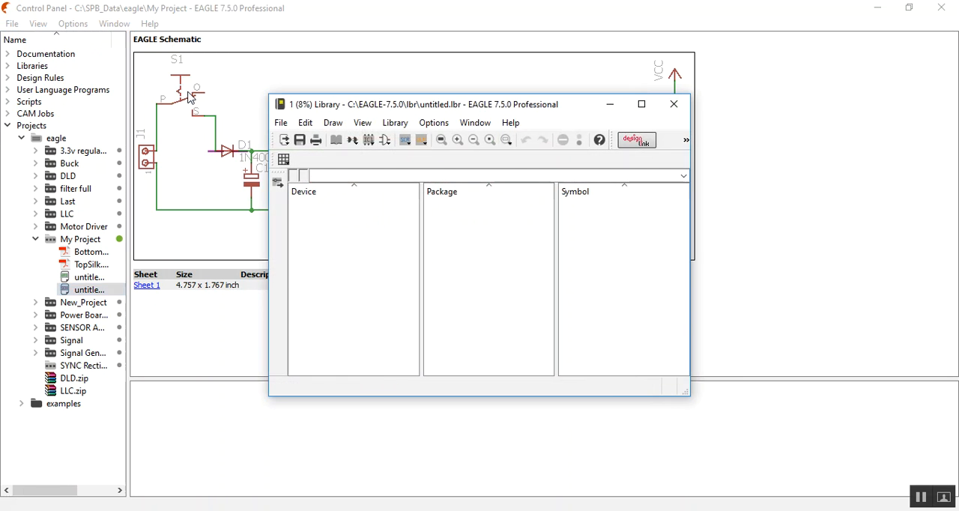
left_click(642, 105)
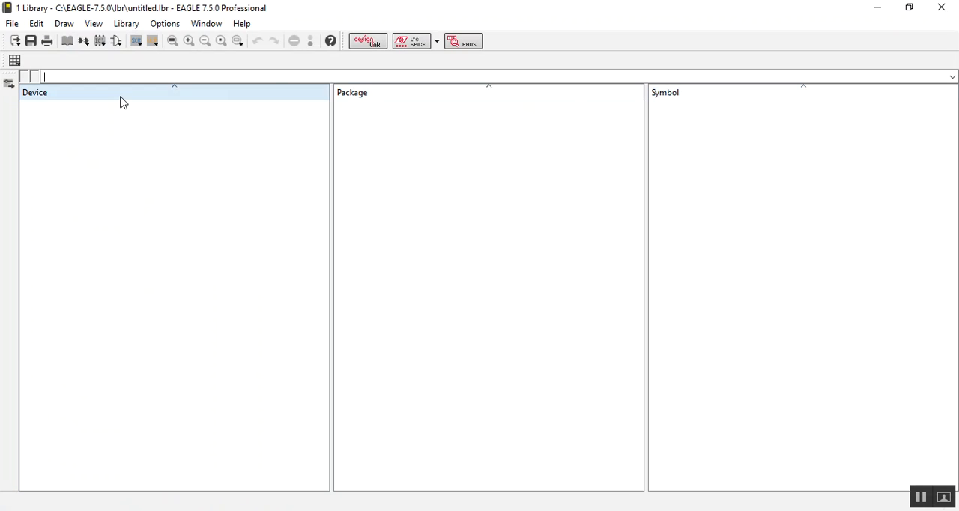
Step: Compare the schematic symbols with the board footprints in the previews of My Project's two untitled design files
left_click(878, 7)
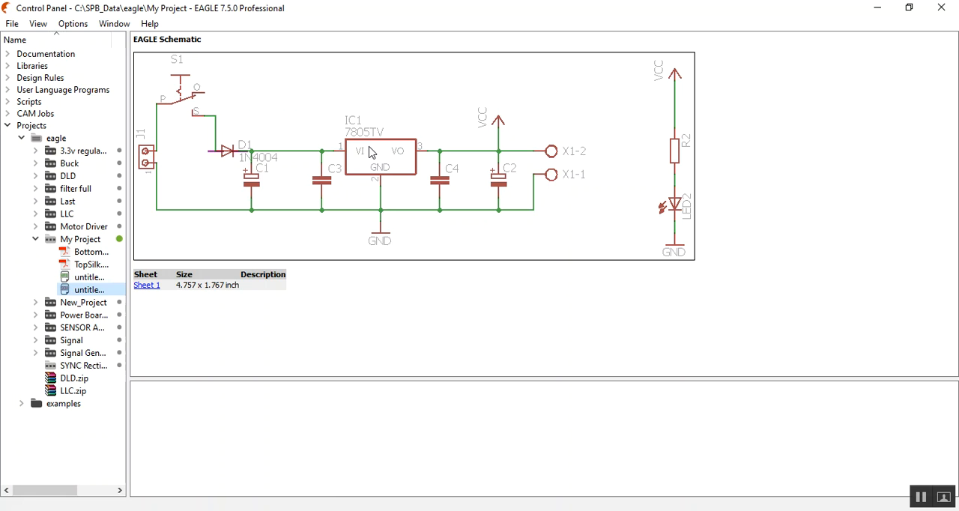
key("Up")
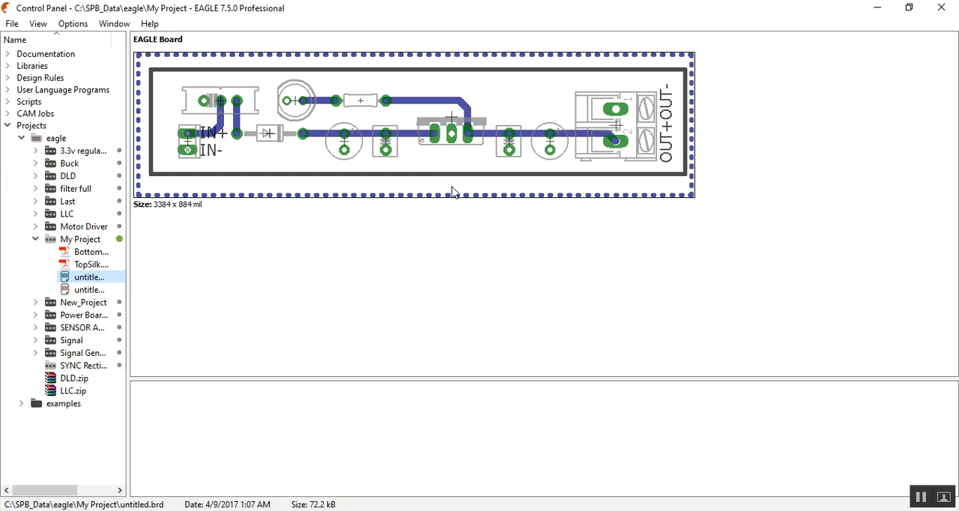
left_click(91, 289)
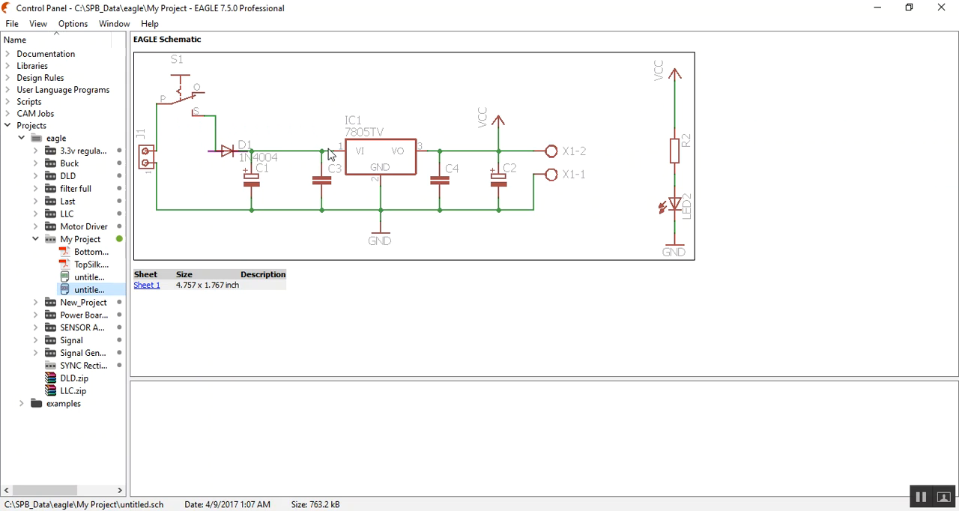
left_click(84, 277)
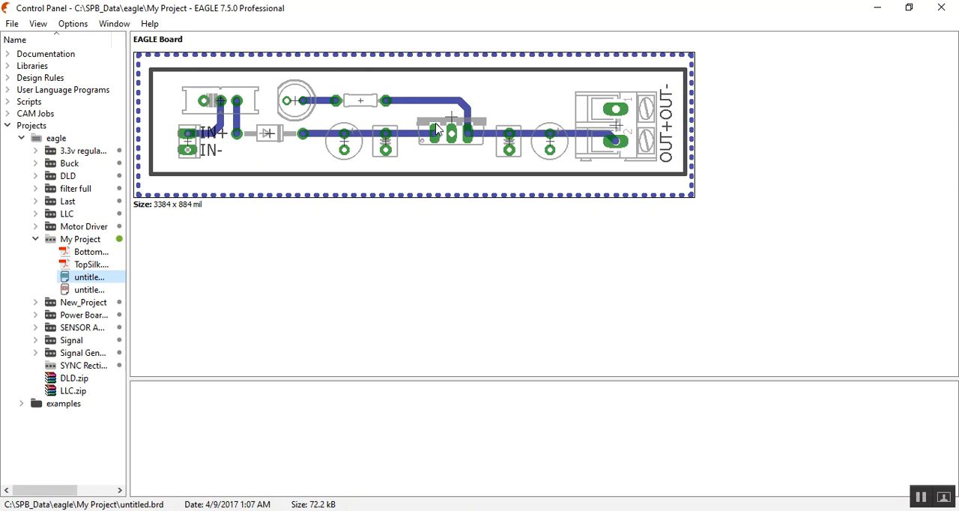
left_click(89, 290)
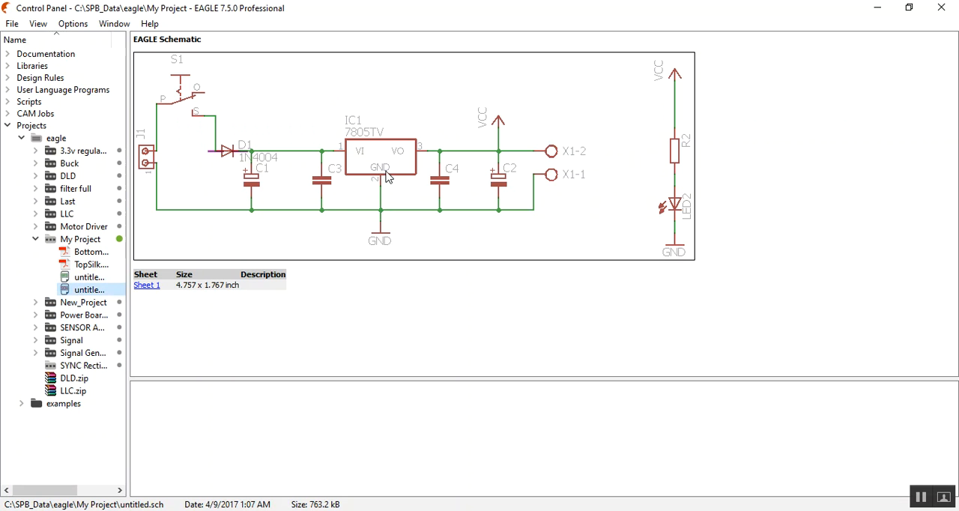
left_click(84, 278)
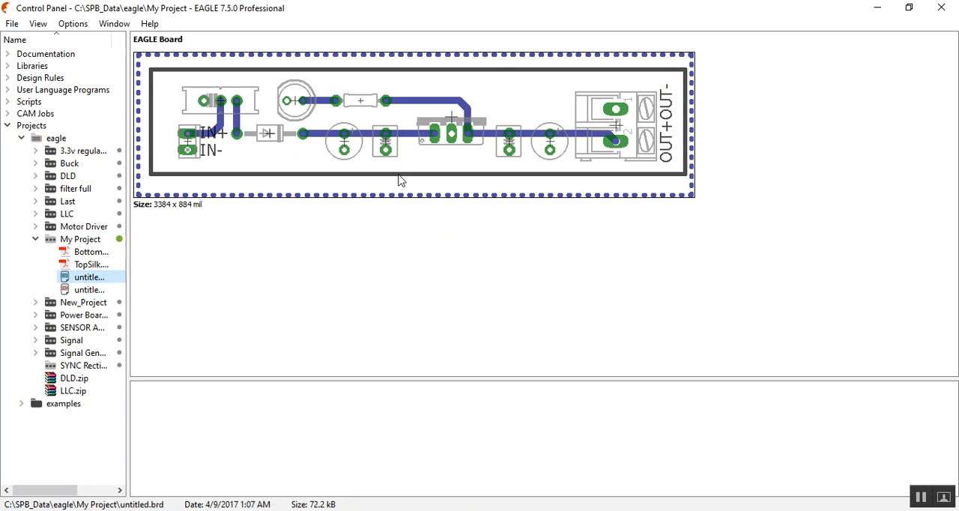
left_click(83, 291)
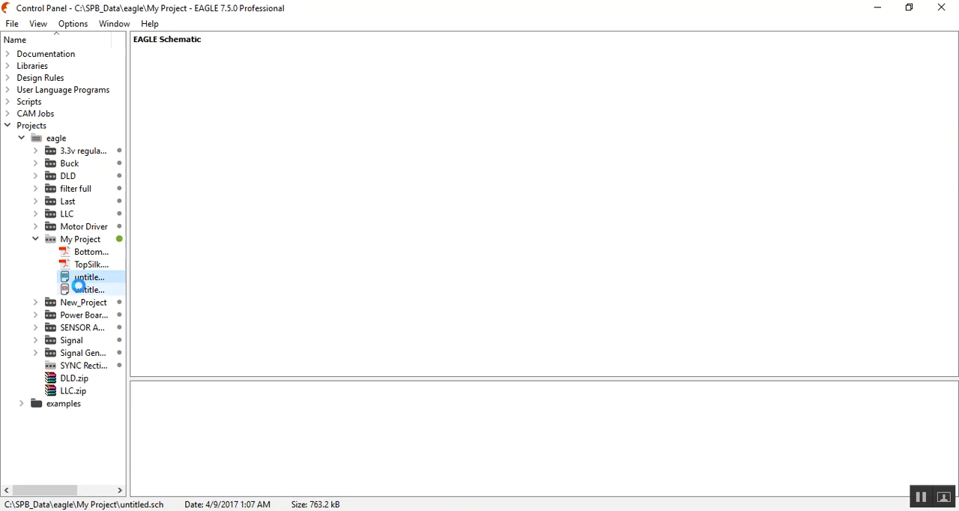
key("Up")
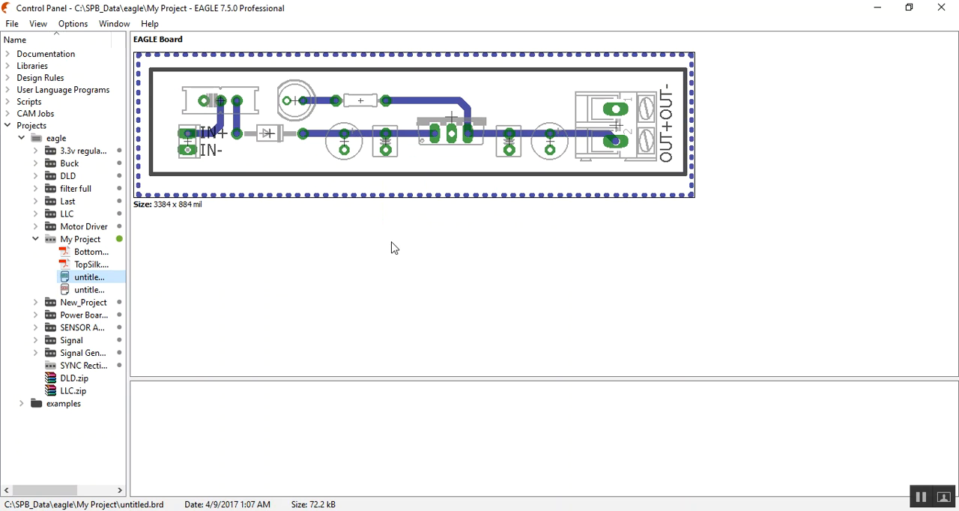
left_click(102, 278)
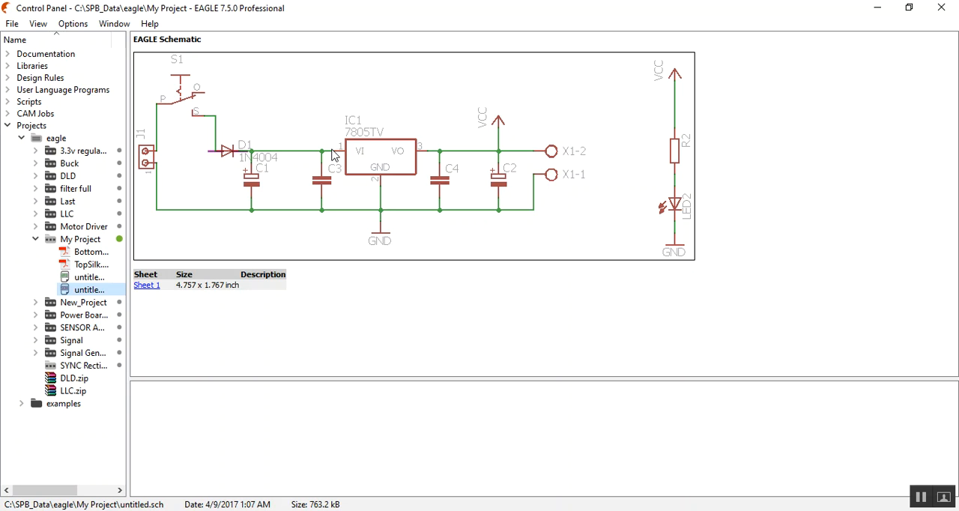
left_click(103, 280)
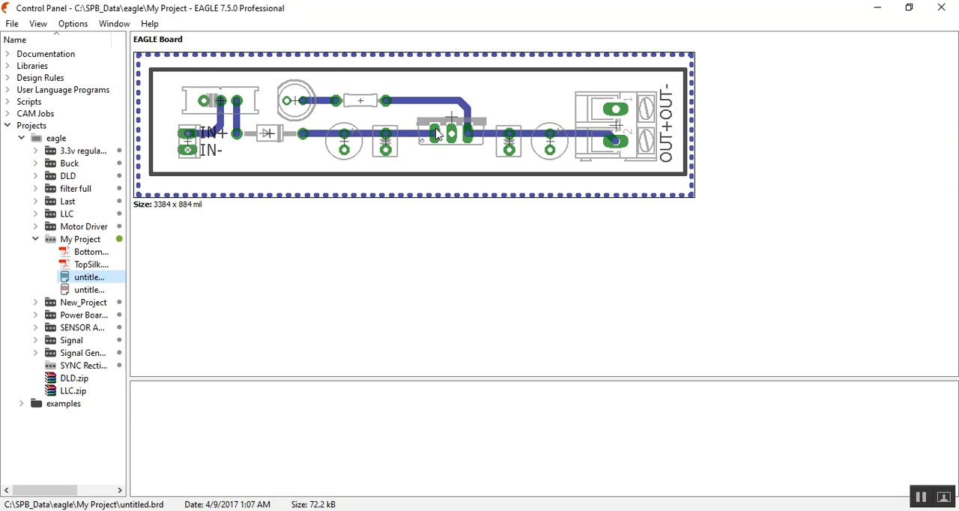
left_click(93, 289)
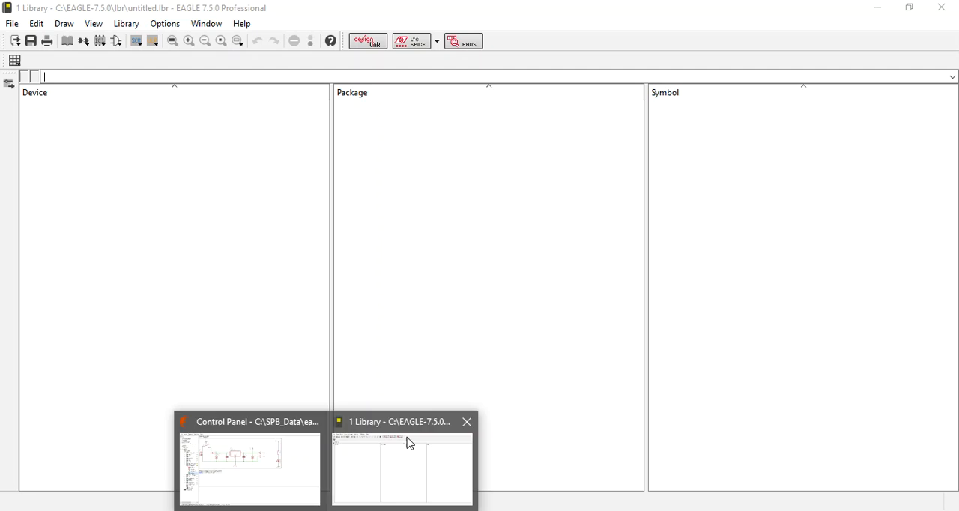
Step: Return to the library editor and create a new package named L4971
left_click(411, 443)
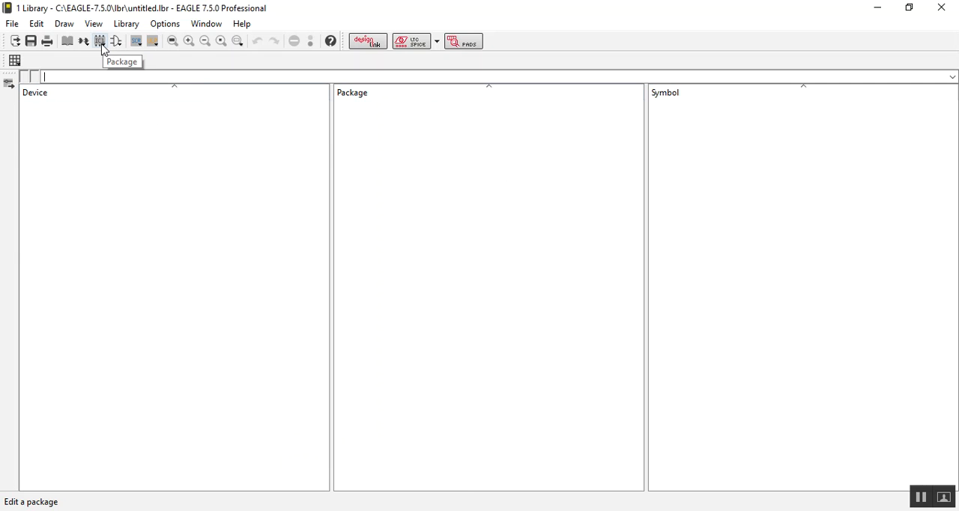
left_click(100, 42)
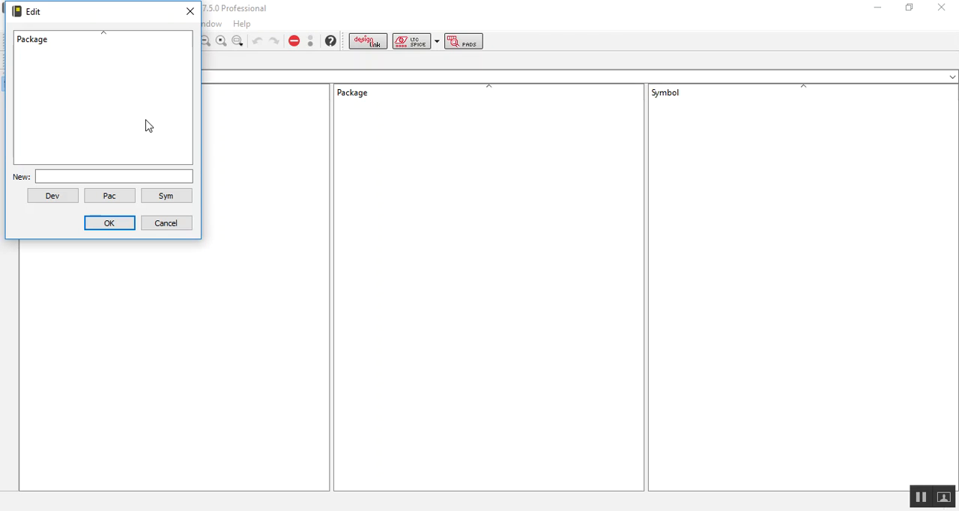
left_click(189, 12)
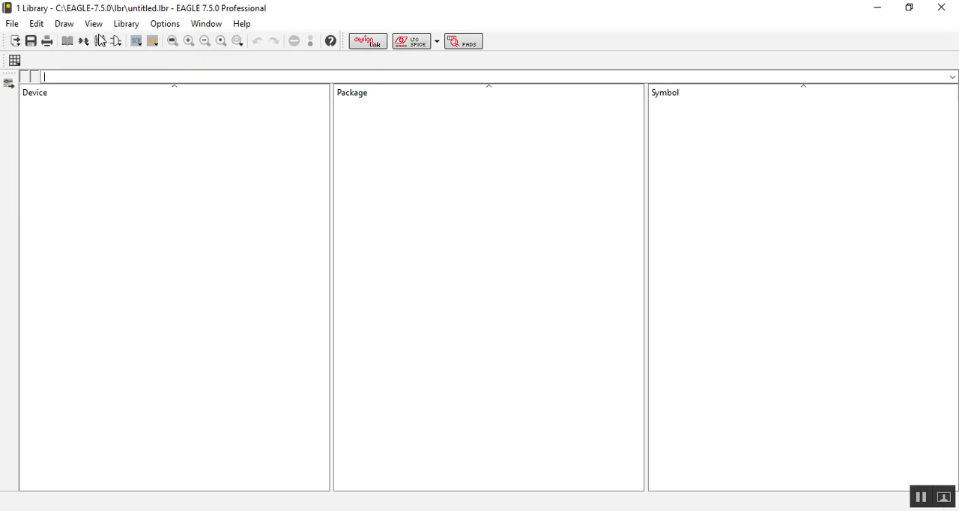
left_click(99, 41)
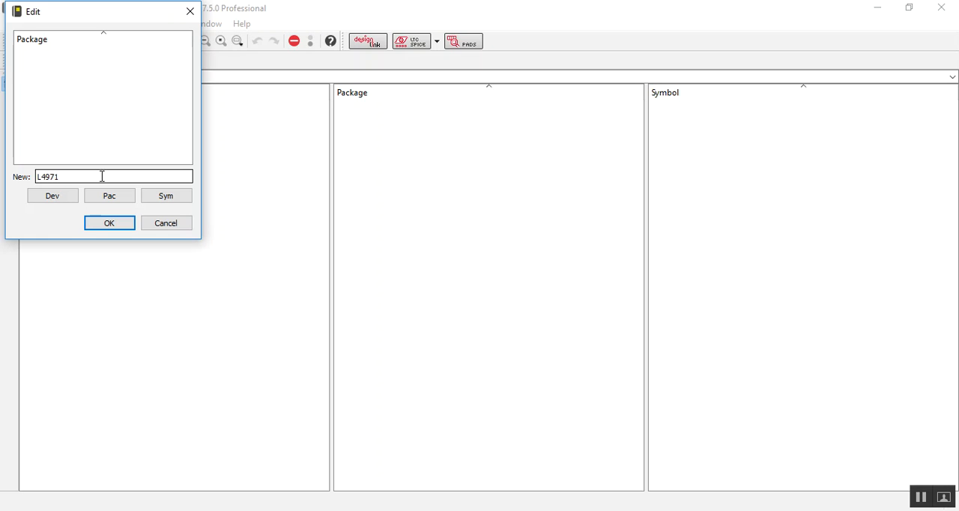
left_click(622, 510)
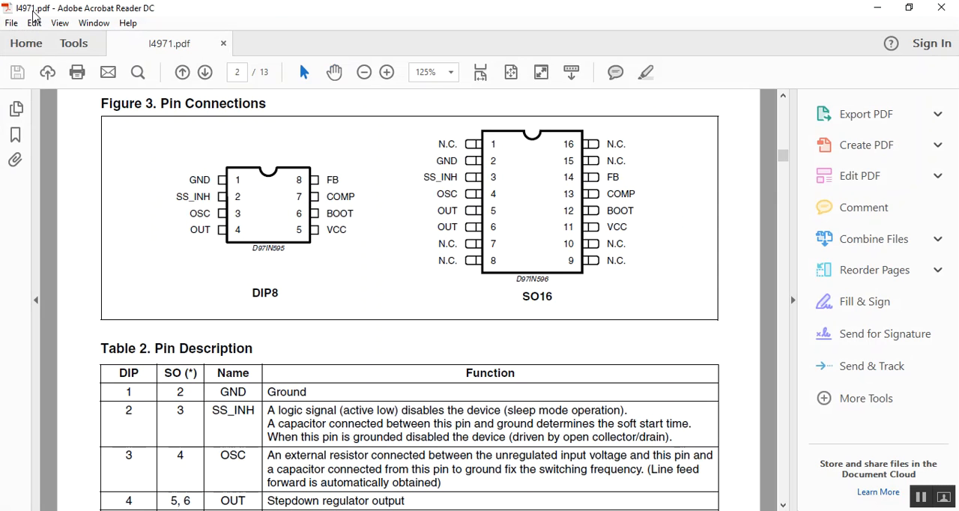
key("alt+Tab")
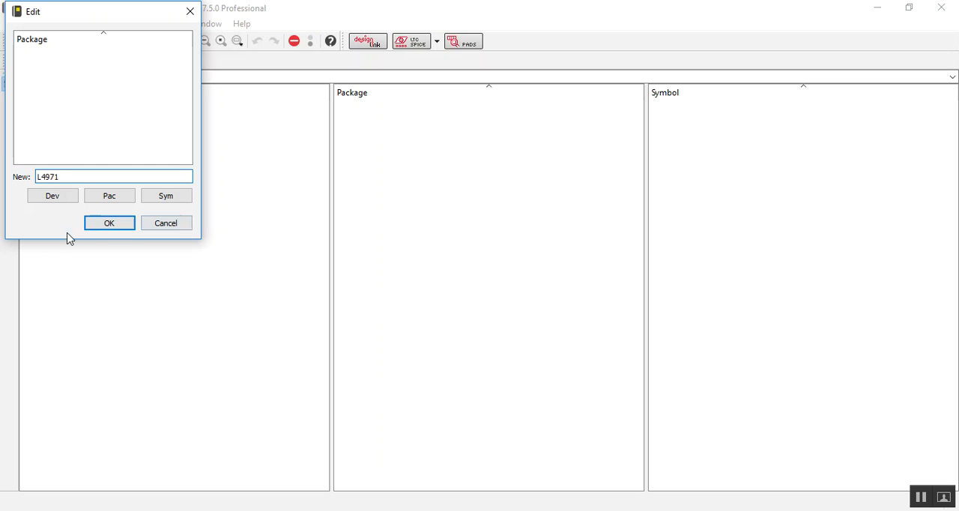
left_click(110, 223)
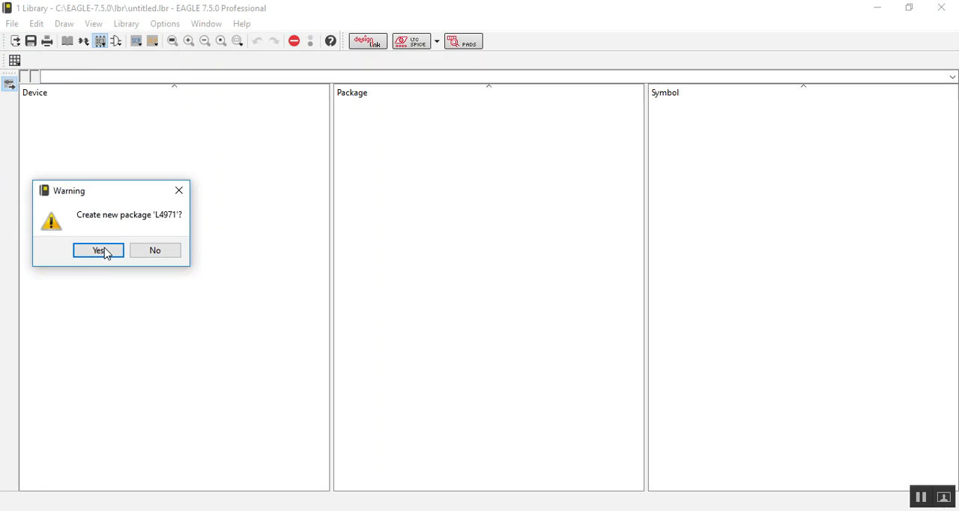
left_click(99, 250)
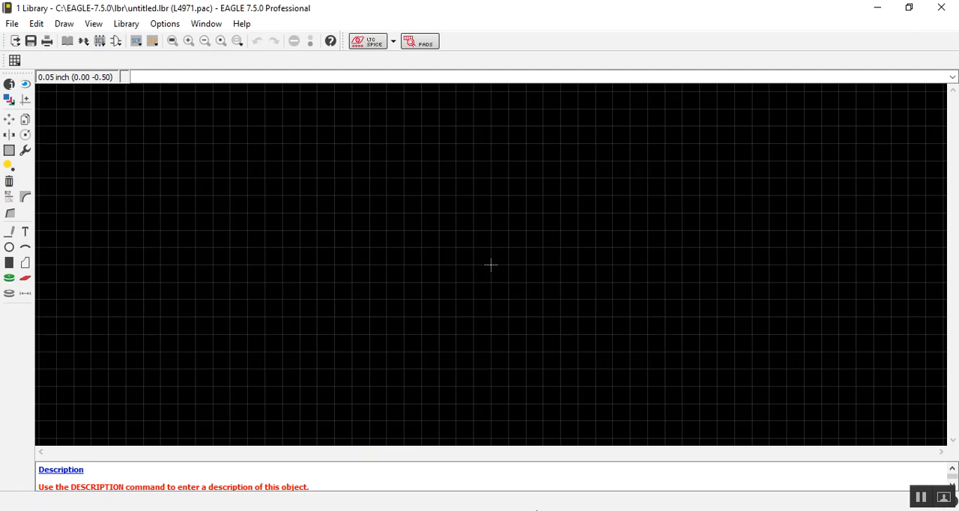
Step: Switch to the L4971 datasheet in Adobe Acrobat Reader and examine the DIP8 mechanical data table and package dimension drawing
mouse_move(604, 508)
left_click(610, 472)
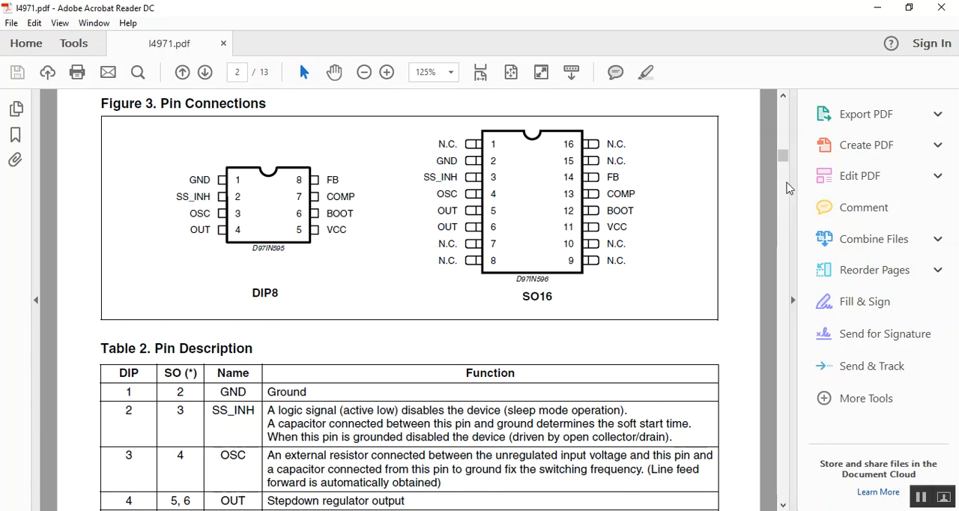
mouse_move(784, 158)
left_mouse_down()
mouse_move(775, 459)
mouse_move(760, 445)
left_mouse_up()
scroll(492, 342, "up", 10)
scroll(480, 252, "up", 3)
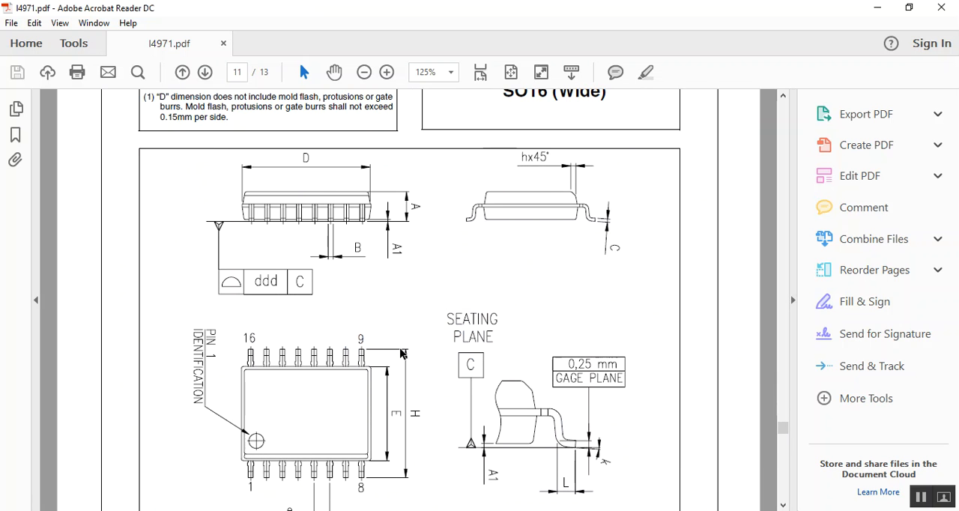
scroll(480, 252, "down", 3)
scroll(402, 341, "up", 3)
scroll(402, 340, "up", 20)
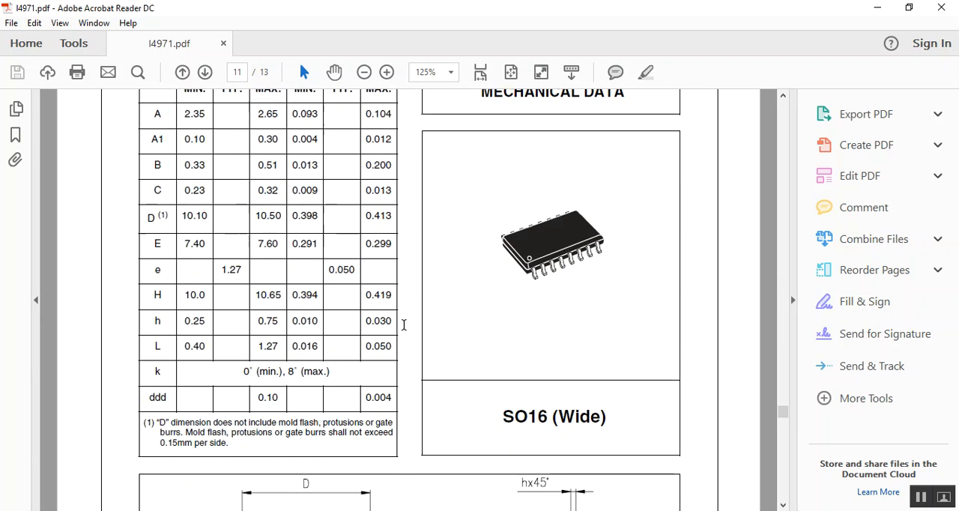
scroll(312, 281, "down", 1)
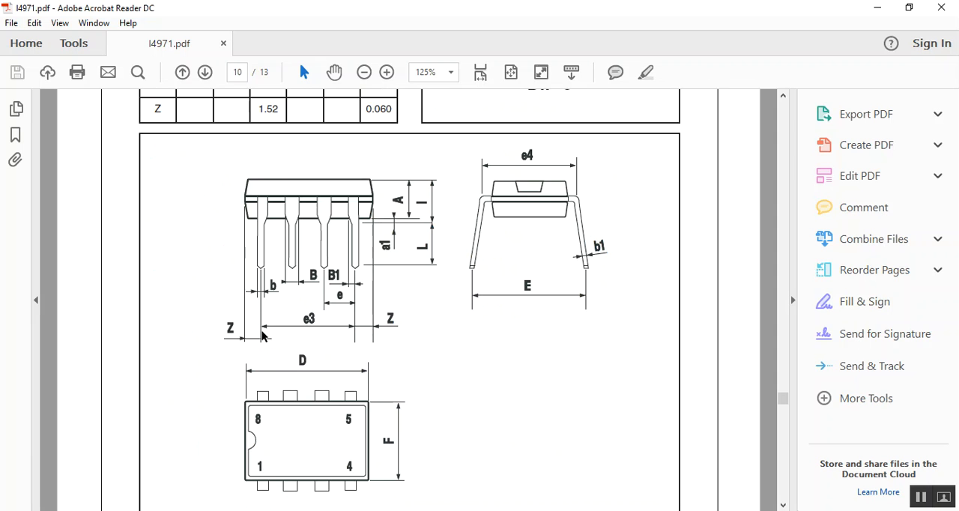
scroll(273, 336, "down", 2)
scroll(392, 338, "up", 7)
scroll(352, 286, "up", 3)
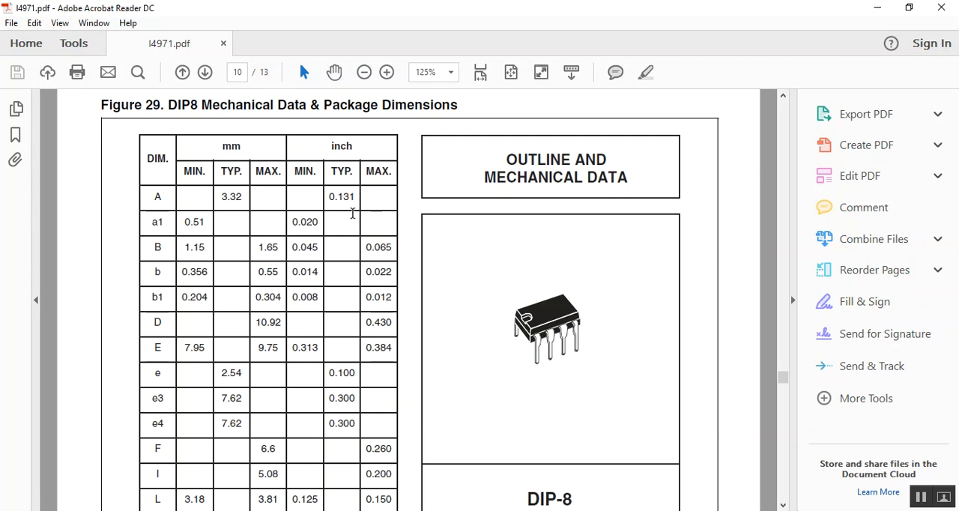
scroll(300, 224, "down", 5)
scroll(416, 358, "down", 2)
scroll(559, 393, "down", 2)
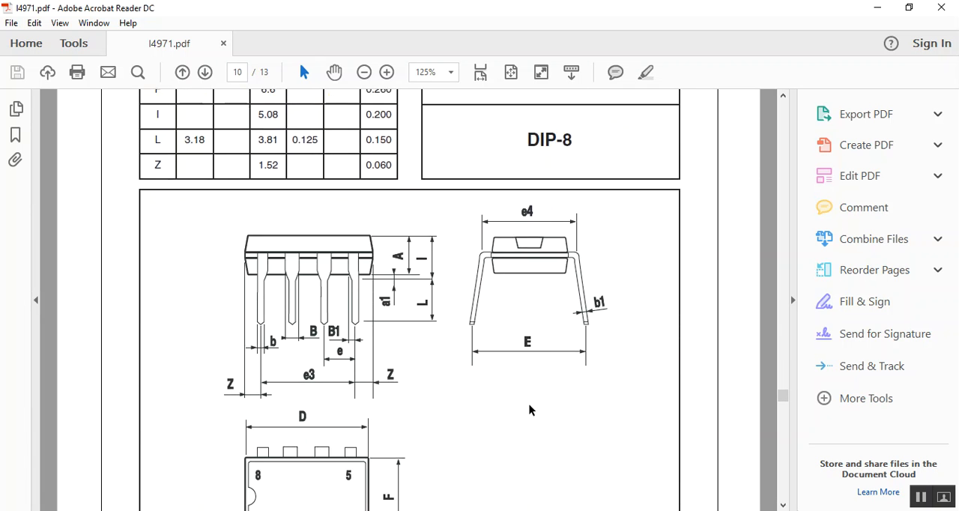
Step: Return to the EAGLE library editor and place one long-shaped pad at about (-0.40, 0.30) inch in the package
scroll(514, 368, "down", 2)
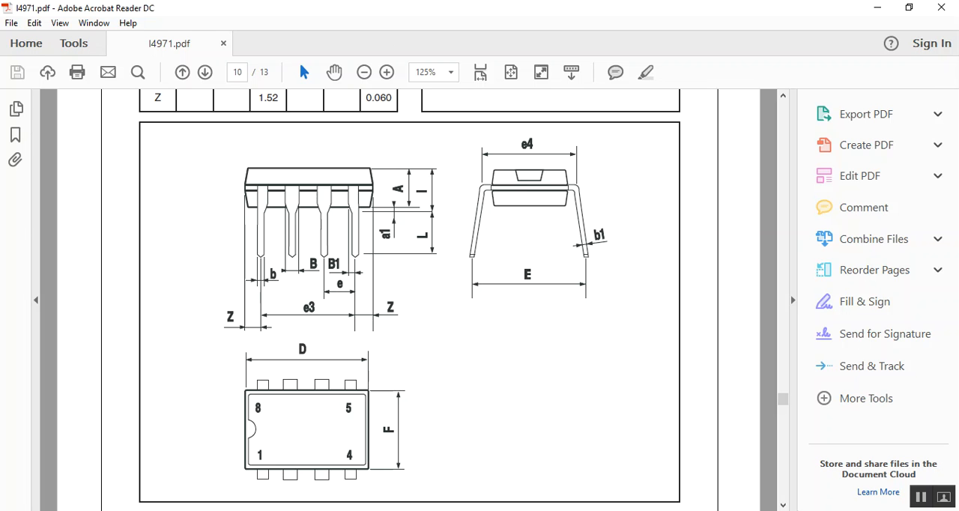
left_click(602, 476)
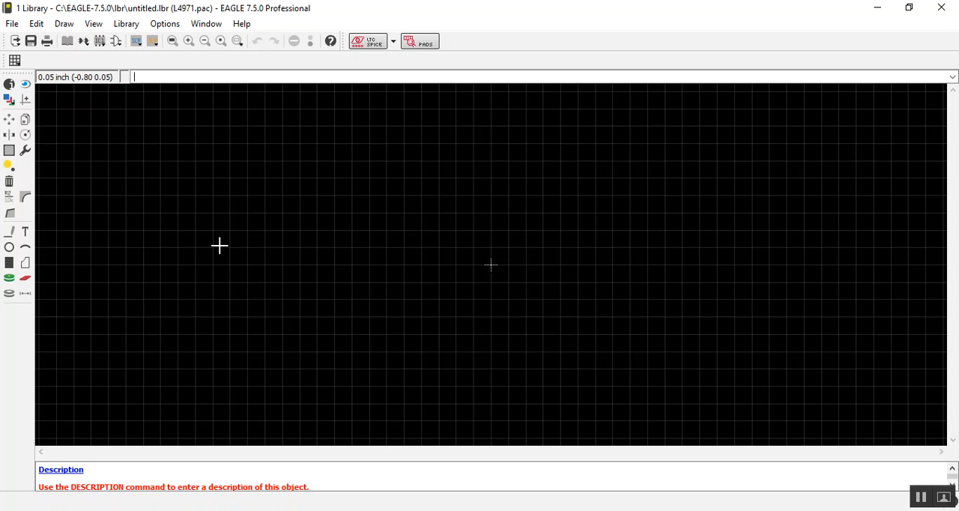
left_click(9, 280)
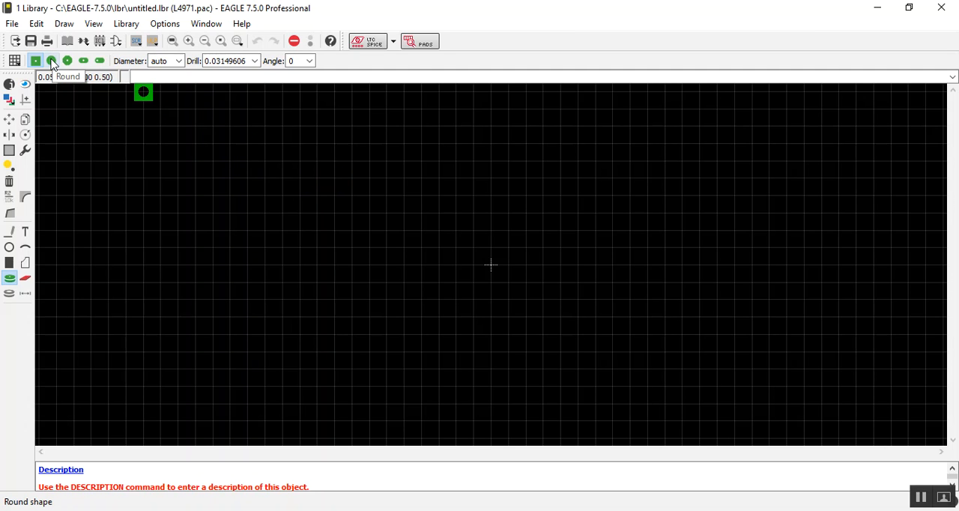
left_click(51, 62)
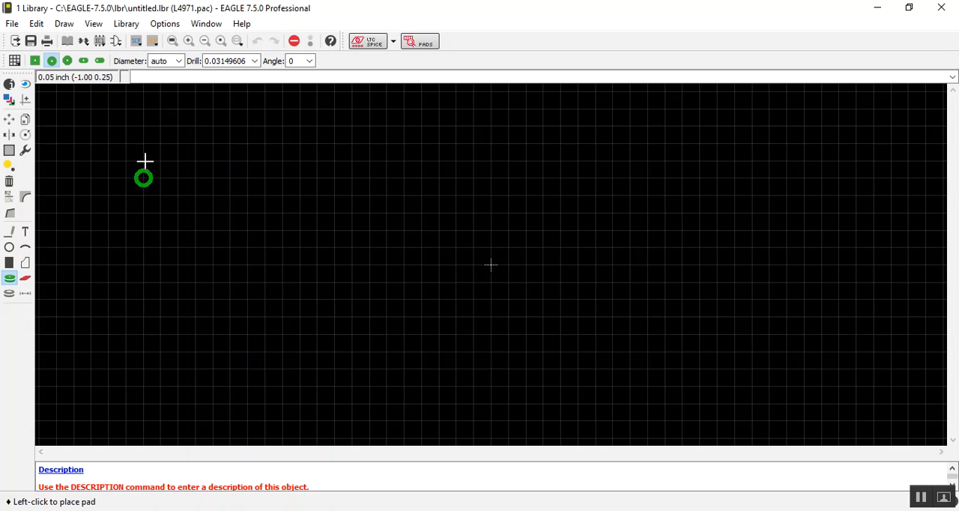
left_click(86, 62)
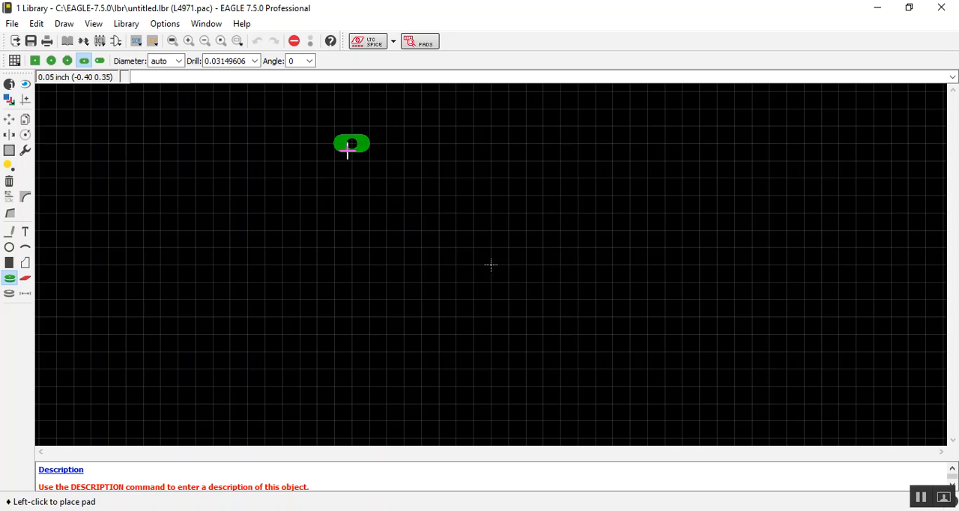
left_click(351, 160)
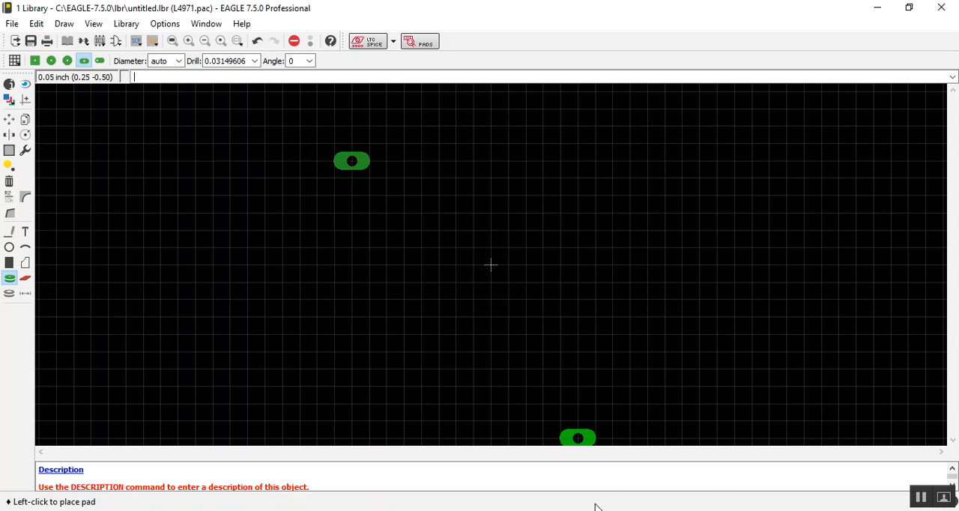
Step: Switch to the L4971 datasheet in Adobe Acrobat Reader and look up the pin pitch e in the package drawing and dimension table
key("alt+Tab")
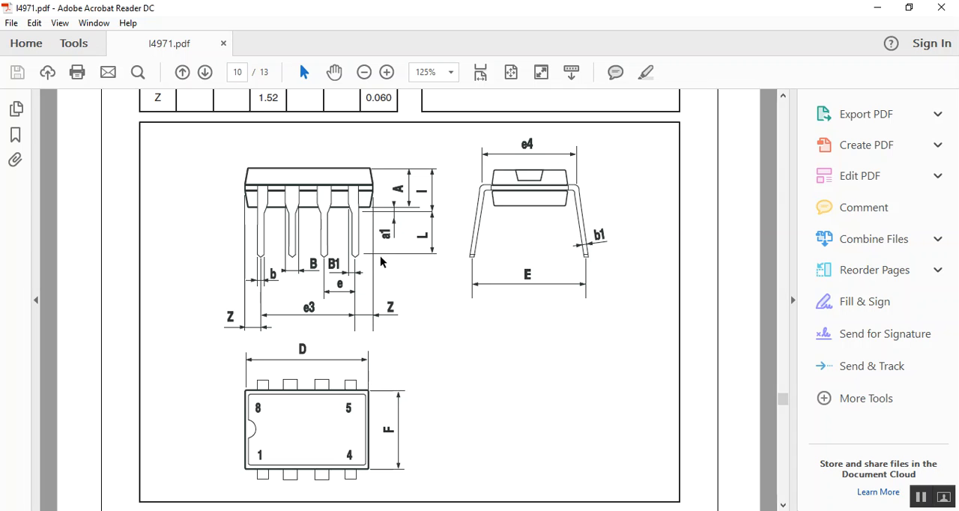
scroll(380, 266, "up", 2)
scroll(379, 266, "up", 2)
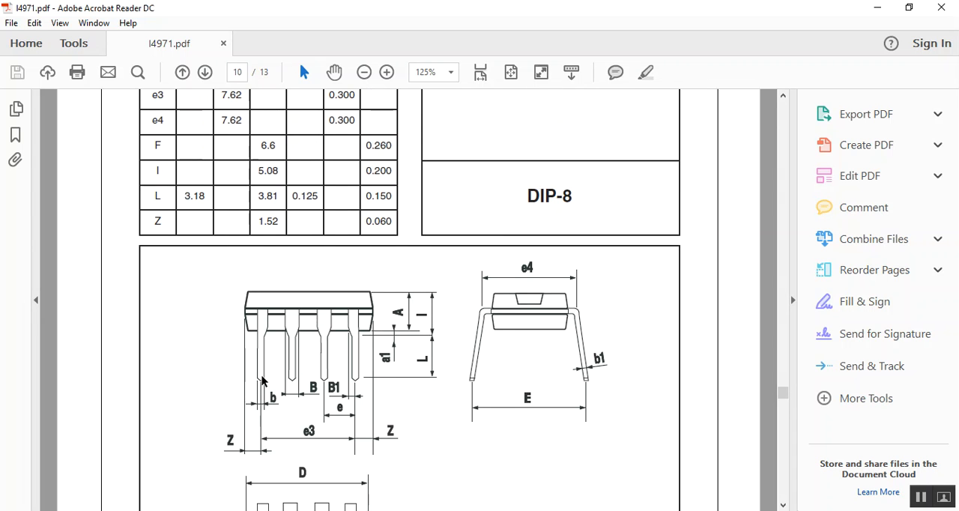
scroll(263, 382, "up", 1)
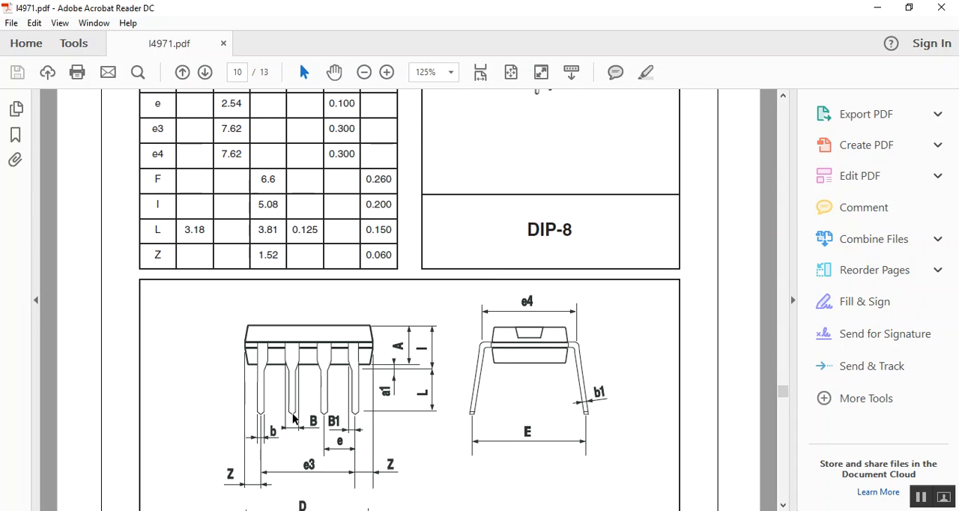
scroll(271, 451, "up", 1)
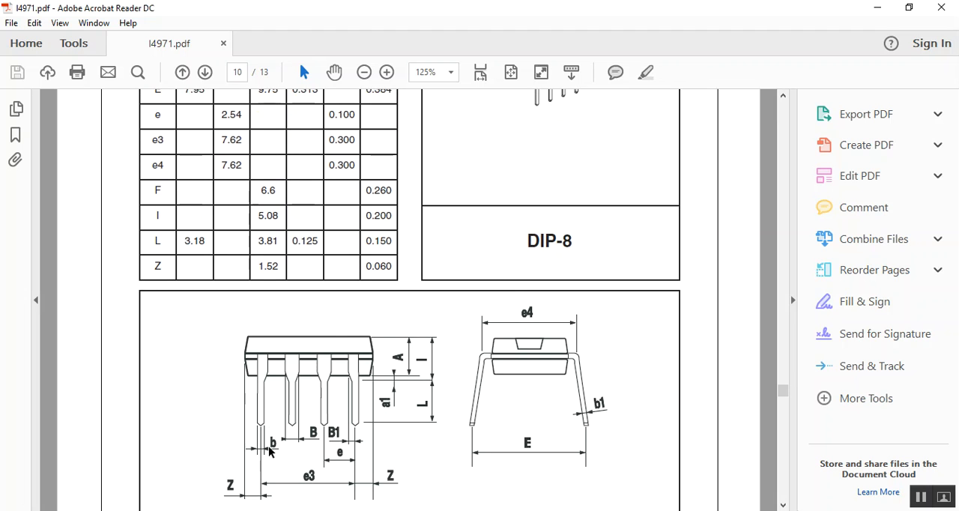
scroll(269, 446, "down", 1)
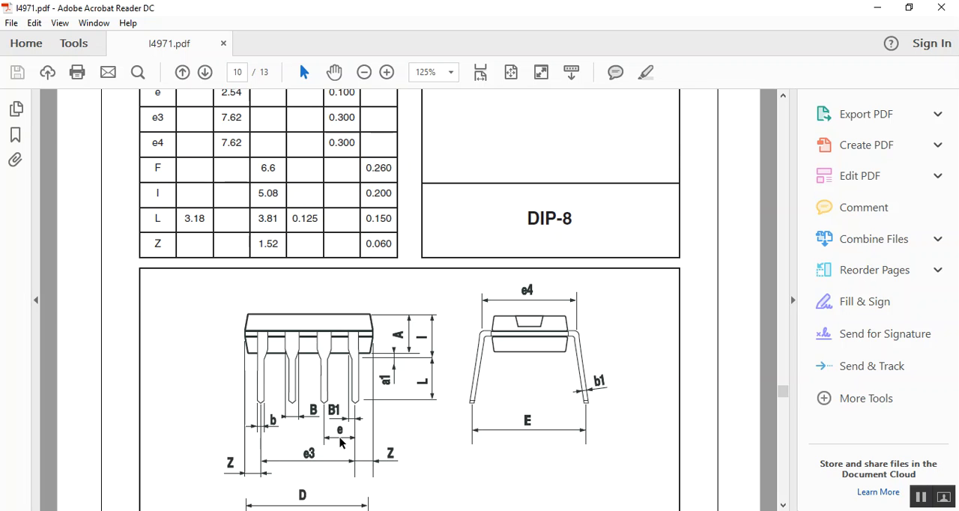
scroll(341, 440, "up", 3)
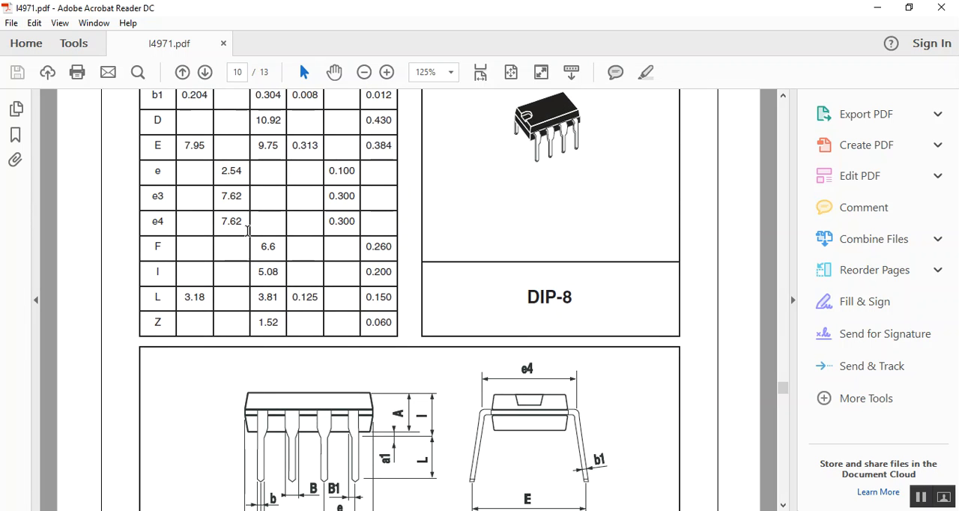
scroll(225, 180, "up", 3)
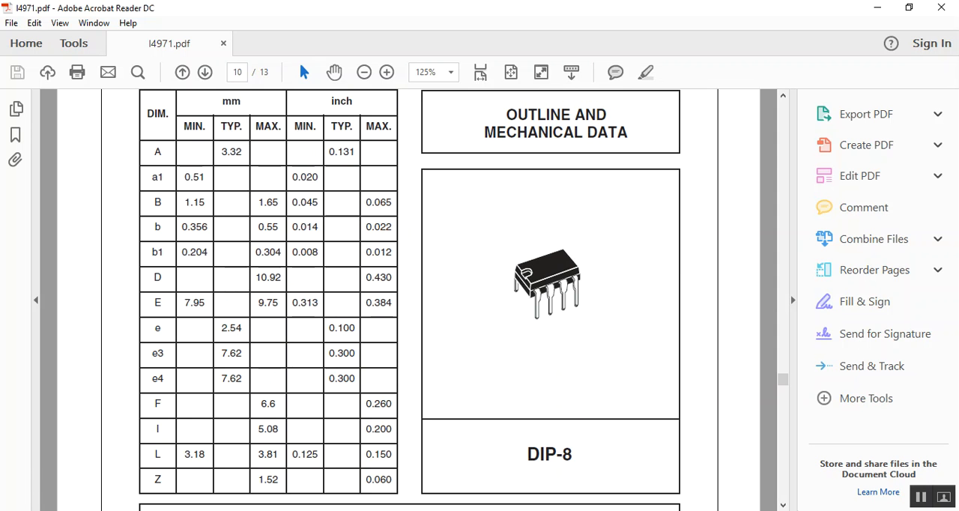
Step: Return to the EAGLE library editor and set the package grid to millimetres with a size of 1.27
key("alt+Tab")
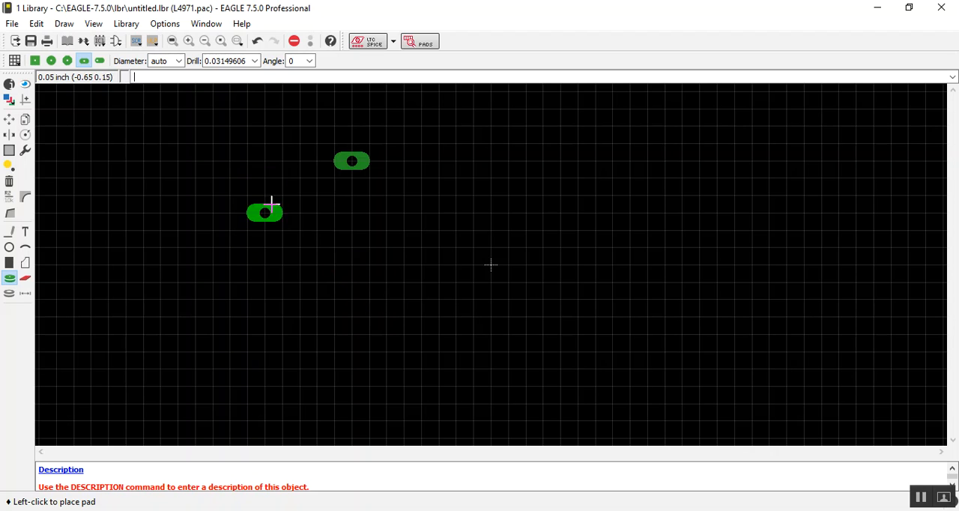
left_click(25, 294)
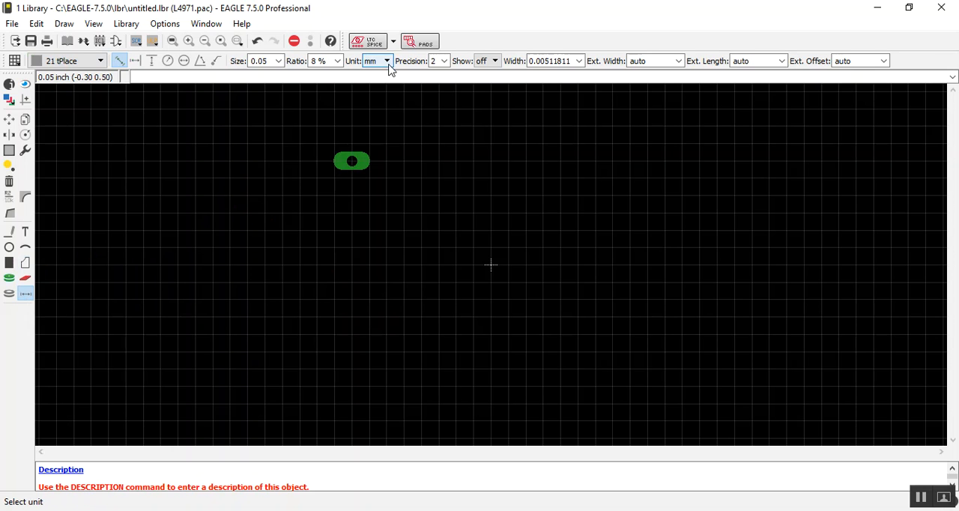
left_click(14, 60)
left_click(161, 83)
left_click(154, 96)
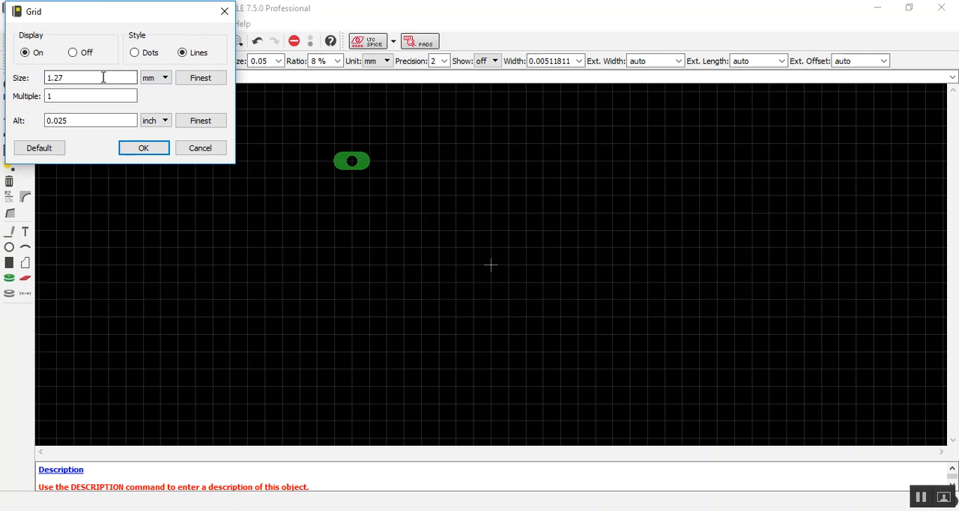
double_click(105, 77)
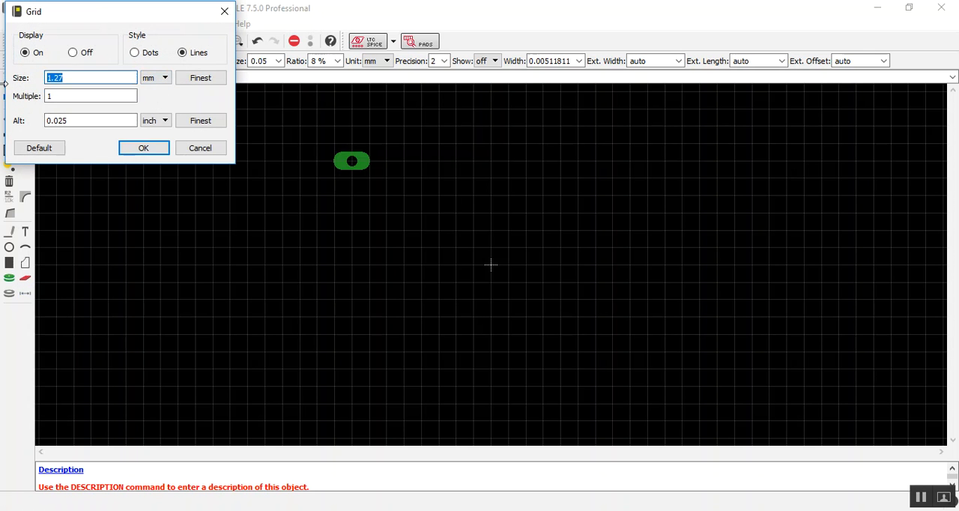
left_click(158, 151)
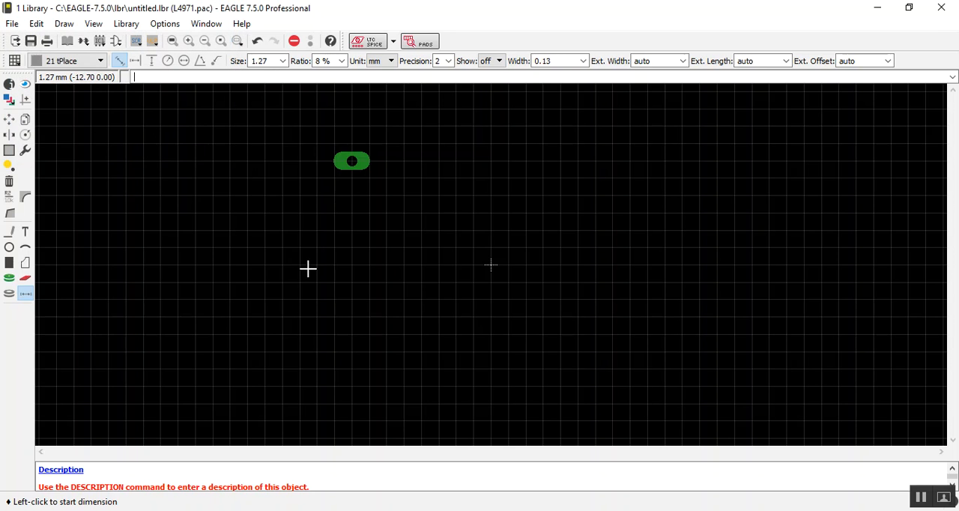
Step: Draw a 2.54 mm vertical dimension downward from the pad's centre and place a second long pad at its lower end
left_click(351, 161)
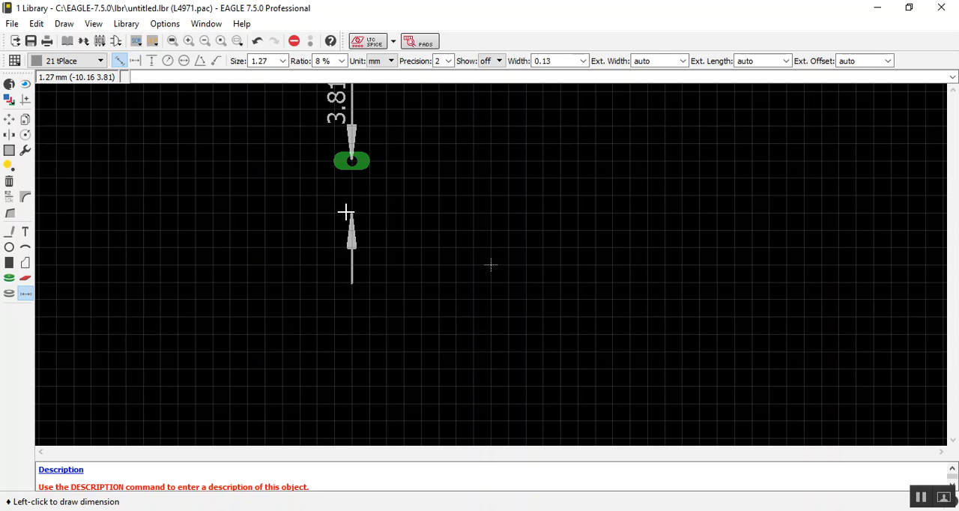
scroll(347, 203, "down", 2)
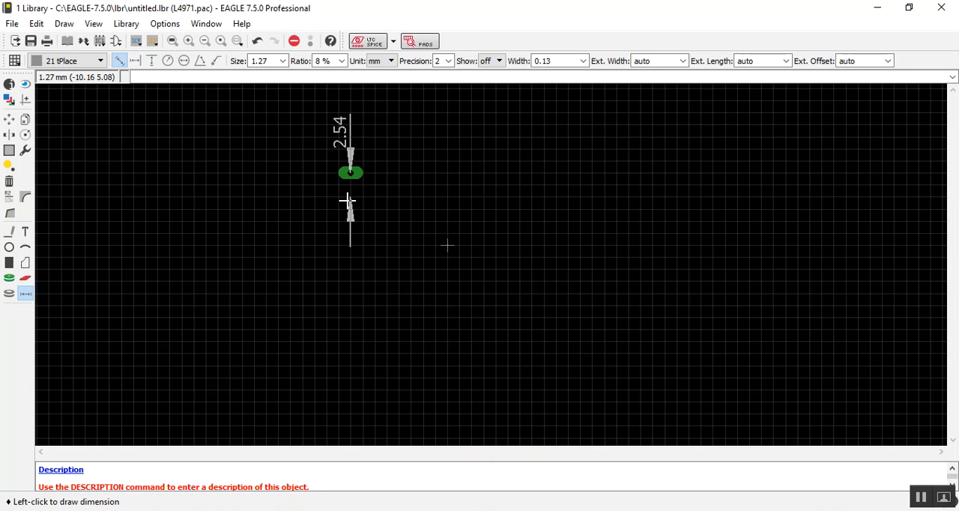
left_click(253, 199)
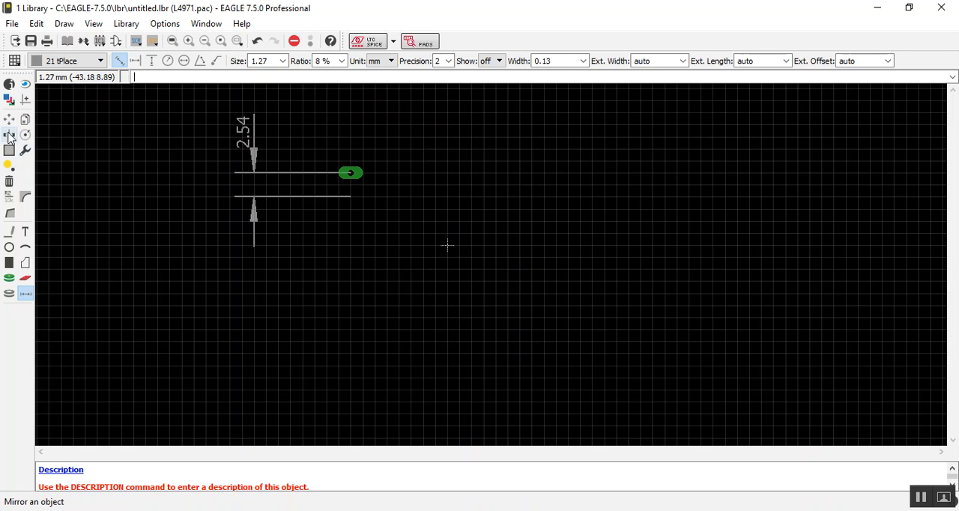
left_click(9, 278)
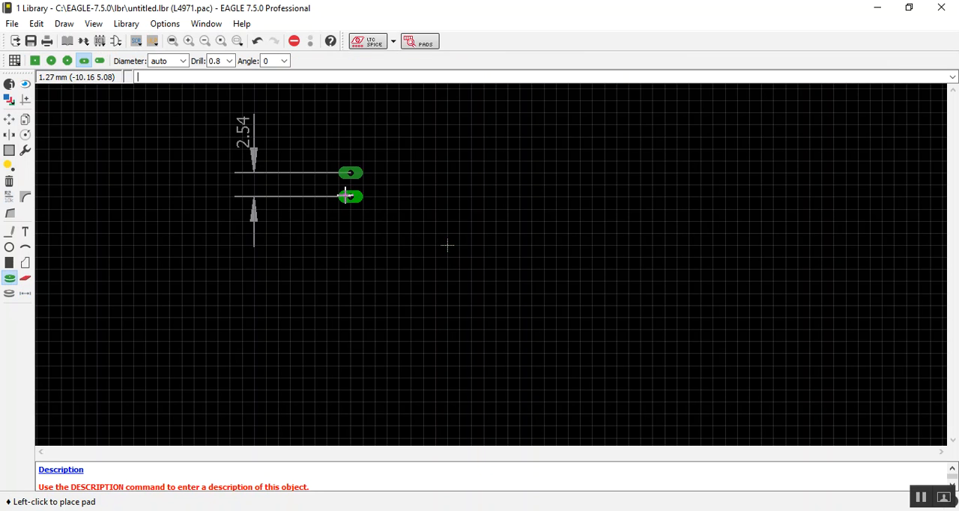
left_click(347, 195)
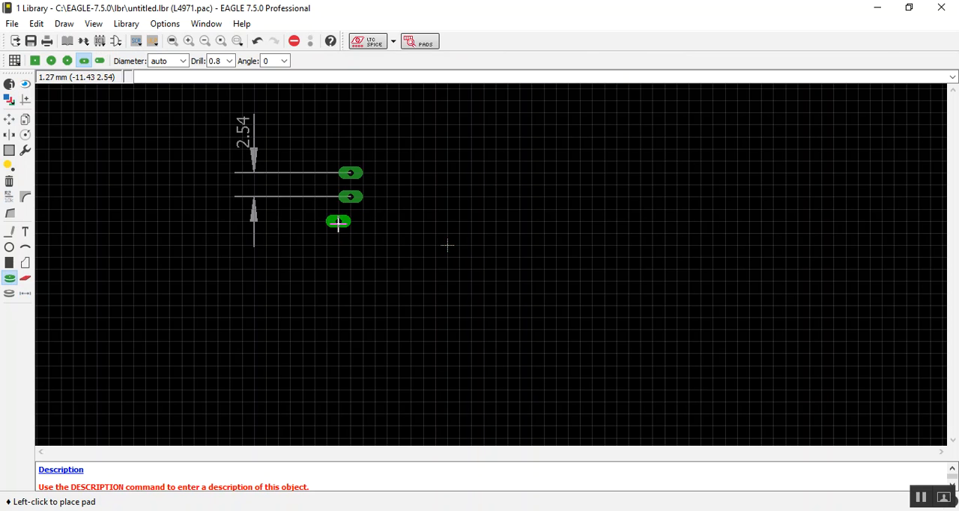
right_click(352, 211)
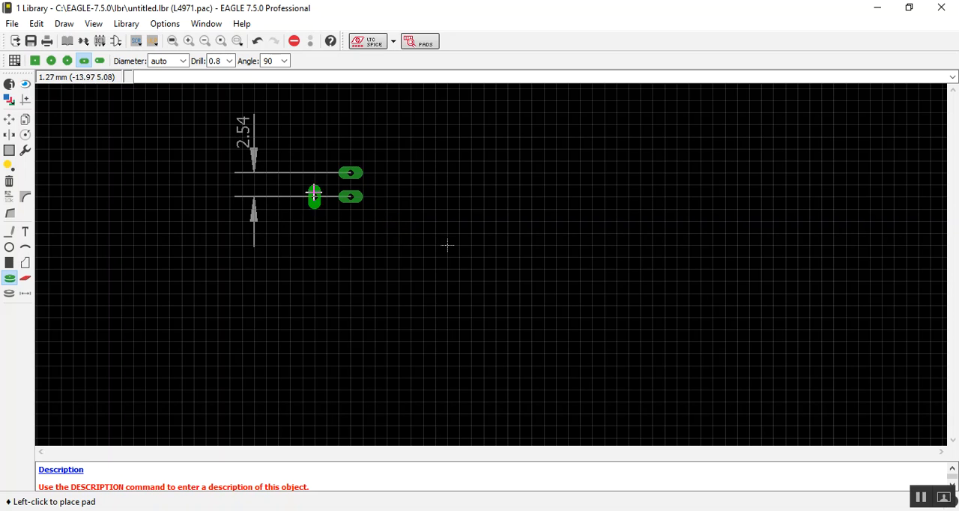
Step: Move the 2.54 mm dimension closer to the pads and copy it twice downward, each copy offset by 2.54 mm
left_click(10, 123)
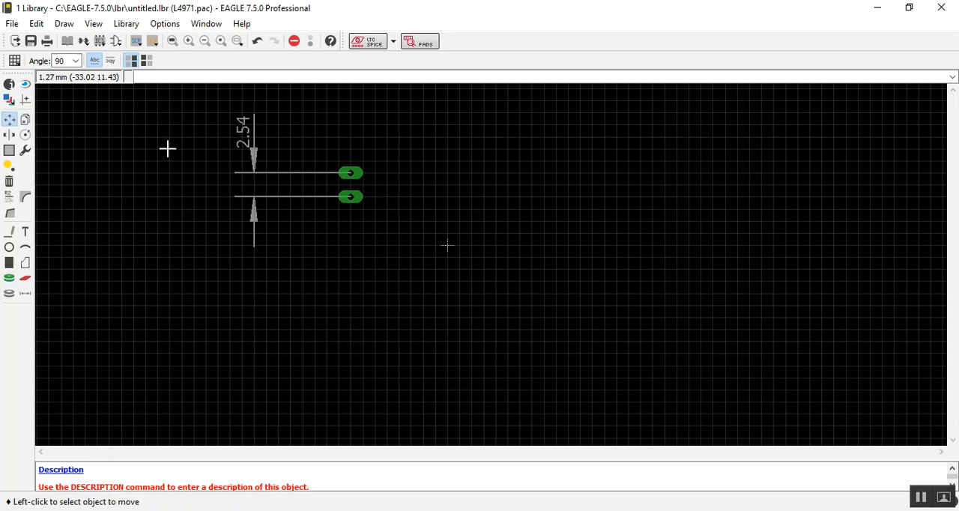
left_click(259, 167)
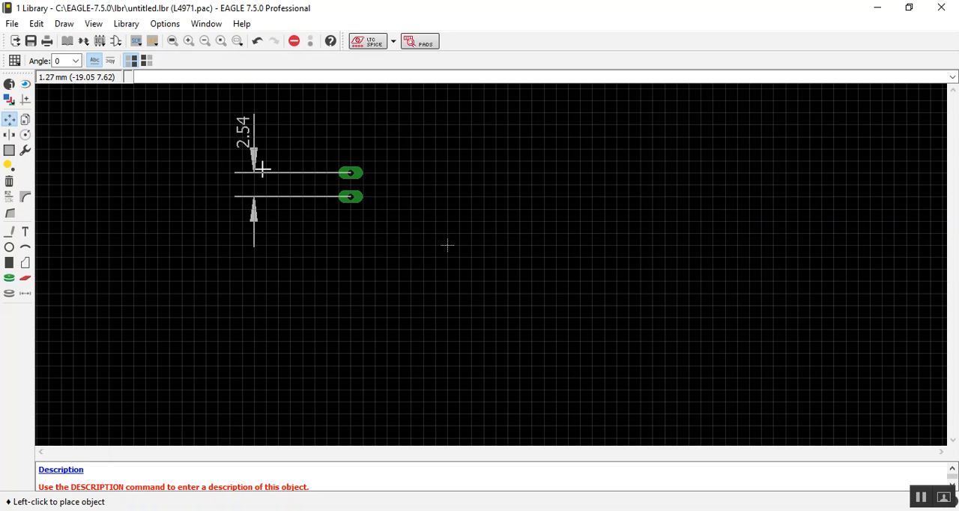
left_click(287, 249)
left_click(25, 119)
left_click(270, 187)
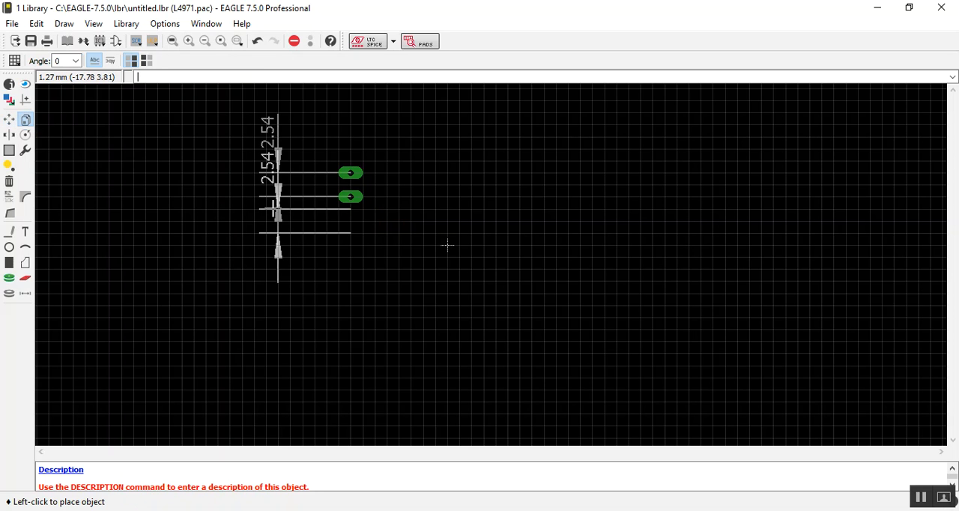
left_click(271, 197)
left_click(273, 198)
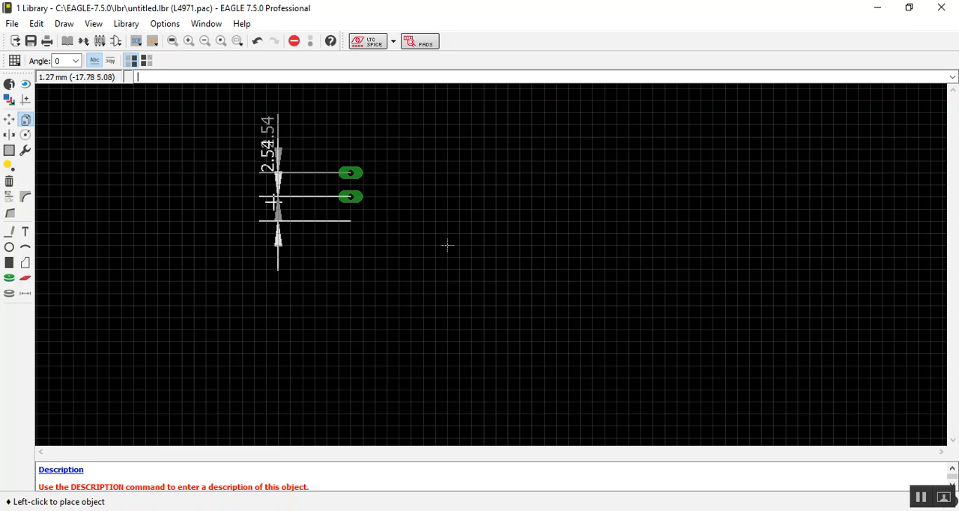
left_click(275, 220)
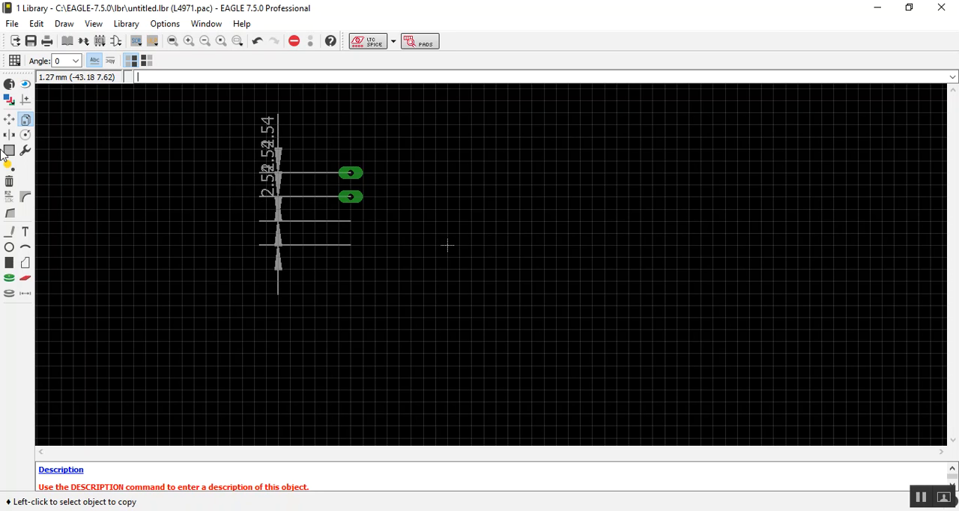
Step: Place the third and fourth long pads below the second at 2.54 mm spacing, aligned with the copied dimension lines
left_click(10, 280)
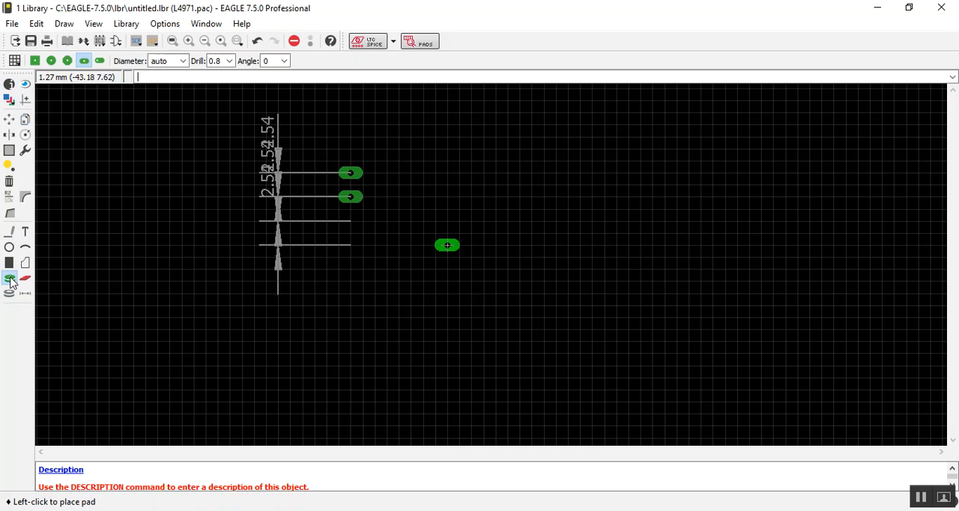
left_click(350, 221)
left_click(350, 245)
Step: Switch to the datasheet in Adobe Acrobat Reader and look up the pin row width E, highlighting its minimum and maximum millimetre values
key("alt+Tab")
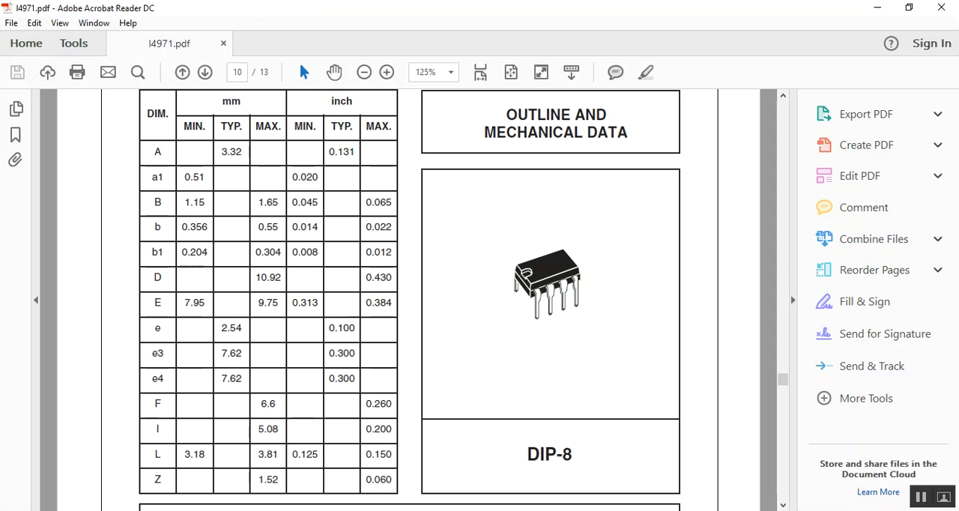
scroll(580, 411, "down", 5)
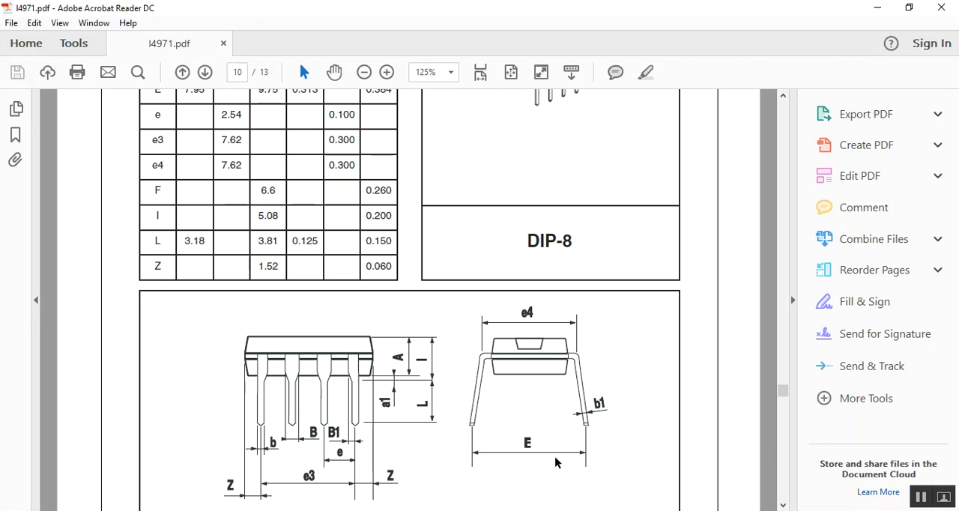
scroll(555, 460, "up", 1)
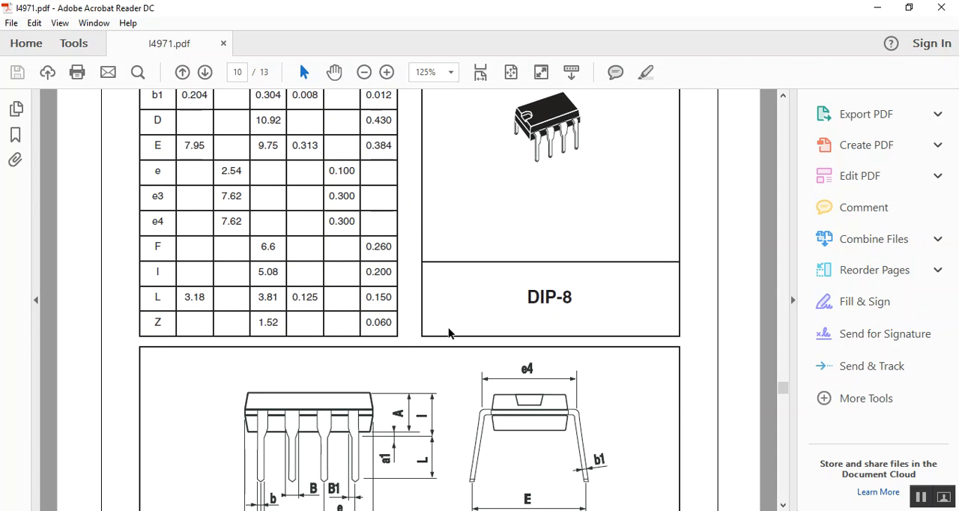
scroll(208, 150, "up", 4)
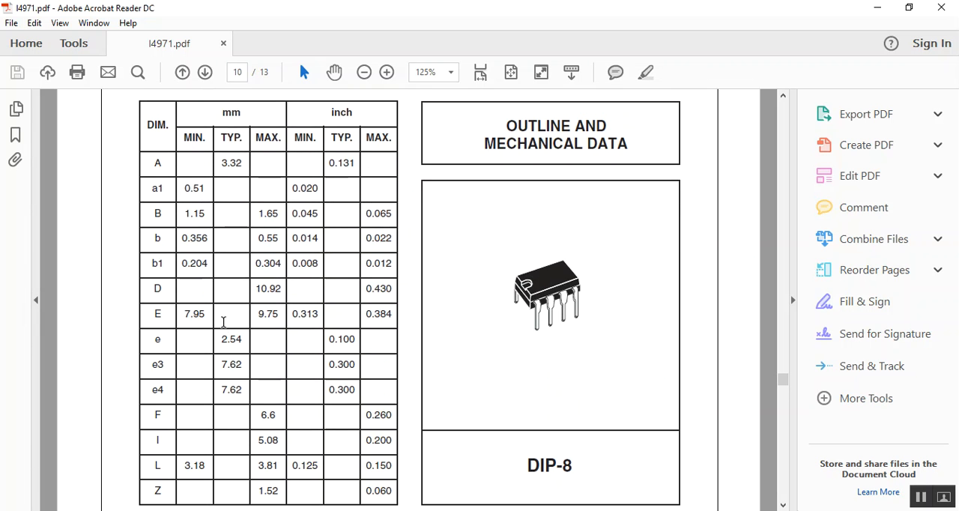
left_click_drag(183, 316, 197, 319)
left_click_drag(255, 315, 282, 316)
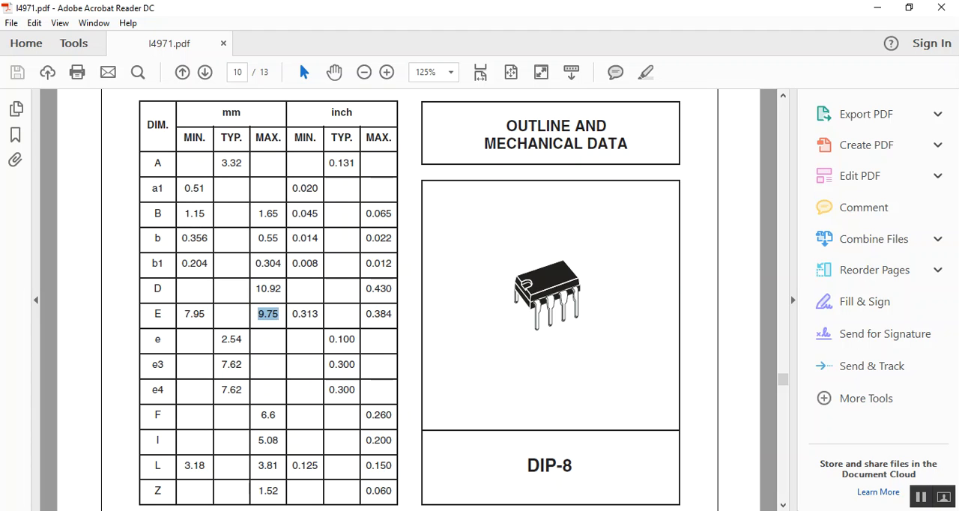
Step: Switch back to EAGLE and draw a horizontal 8.89 mm dimension from the second pad's centre, placing its line below the pads
mouse_move(600, 510)
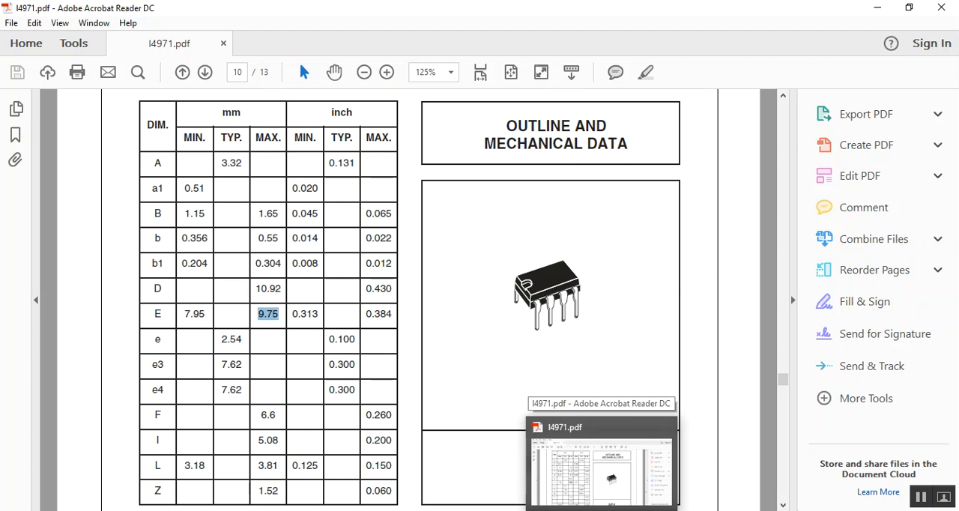
left_click(600, 510)
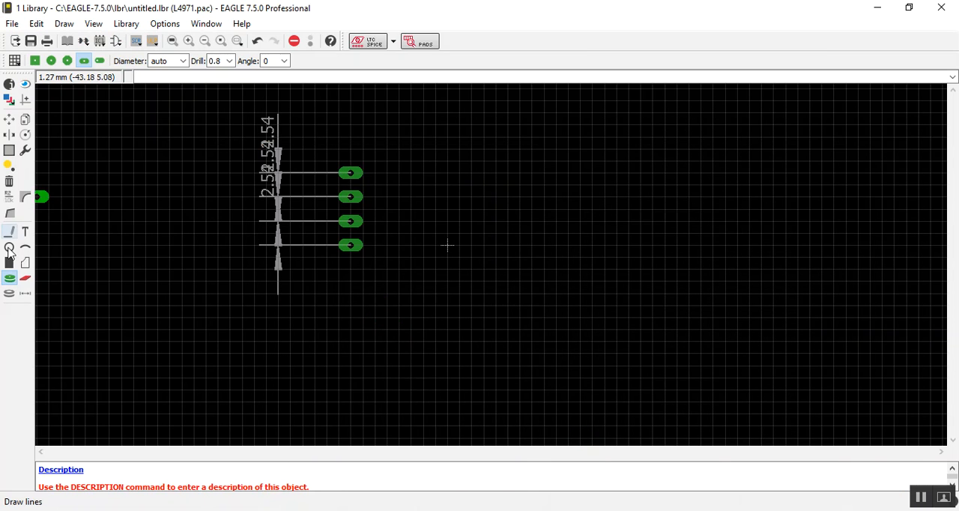
left_click(25, 294)
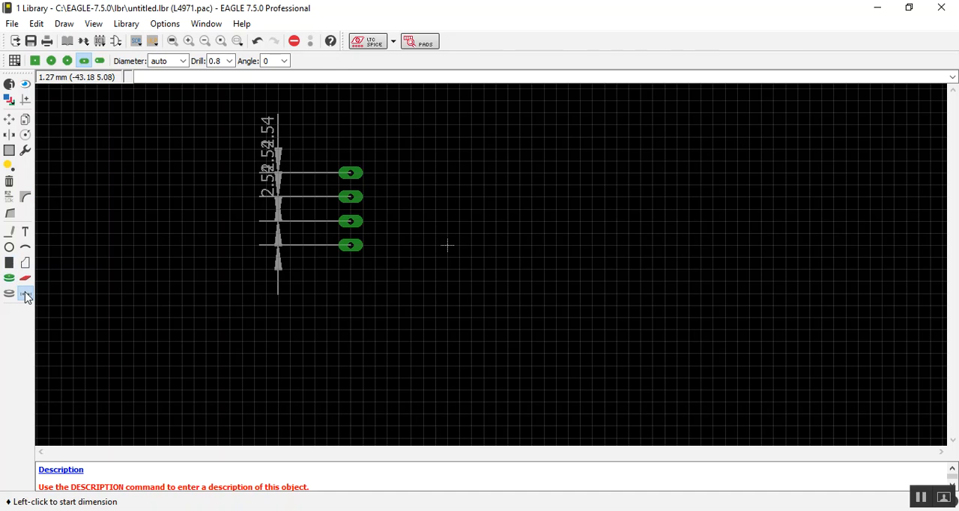
left_click(351, 197)
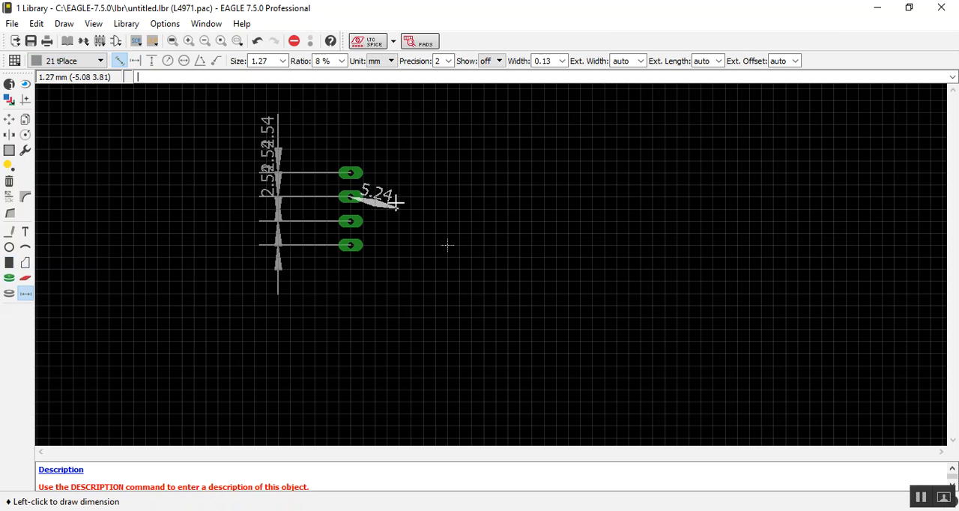
left_click(435, 196)
left_click(434, 366)
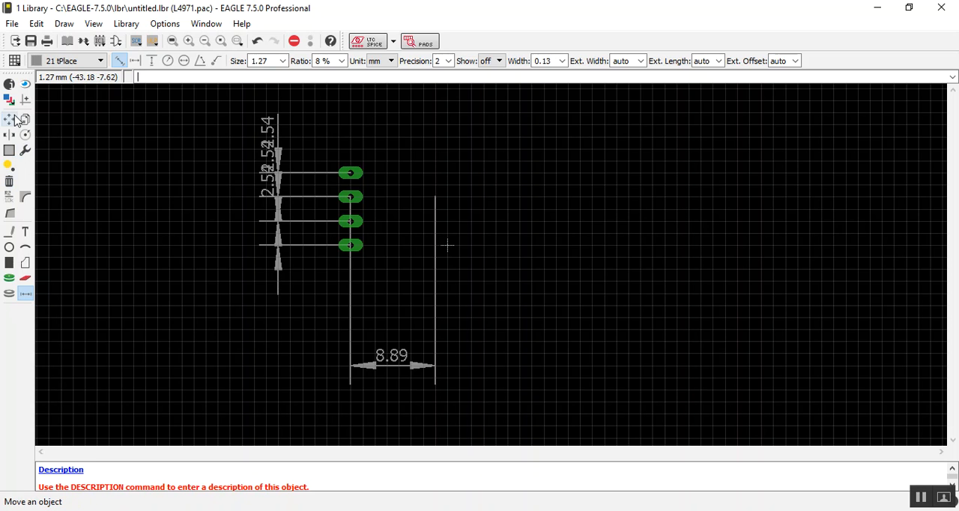
Step: Place a second column of four long pads at the end of the 8.89 mm dimension, level with the existing pads
left_click(9, 277)
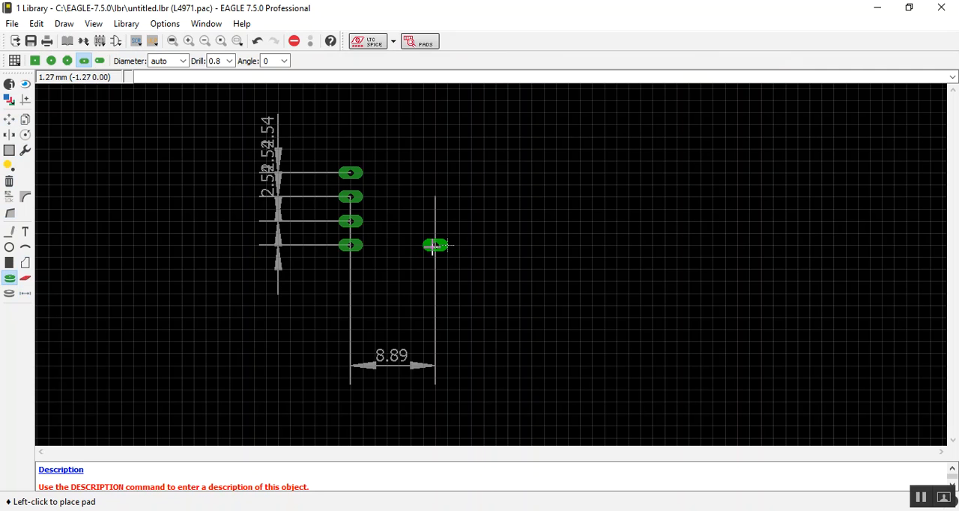
left_click(436, 245)
left_click(435, 221)
left_click(435, 197)
left_click(435, 173)
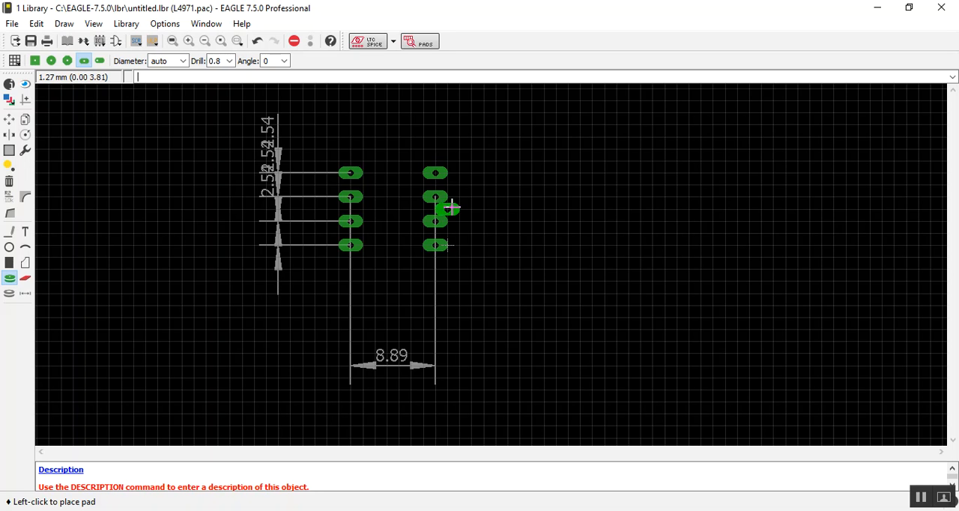
Step: Delete the three 2.54 mm dimensions and the 8.89 mm dimension, leaving only the pads
left_click(11, 122)
left_click(9, 181)
left_click(284, 148)
left_click(279, 185)
left_click(278, 233)
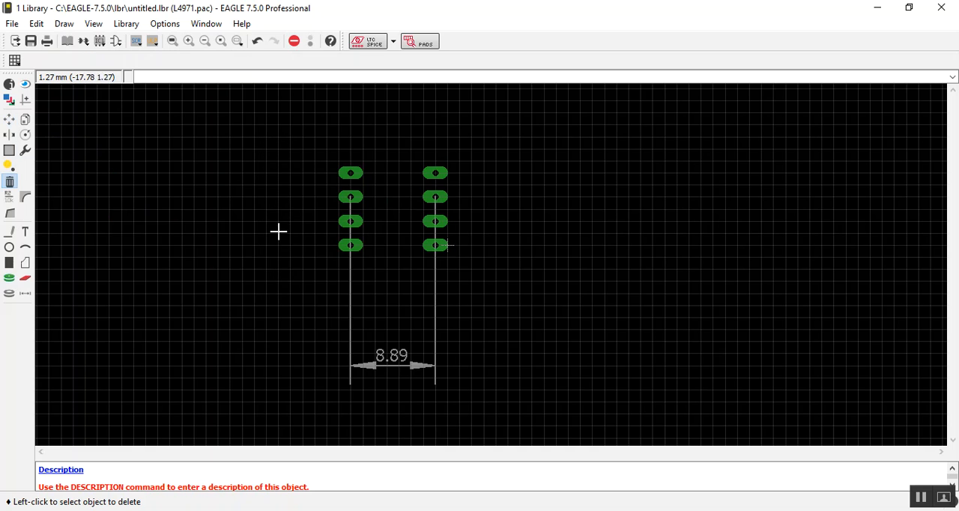
left_click(376, 354)
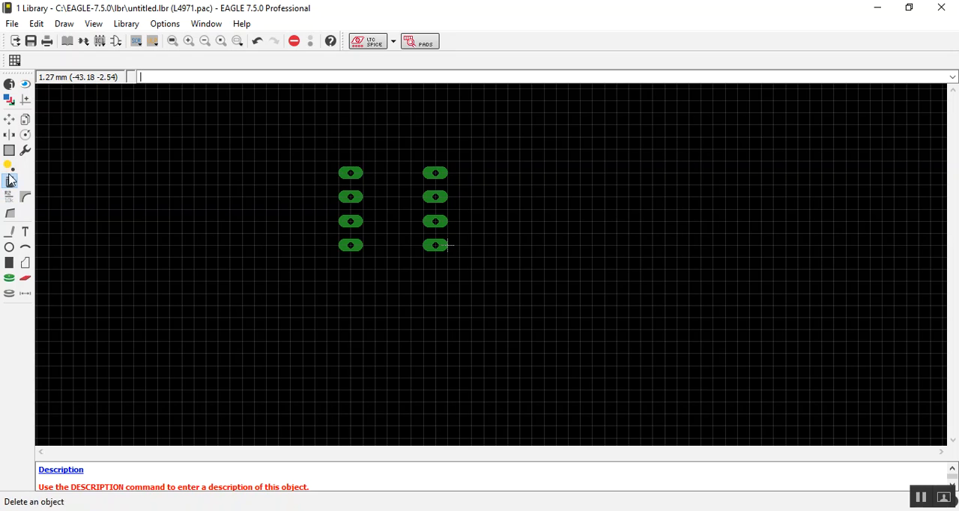
Step: Draw a closed rectangular body outline between the two pad columns with 0.127 wide wire on layer 21 tPlace
left_click(9, 232)
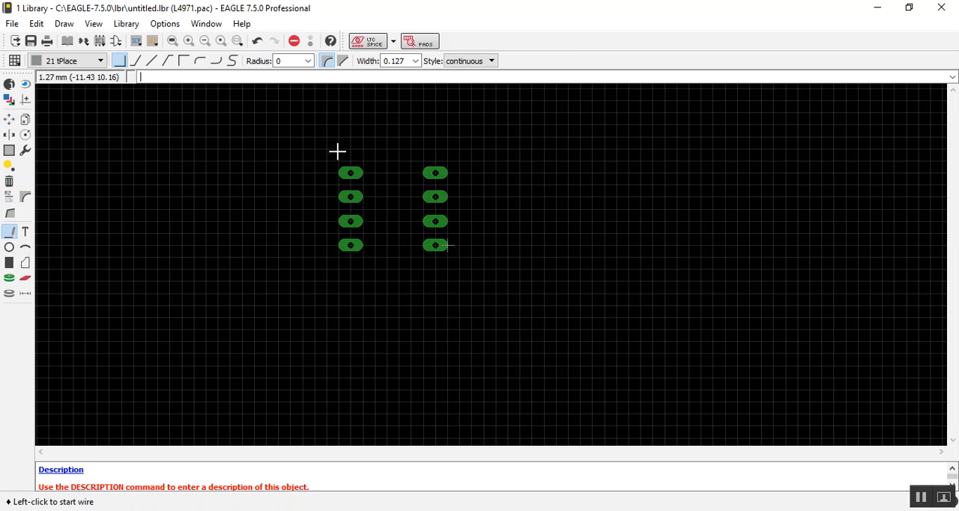
left_click(361, 162)
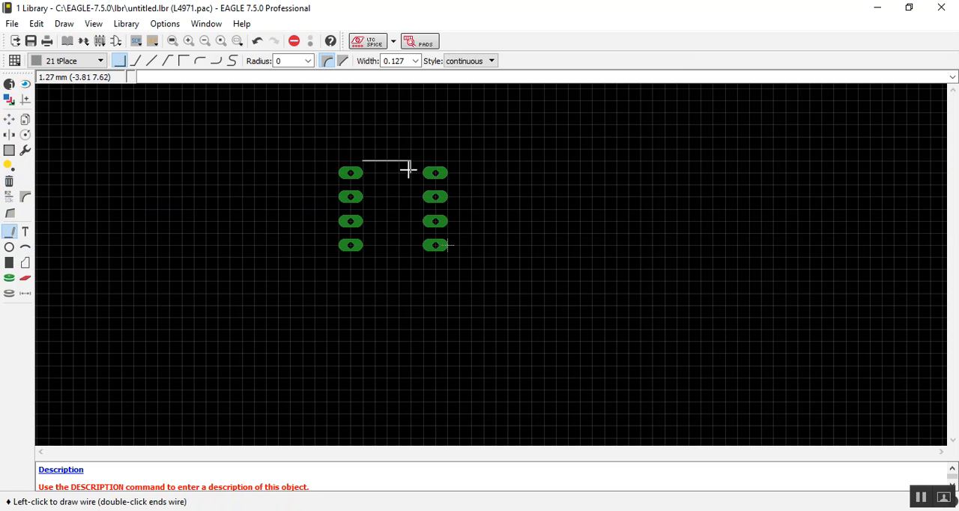
left_click(421, 257)
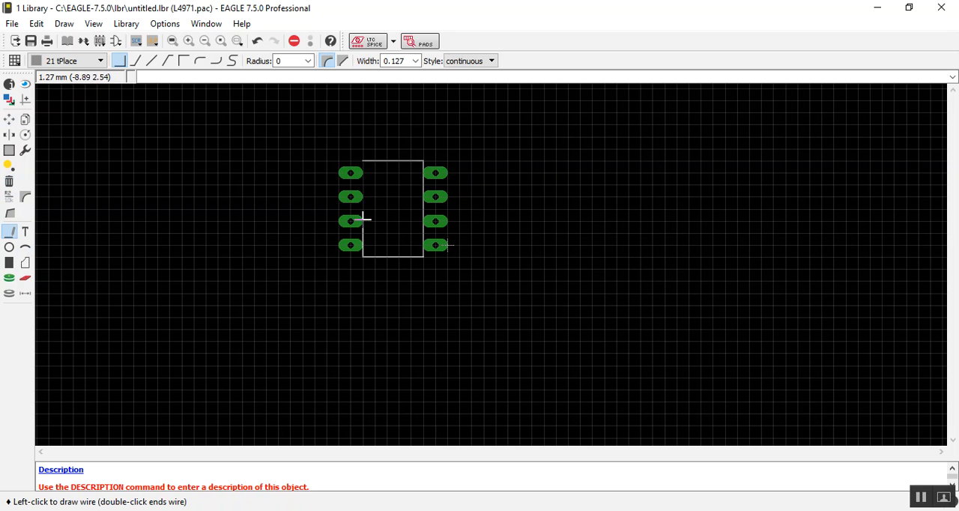
left_click(363, 161)
key("Escape")
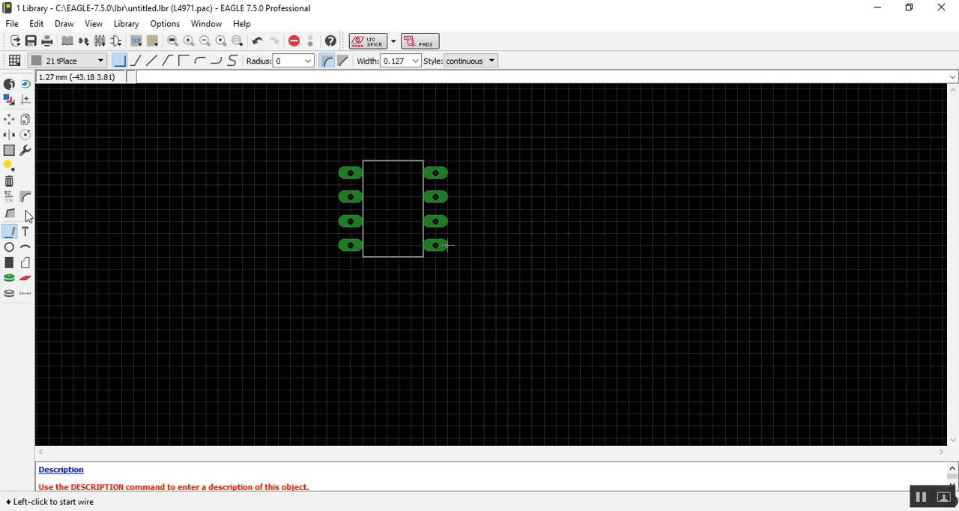
left_click(25, 249)
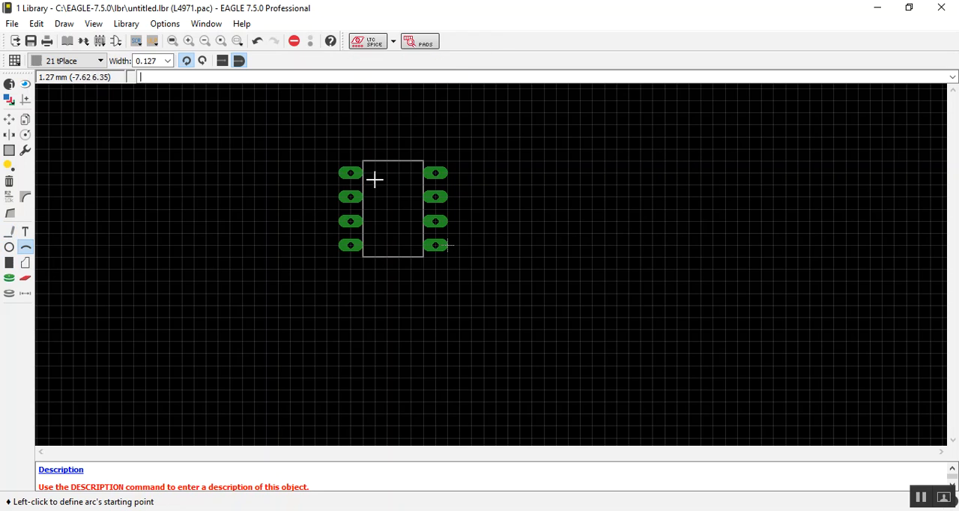
scroll(384, 168, "up", 1)
scroll(384, 168, "up", 3)
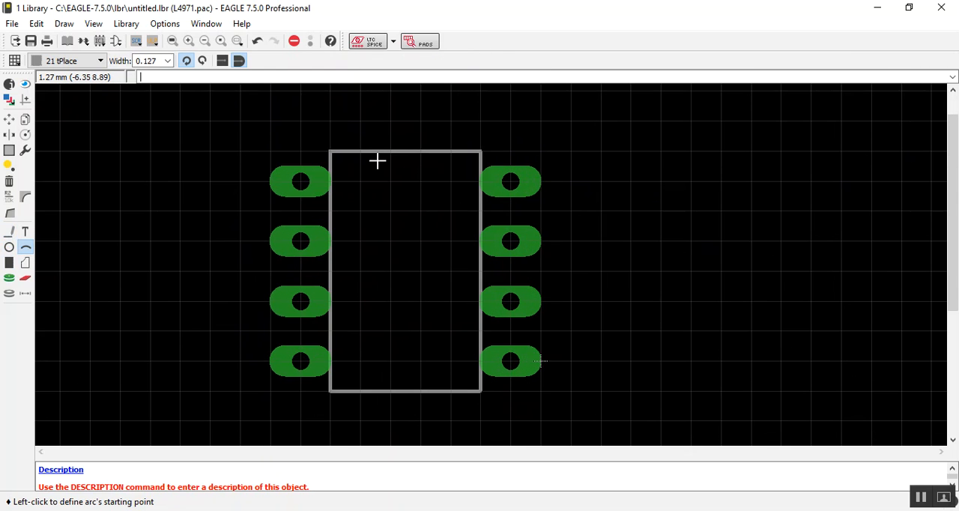
left_click(370, 158)
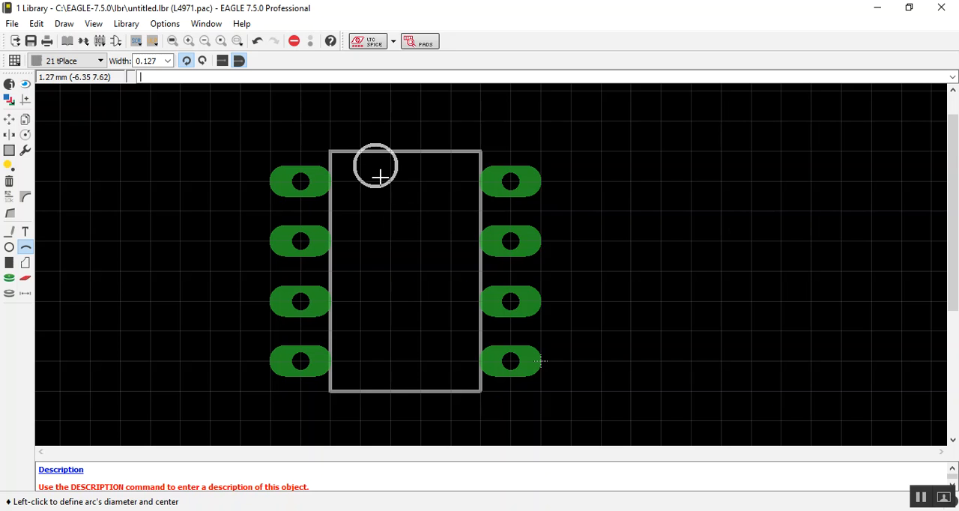
key("Escape")
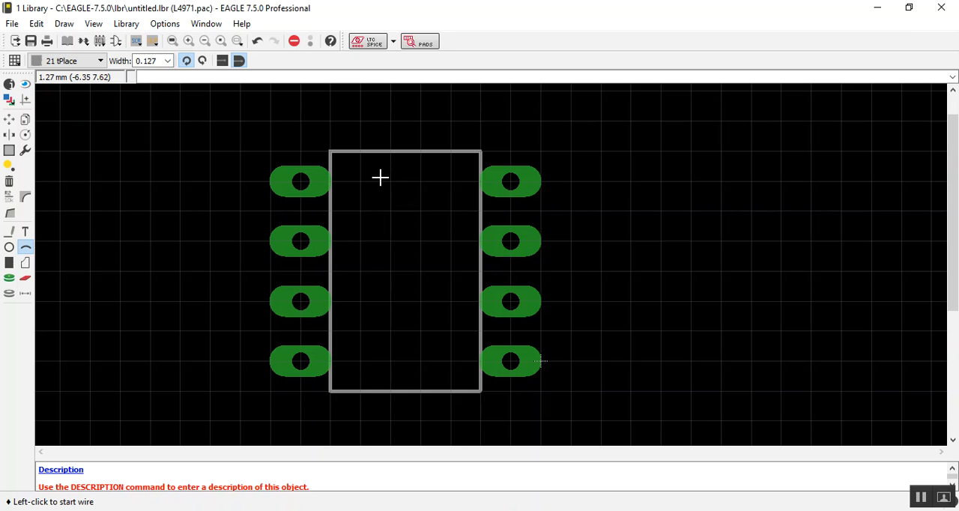
left_click(11, 238)
left_click(360, 151)
key("Escape")
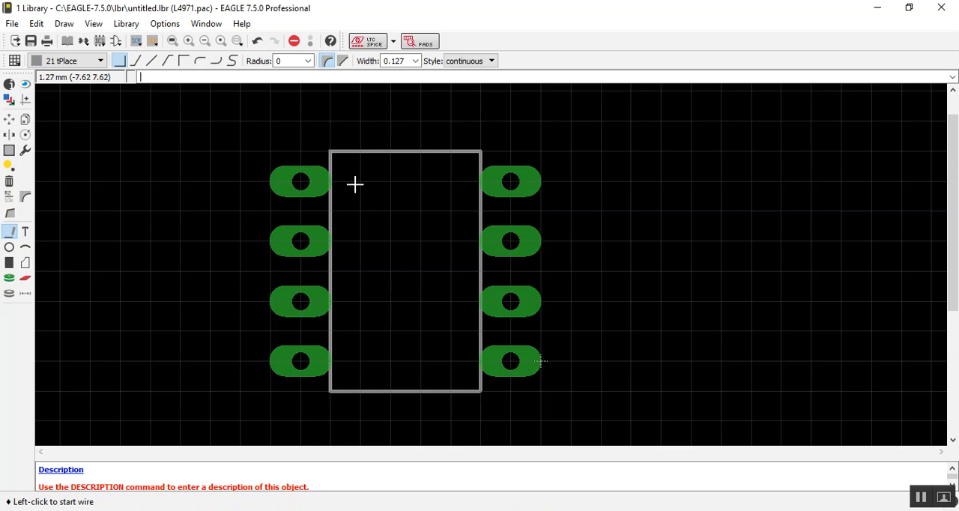
left_click(24, 247)
left_click(373, 150)
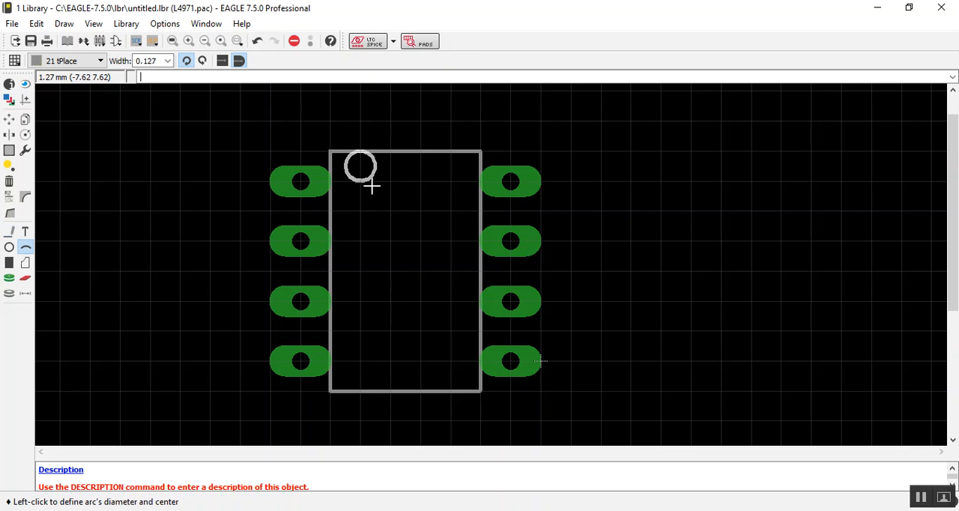
key("Escape")
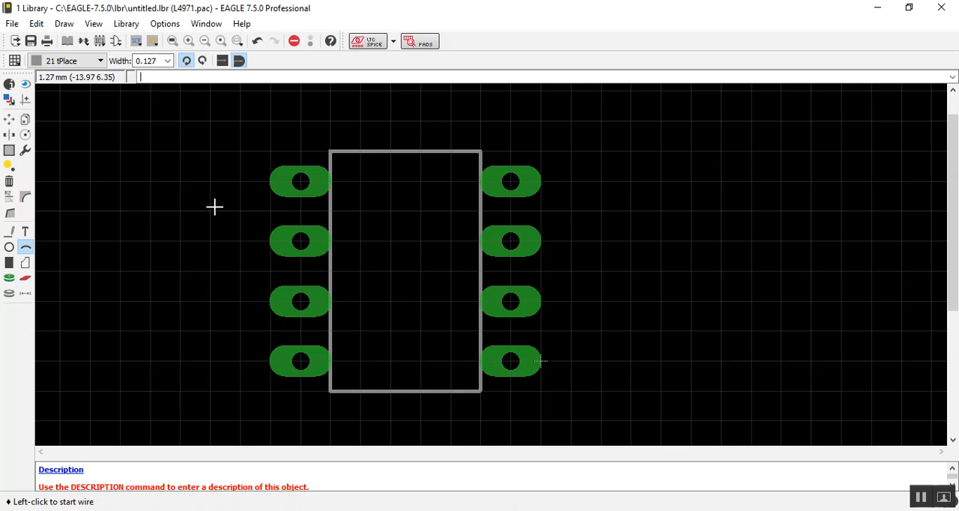
Step: Draw a square notch one grid cell in size with wires, centred on the outline's upper edge
left_click(9, 230)
left_click(389, 153)
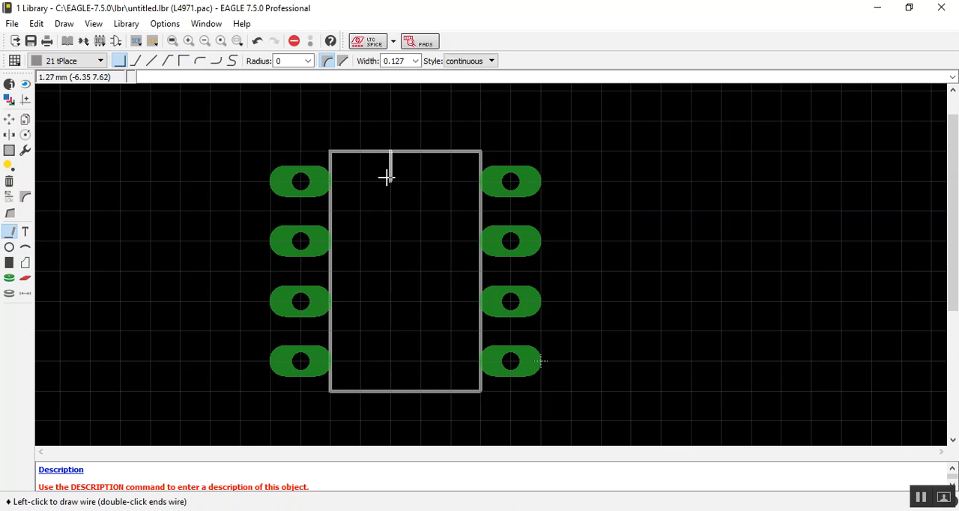
left_click(420, 181)
double_click(418, 153)
scroll(426, 310, "down", 2)
scroll(426, 310, "up", 1)
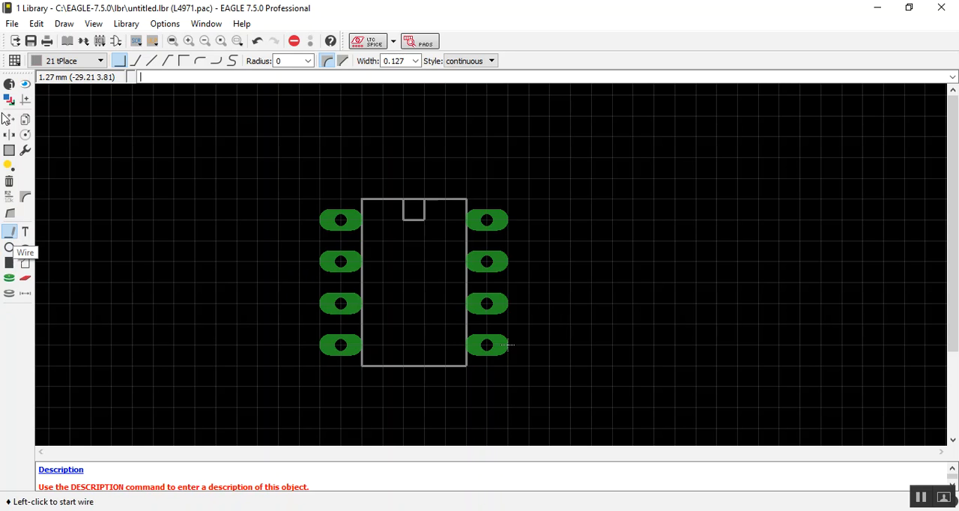
Step: Delete all eight pads, the body outline and the notch to empty the package drawing
left_click(9, 180)
left_click(352, 219)
left_click(347, 262)
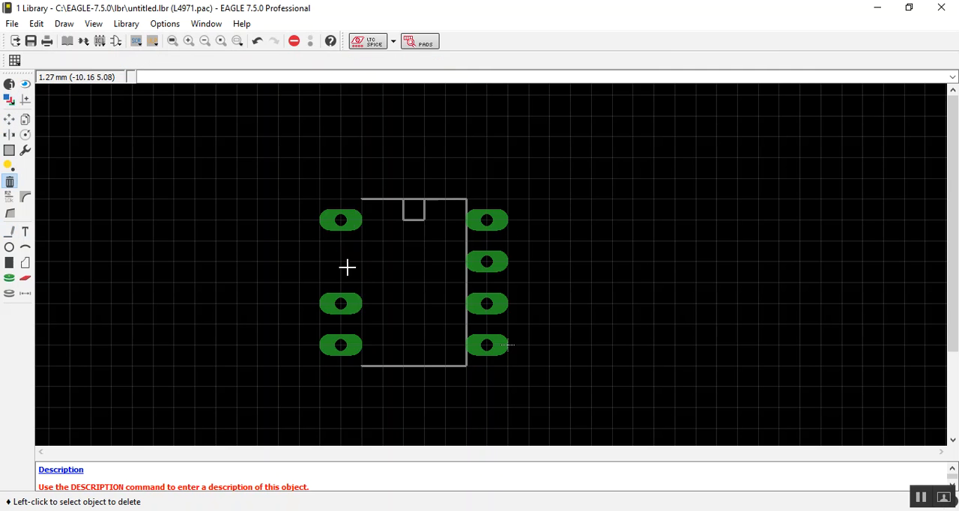
left_click(347, 221)
left_click(352, 344)
left_click(357, 305)
left_click(403, 365)
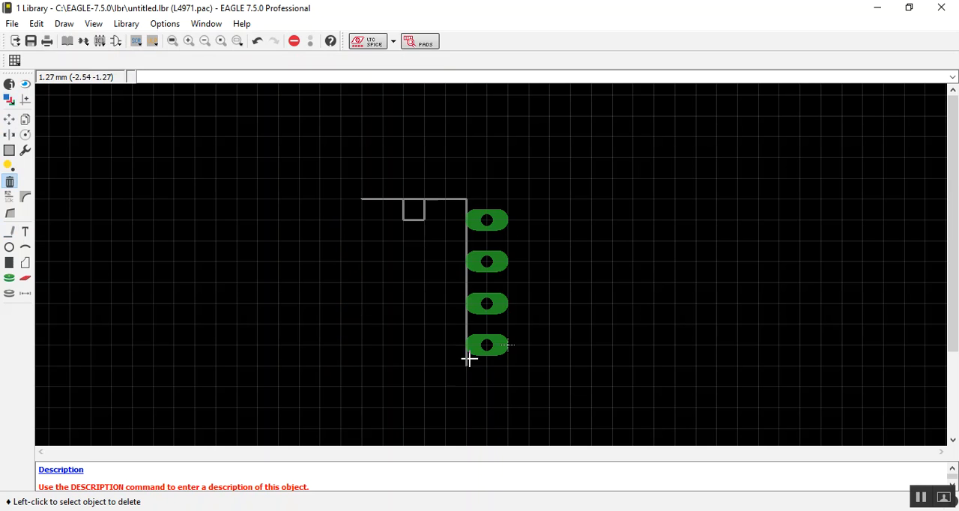
left_click(467, 359)
left_click(489, 344)
left_click(489, 302)
left_click(489, 261)
left_click(487, 220)
left_click(486, 225)
left_click(430, 201)
left_click(429, 204)
left_click(418, 218)
left_click(406, 213)
left_click(366, 196)
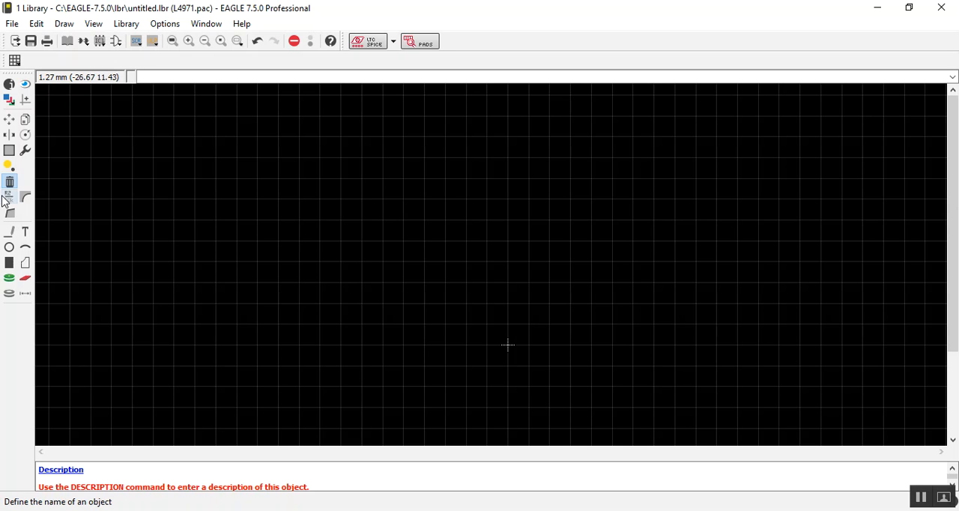
Step: Minimize the library editor and browse the Control Panel's Libraries to the ref-packages-longpad library
left_click(9, 119)
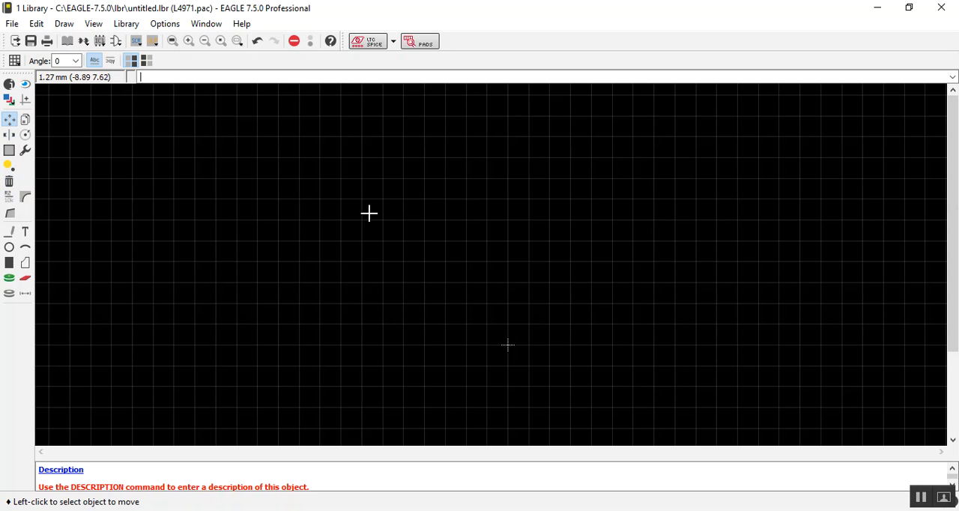
left_click(877, 8)
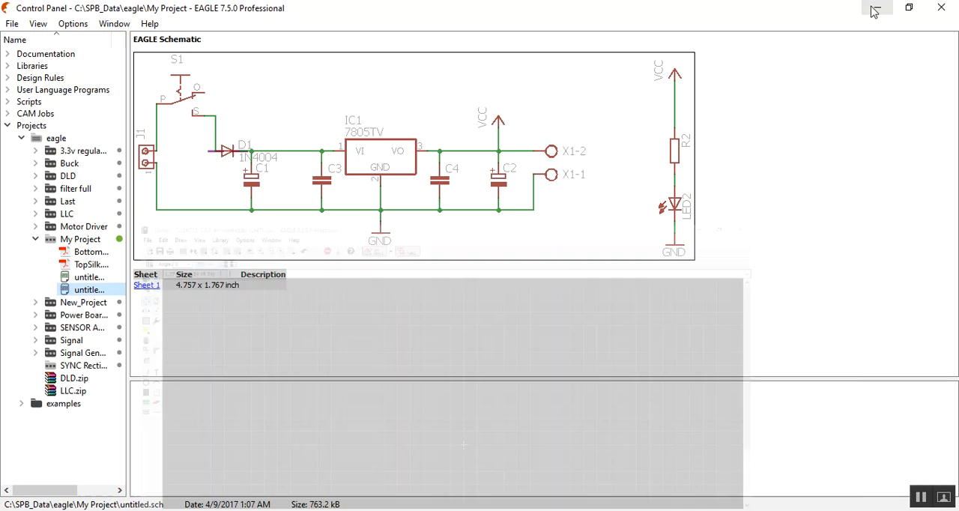
left_click(8, 65)
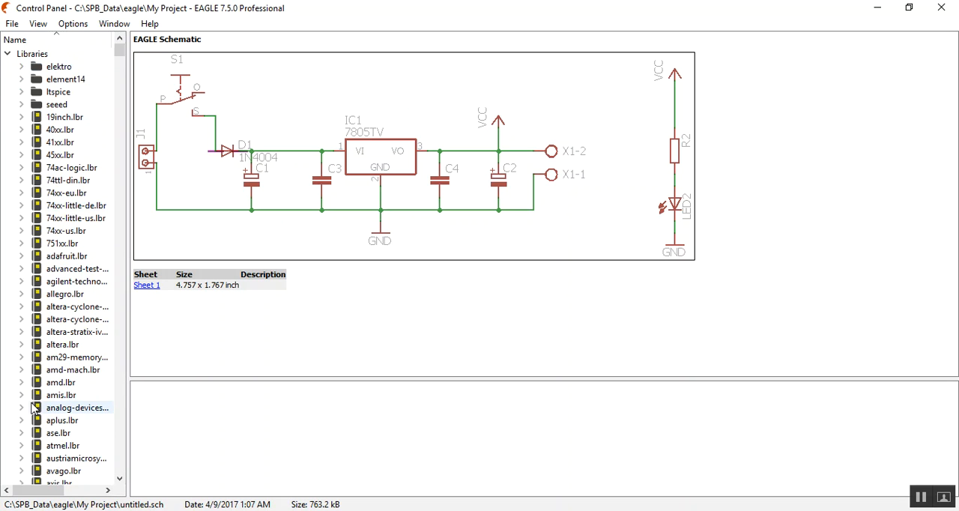
scroll(60, 242, "down", 20)
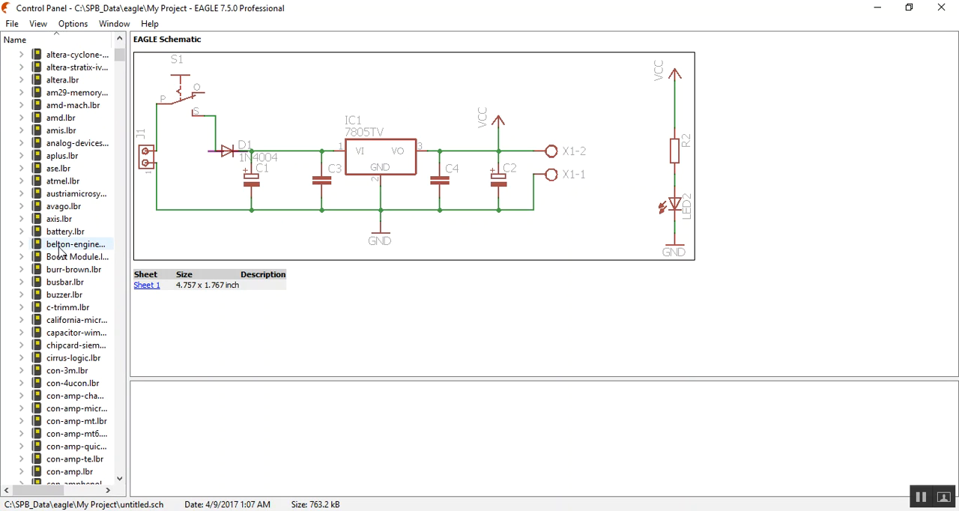
scroll(61, 250, "down", 20)
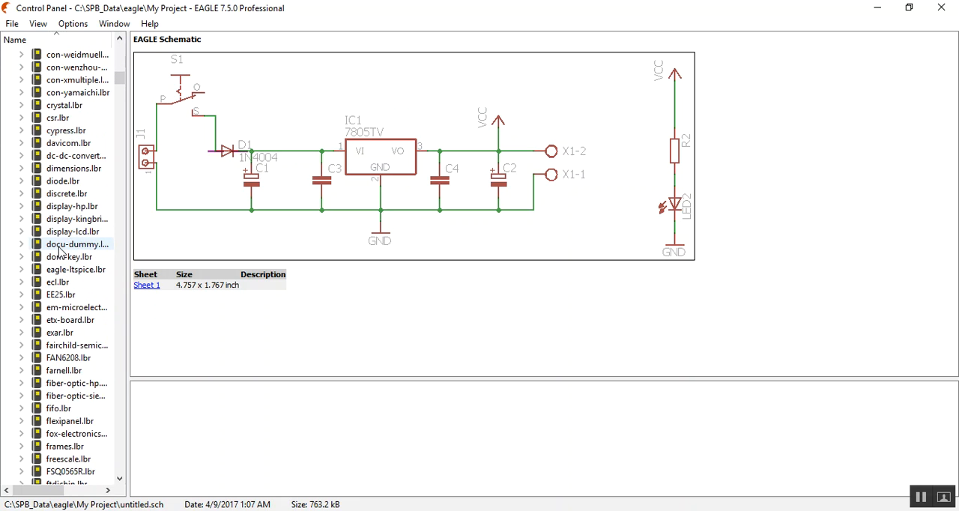
left_click_drag(120, 85, 120, 115)
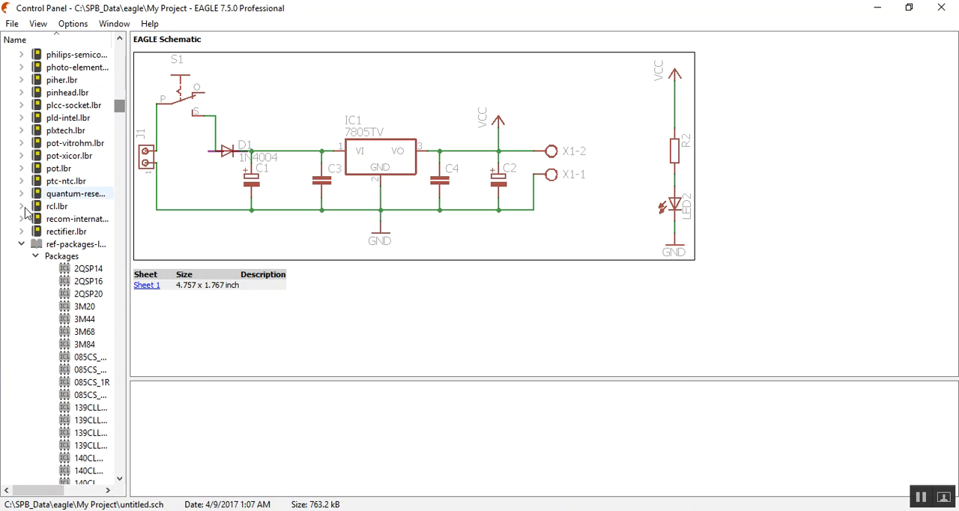
Step: Expand the packages of ref-packages-longpad.lbr and select the DIL08 dual in line package
left_click(35, 256)
left_click(23, 244)
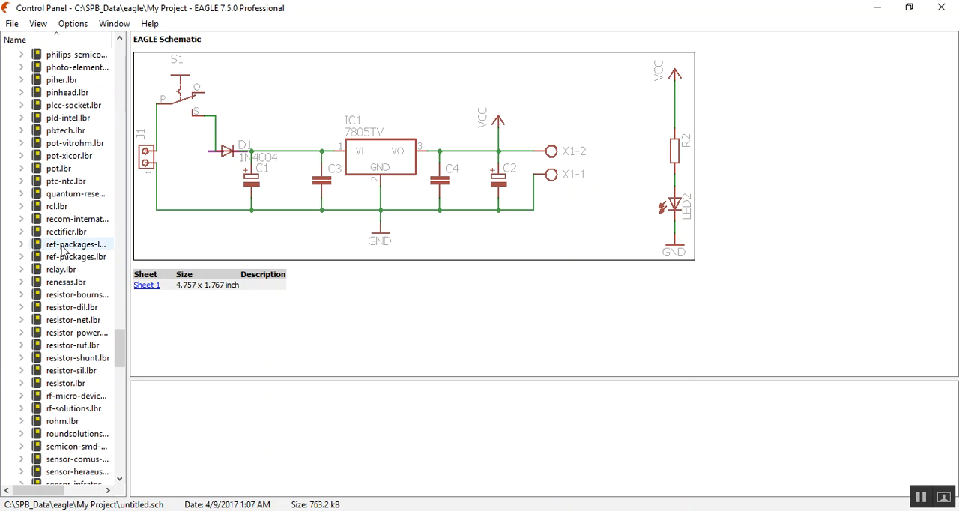
left_click(22, 245)
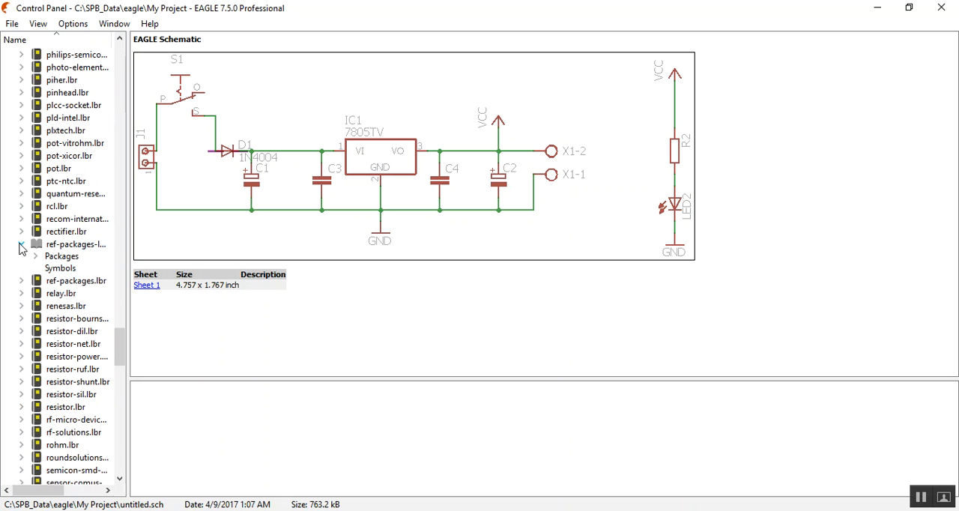
left_click(35, 256)
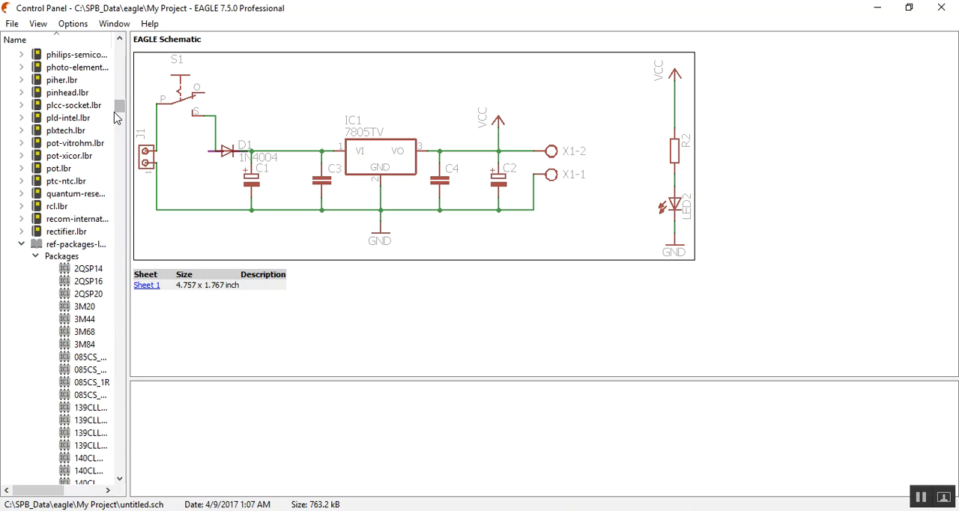
left_click_drag(118, 109, 122, 161)
left_click(84, 130)
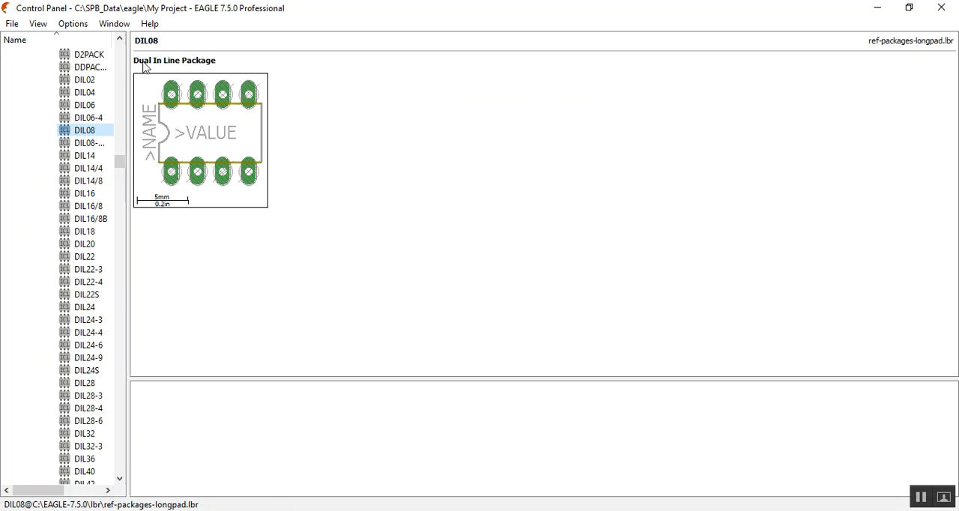
Step: Copy the selected DIL08 package into the open library
right_click(84, 137)
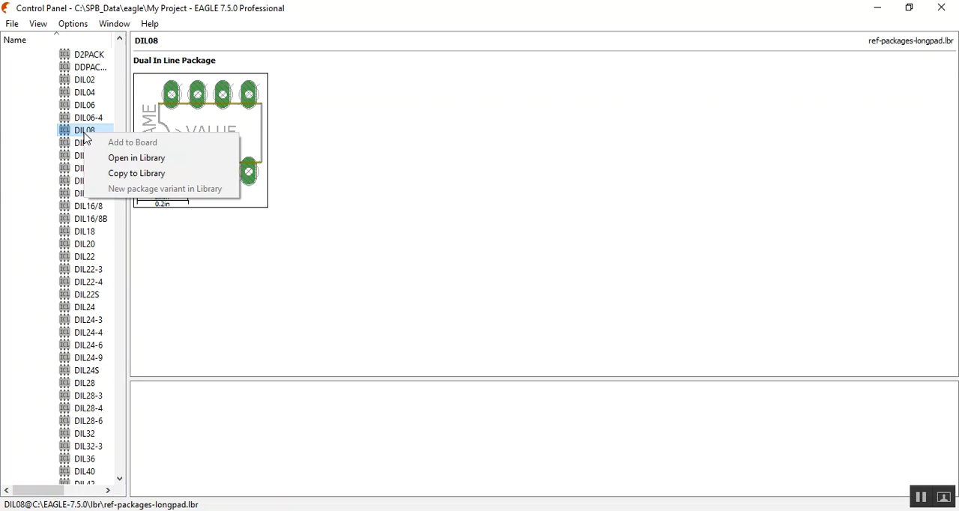
left_click(128, 178)
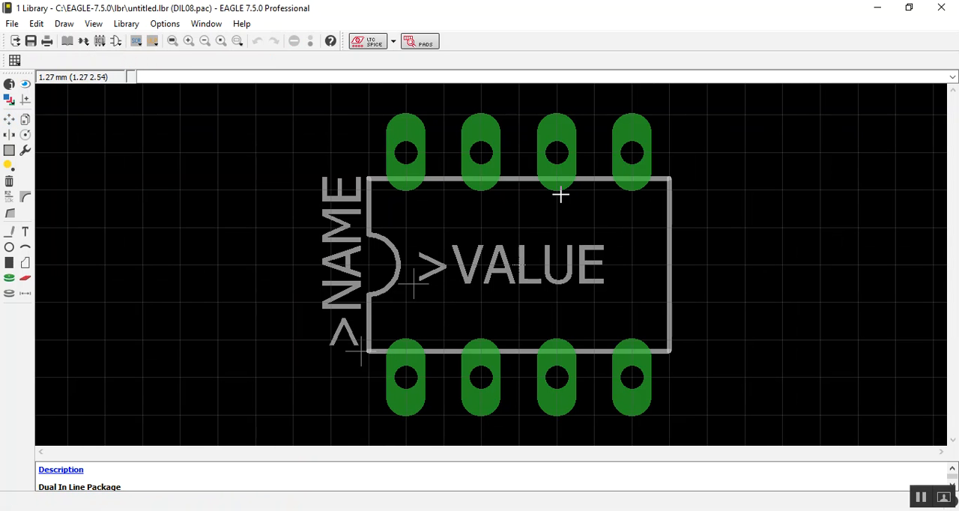
scroll(428, 235, "down", 2)
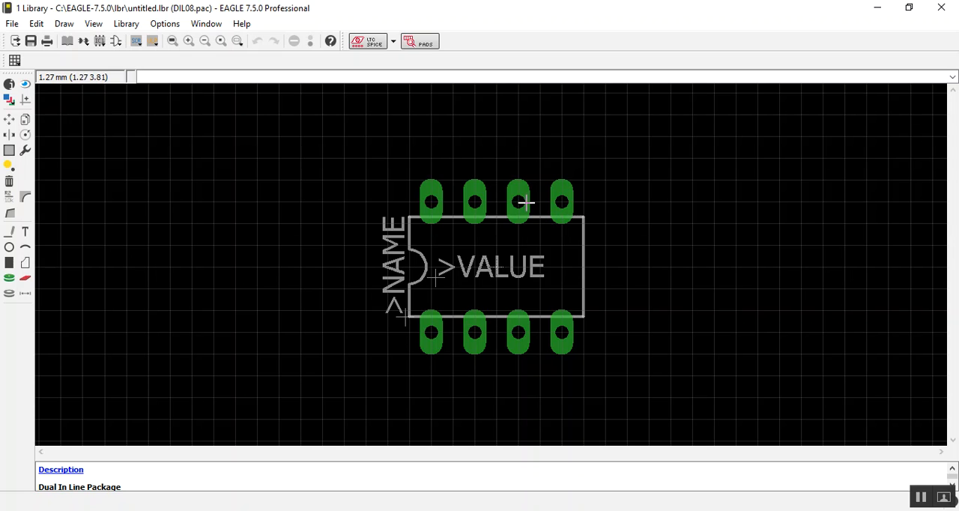
Step: Group the whole DIL08 package, rotate it to 270 degrees so the notch faces up, and place it around the origin
left_click(9, 121)
left_click(9, 150)
left_click_drag(277, 137, 721, 405)
key("F7")
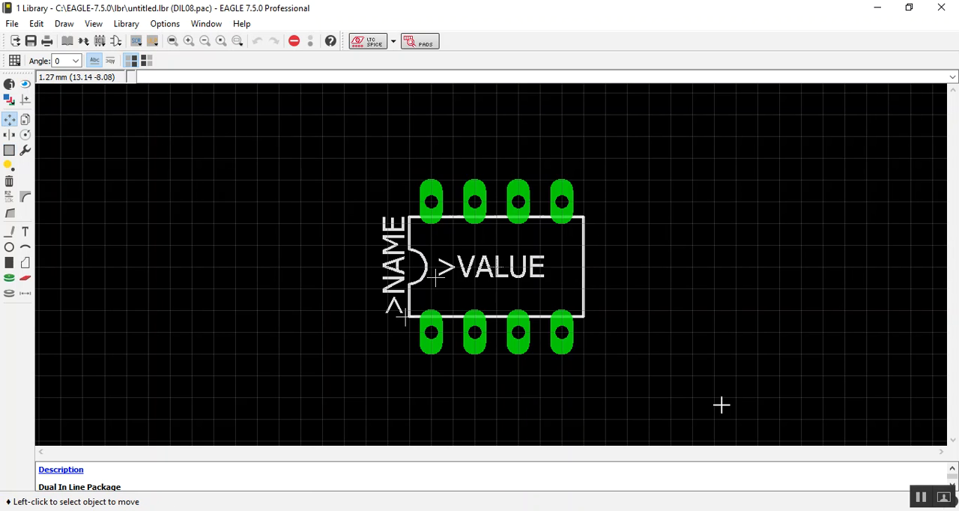
right_click(505, 251)
left_click(552, 374)
right_click(495, 245)
right_click(495, 245)
right_click(504, 251)
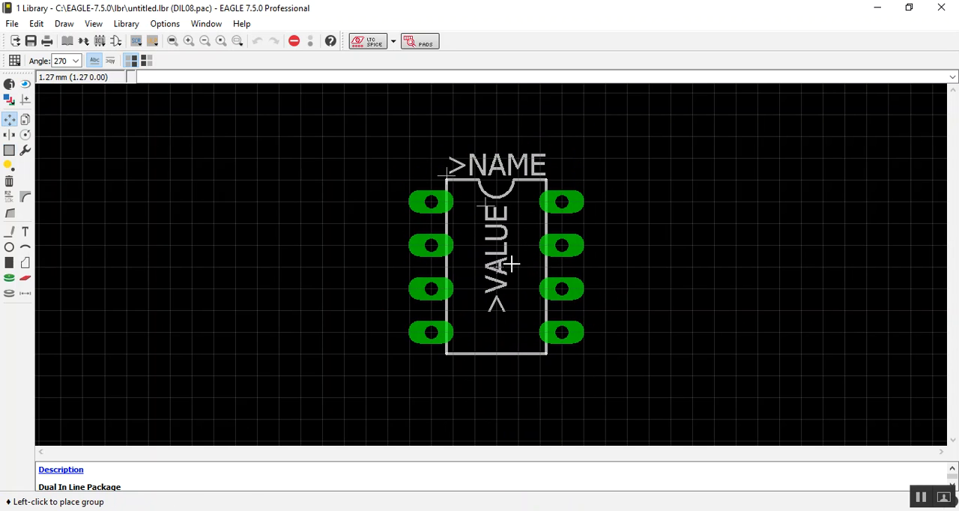
left_click(510, 263)
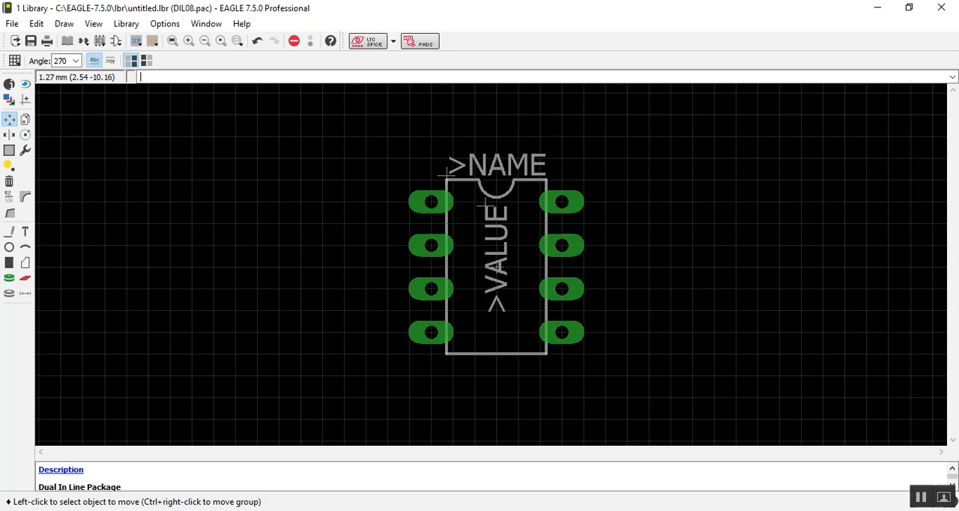
Step: Switch to the l4971.pdf datasheet in Acrobat Reader, examine the DIP-8 mechanical data on page 10, and return to the EAGLE library editor
key("alt+Tab")
scroll(518, 363, "down", 1)
left_click_drag(527, 428, 569, 428)
left_click(617, 447)
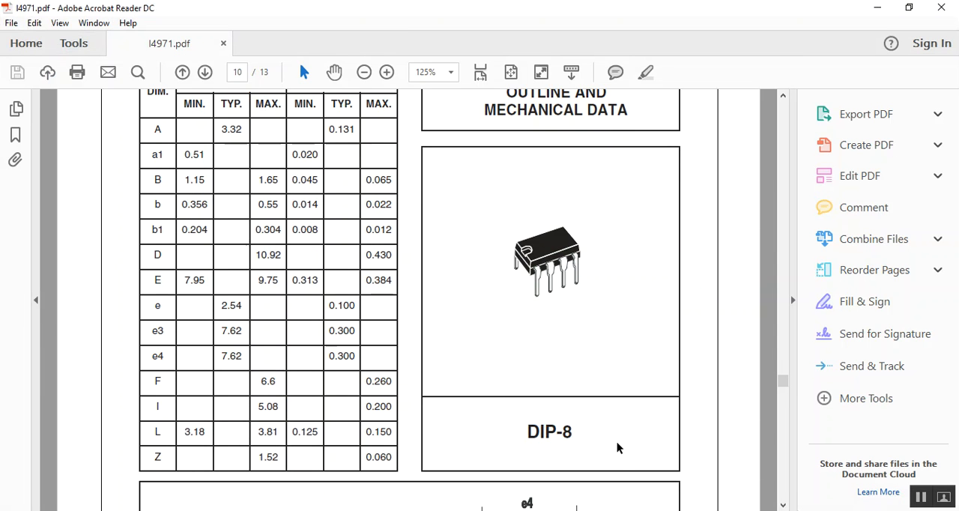
mouse_move(326, 510)
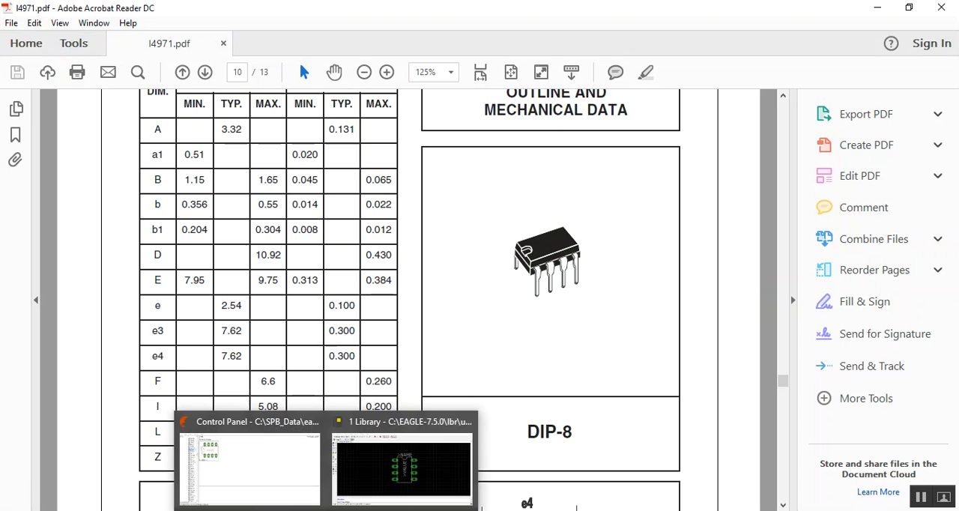
left_click(395, 450)
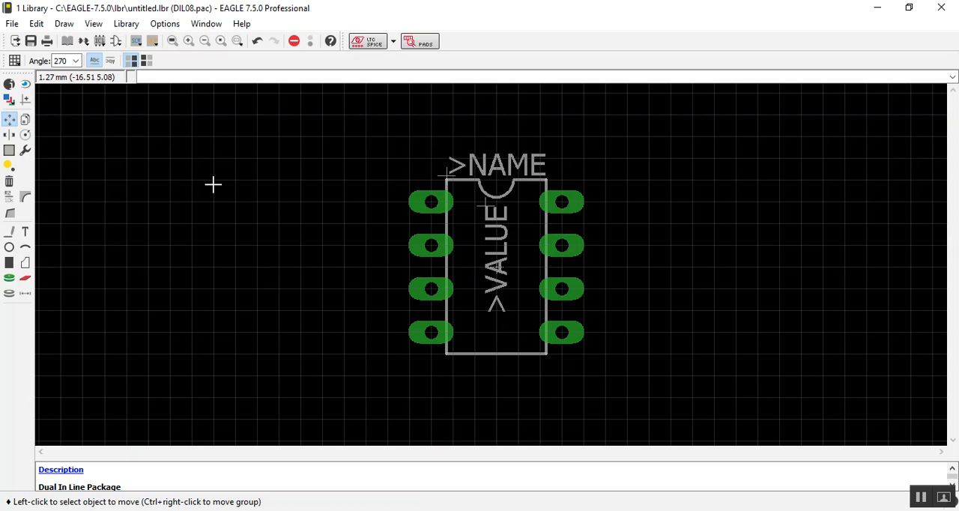
Step: Save the library as L4971.lbr in the EAGLE lbr folder
left_click(12, 25)
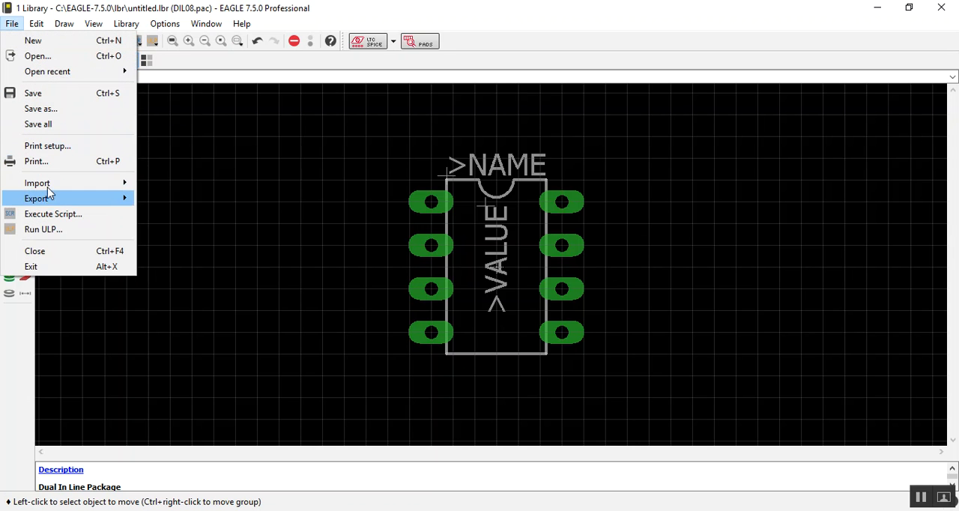
left_click(39, 125)
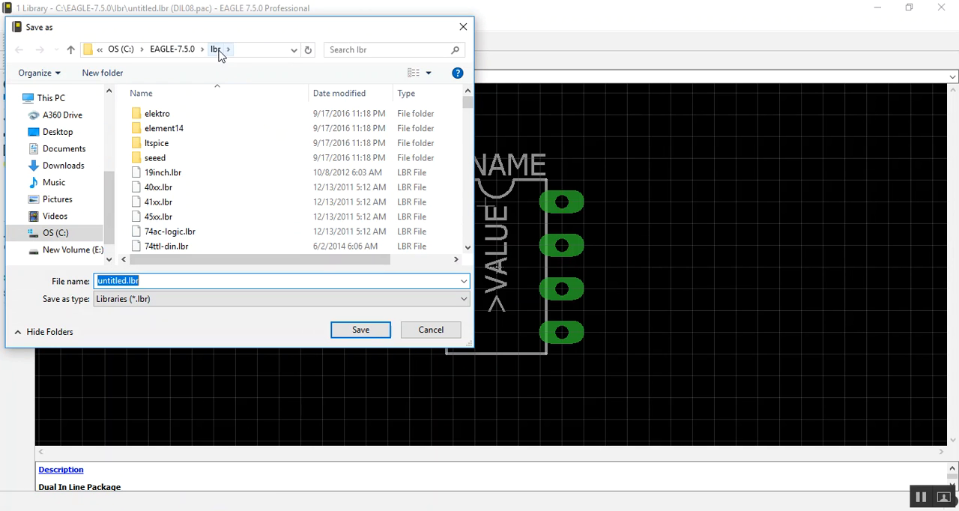
left_click_drag(126, 281, 50, 280)
type("L4971")
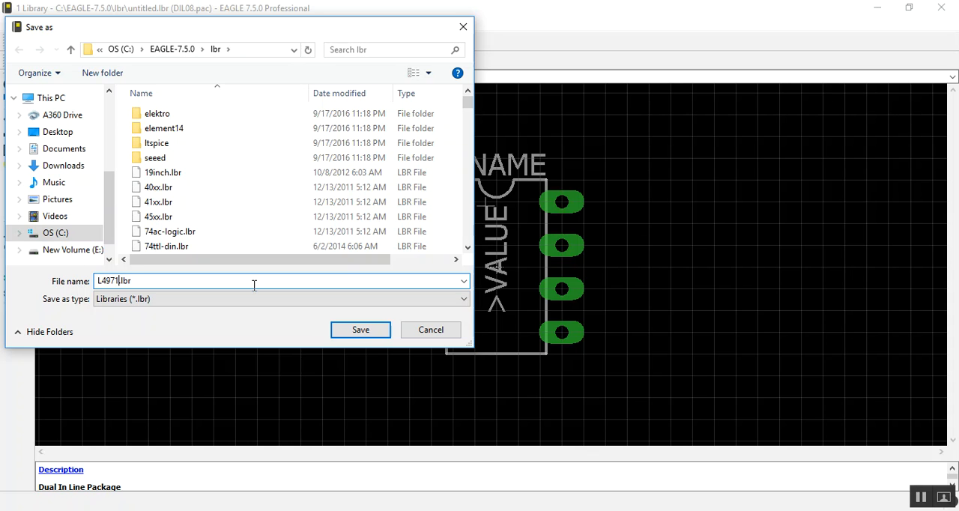
left_click(350, 331)
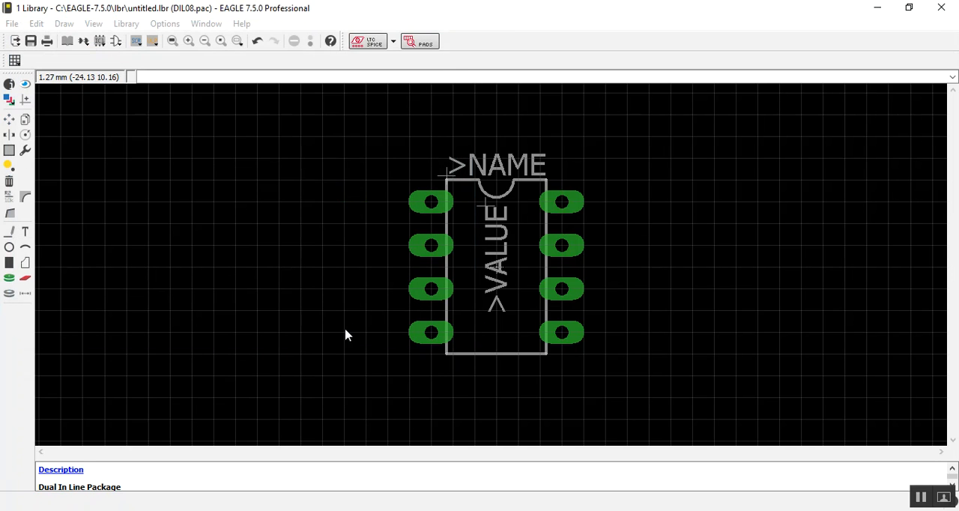
Step: Create a new symbol named L4971 in the library
left_click(116, 42)
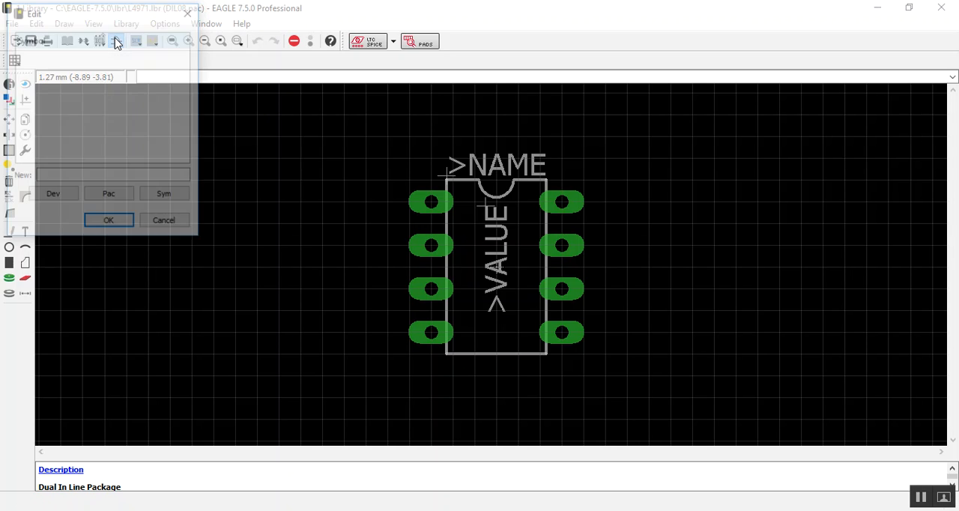
left_click(102, 174)
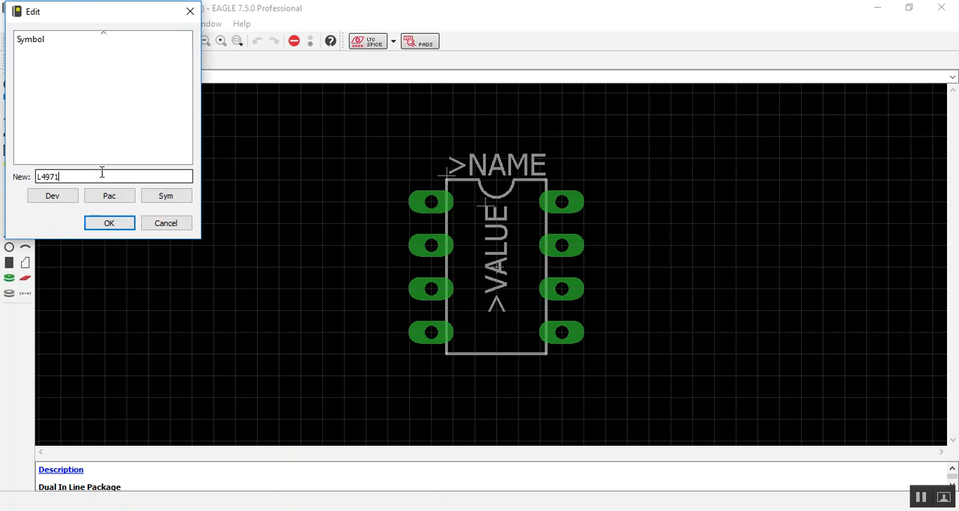
key("Return")
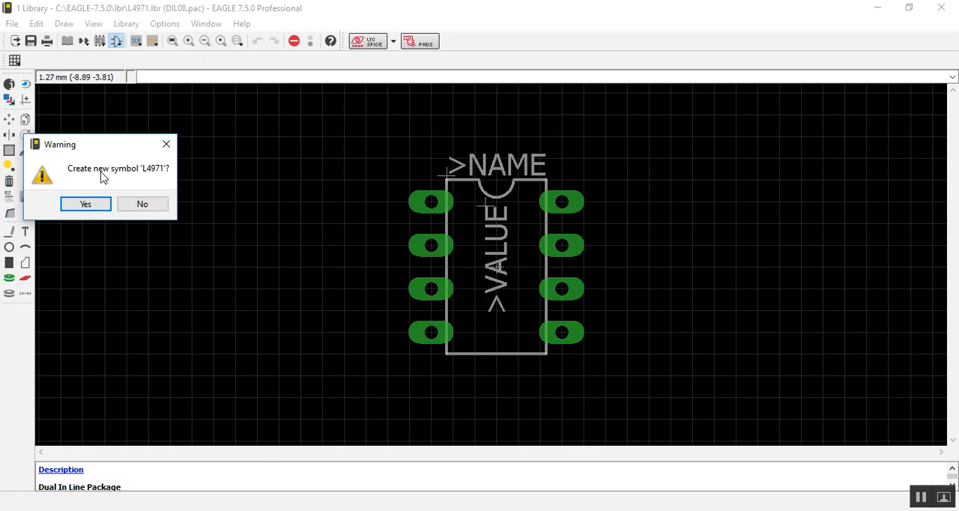
left_click(86, 204)
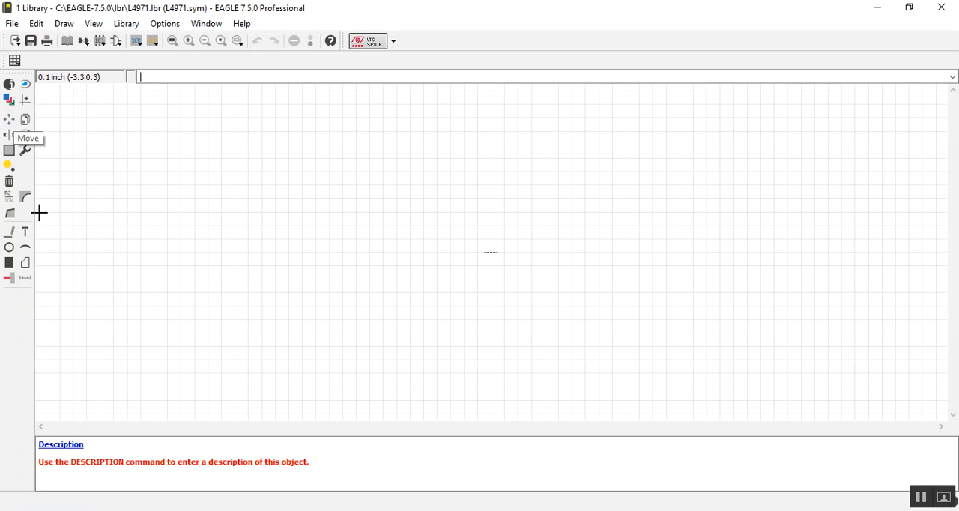
Step: Draw the symbol body with wires on layer 94 Symbols as a closed rectangle about 0.7 by 0.8 inch around the origin
left_click(16, 234)
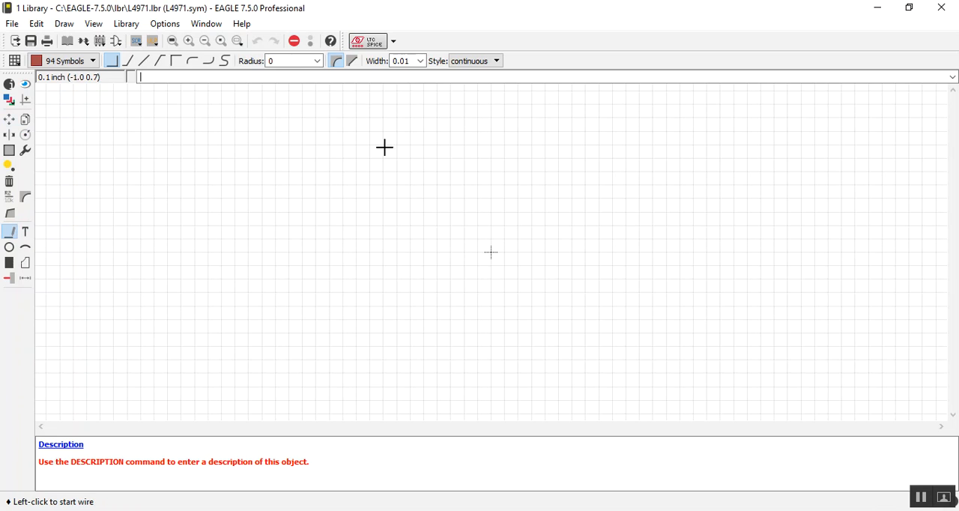
left_click(437, 183)
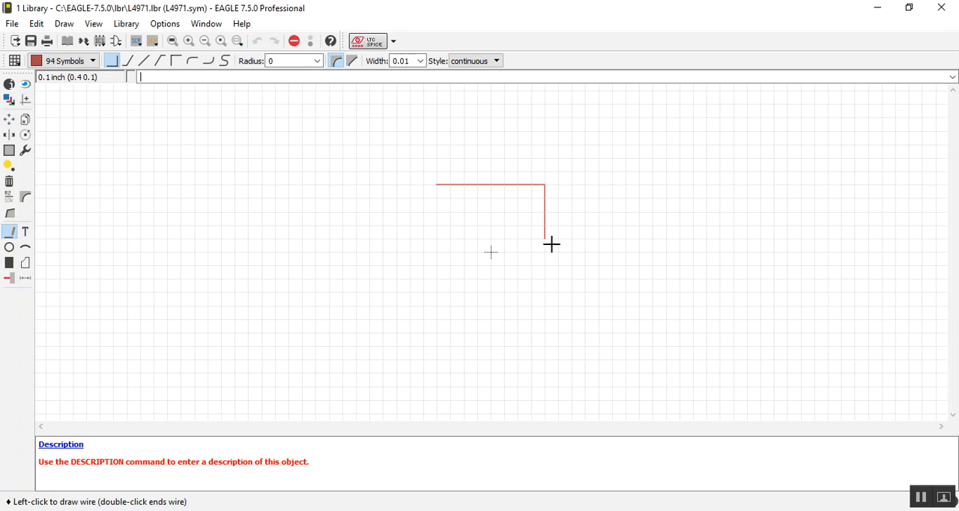
left_click(530, 292)
left_click(437, 292)
left_click(437, 183)
key("Escape")
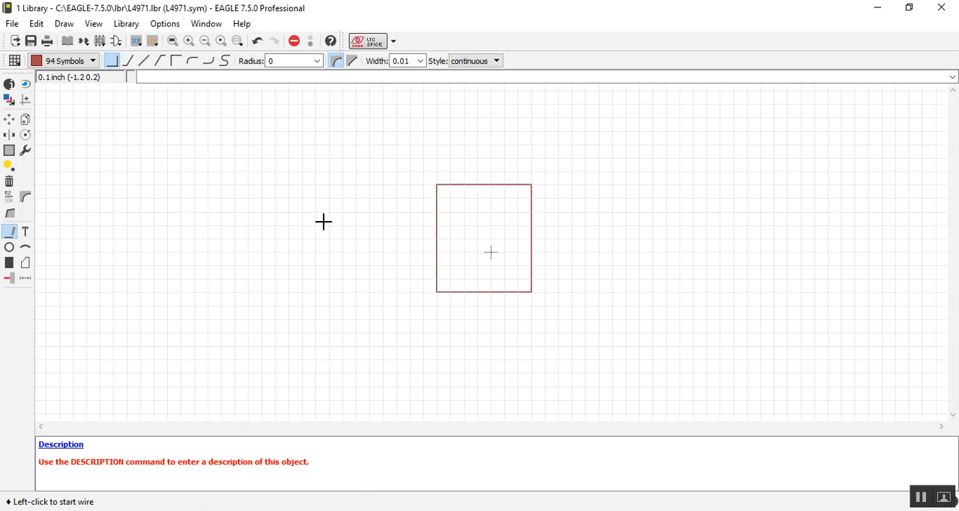
Step: Place four pins on the body's left edge, spaced 0.2 inch apart from top to bottom
left_click(11, 276)
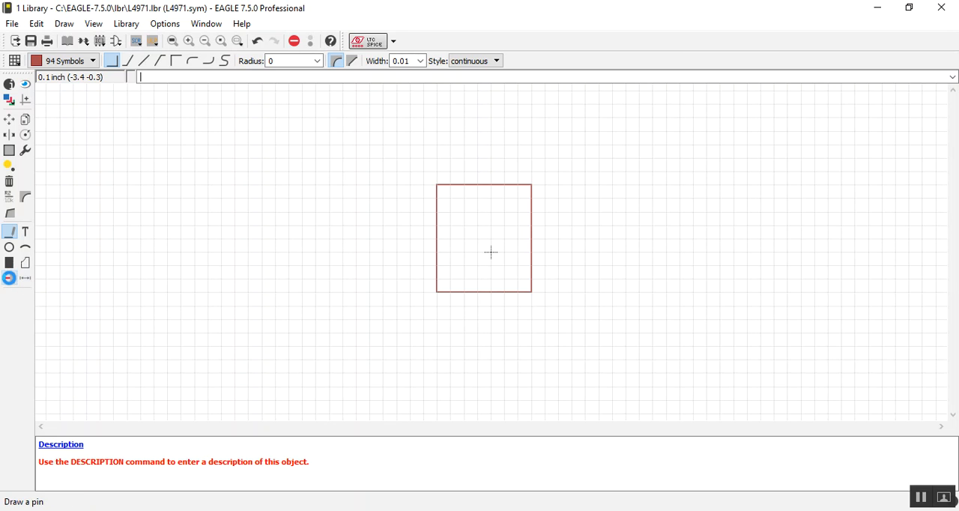
left_click(10, 278)
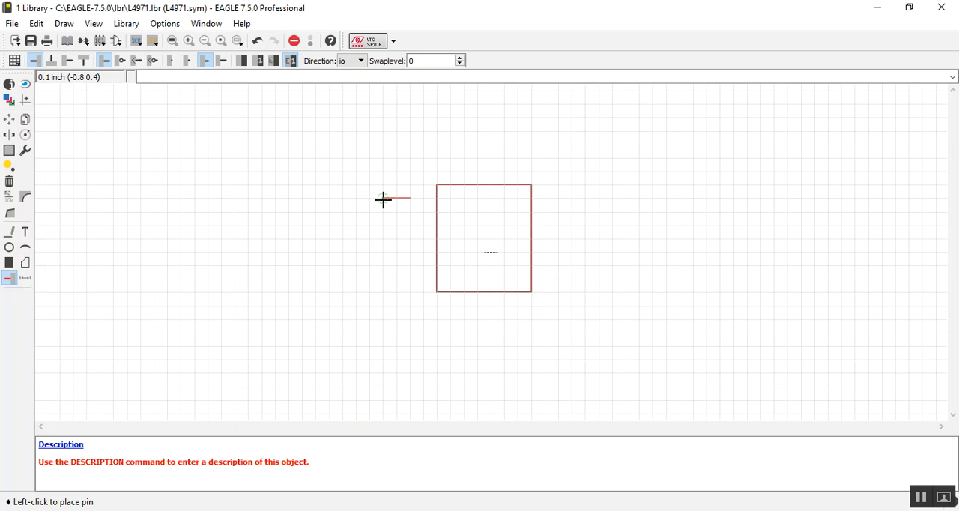
left_click(405, 197)
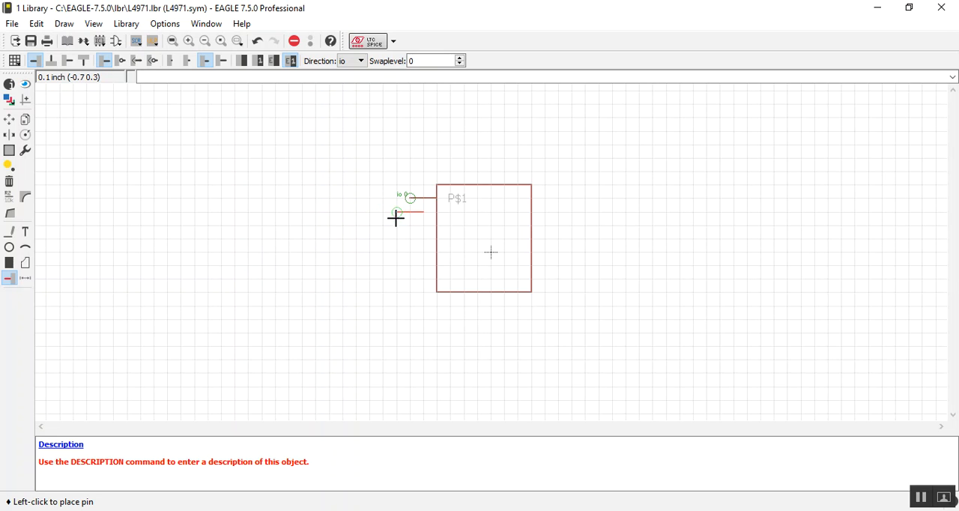
left_click(409, 225)
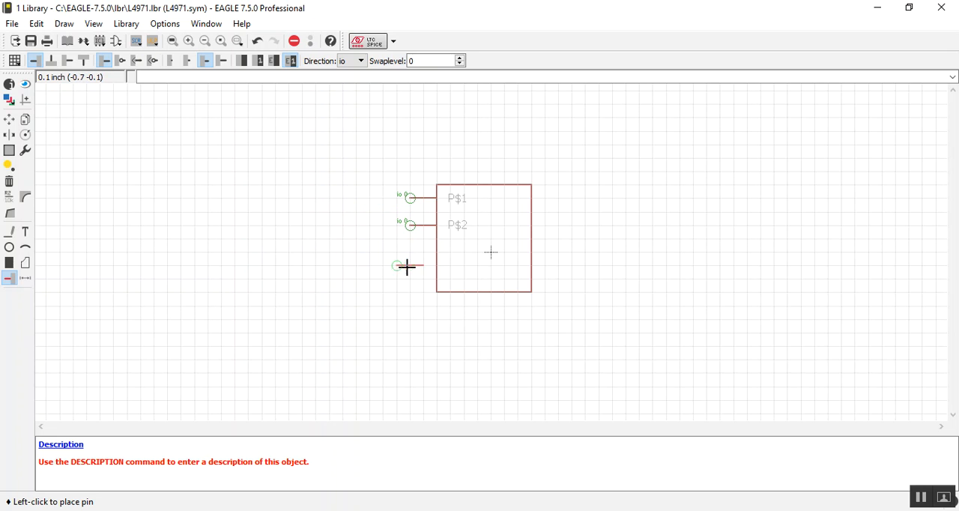
left_click(410, 254)
left_click(405, 280)
Step: Rotate the pin by 180 degrees and place four pins up the body's right edge opposite the left ones, then end pin placement
right_click(409, 337)
right_click(409, 338)
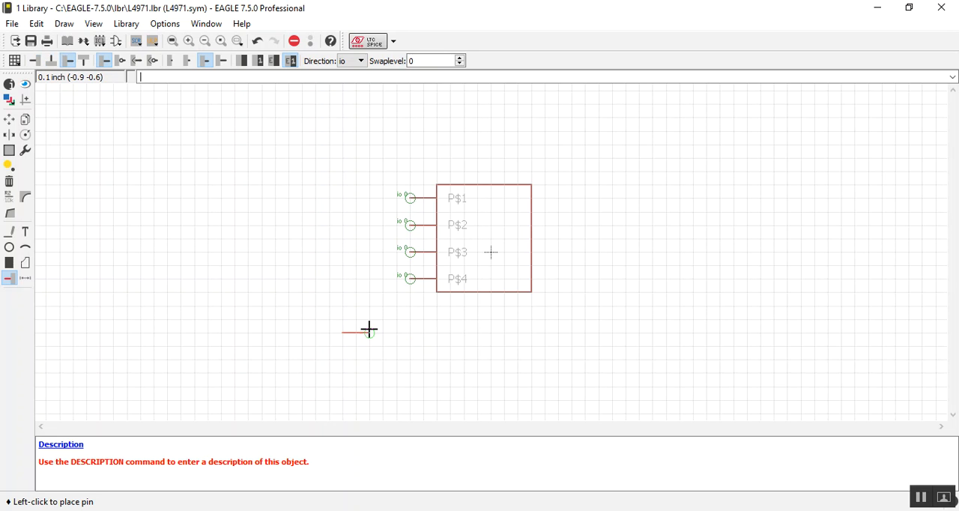
left_click(561, 279)
left_click(559, 252)
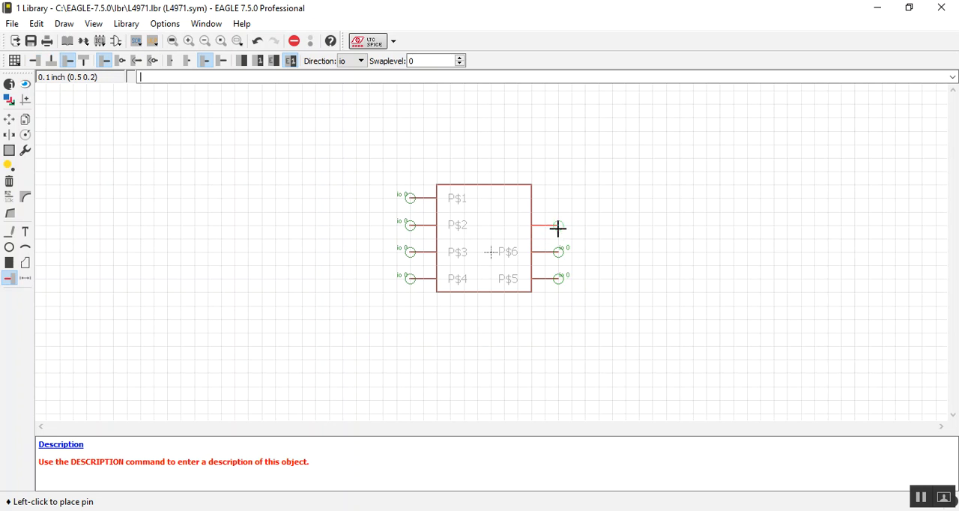
left_click(558, 224)
left_click(556, 199)
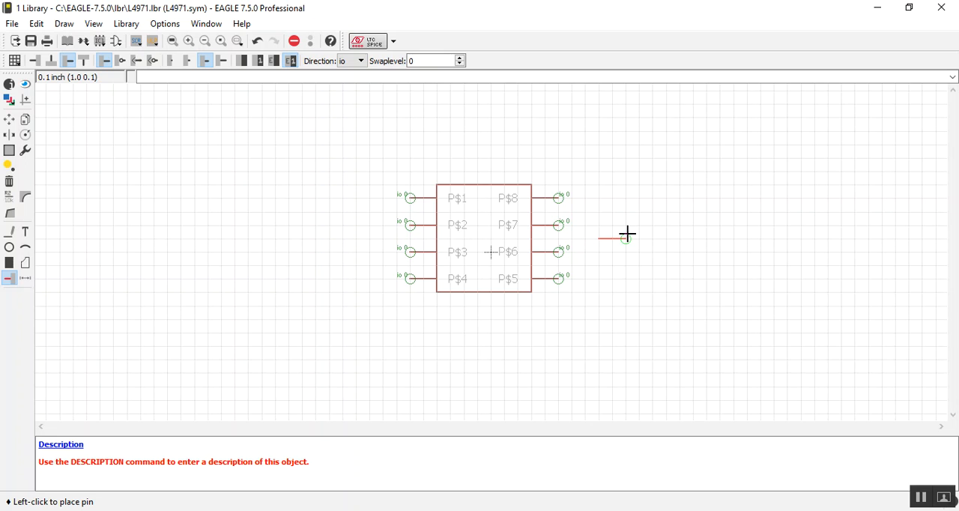
right_click(202, 232)
left_click(9, 118)
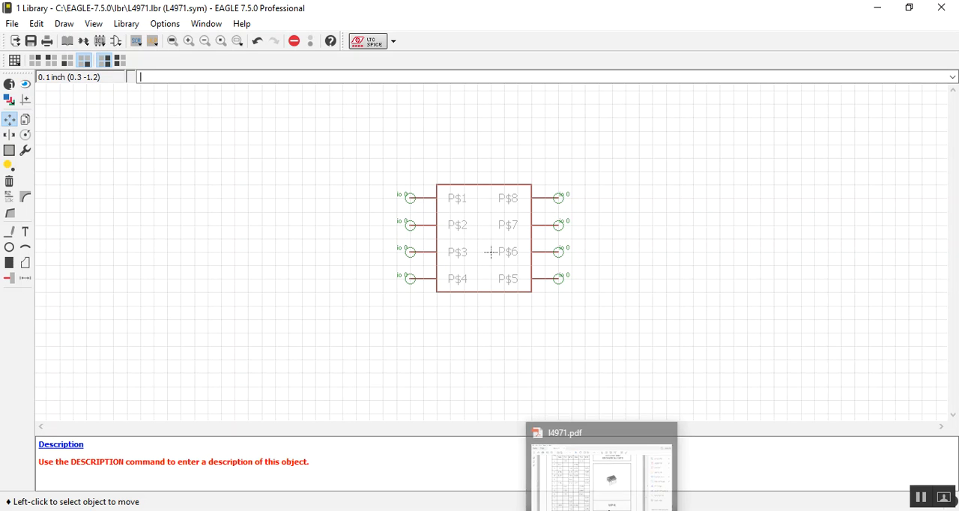
Step: Arrange the symbol editor and the l4971.pdf datasheet side by side, and collapse the datasheet's tools pane
key("super")
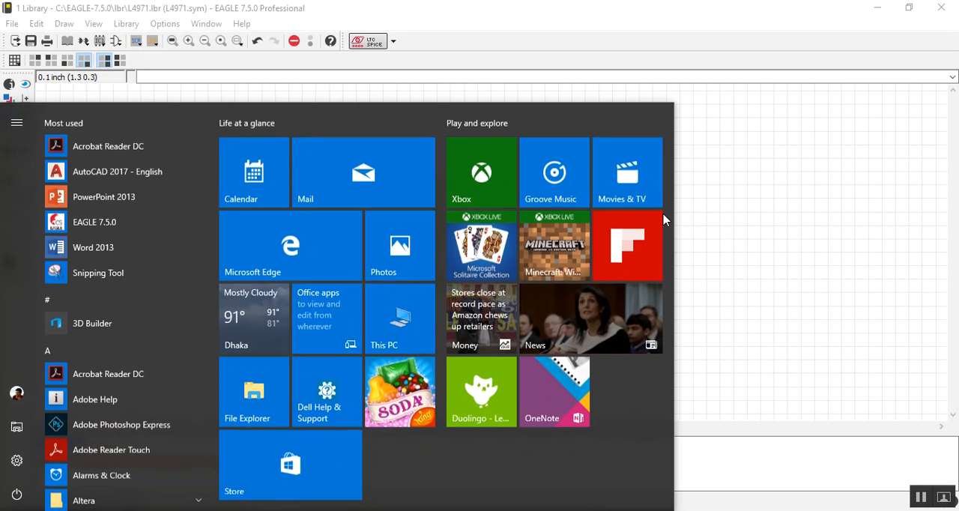
left_click(766, 238)
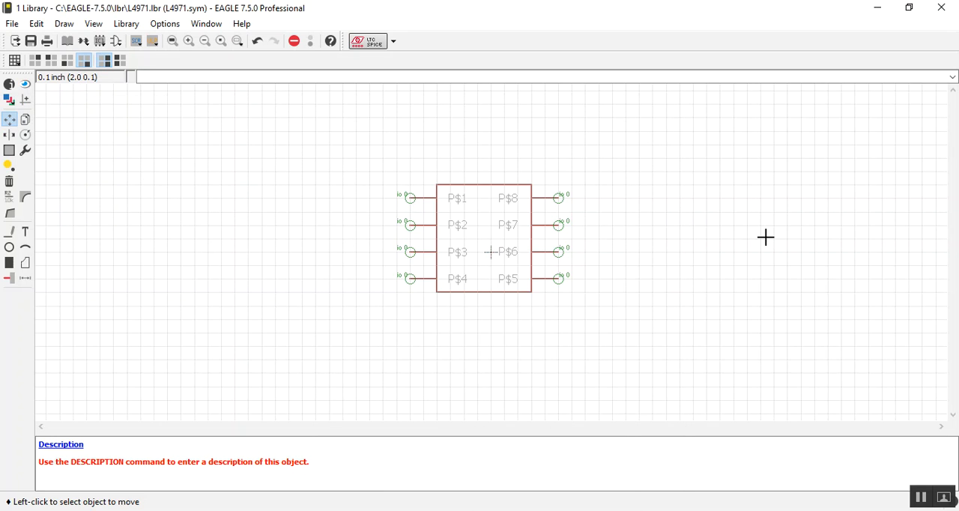
key("super+Left")
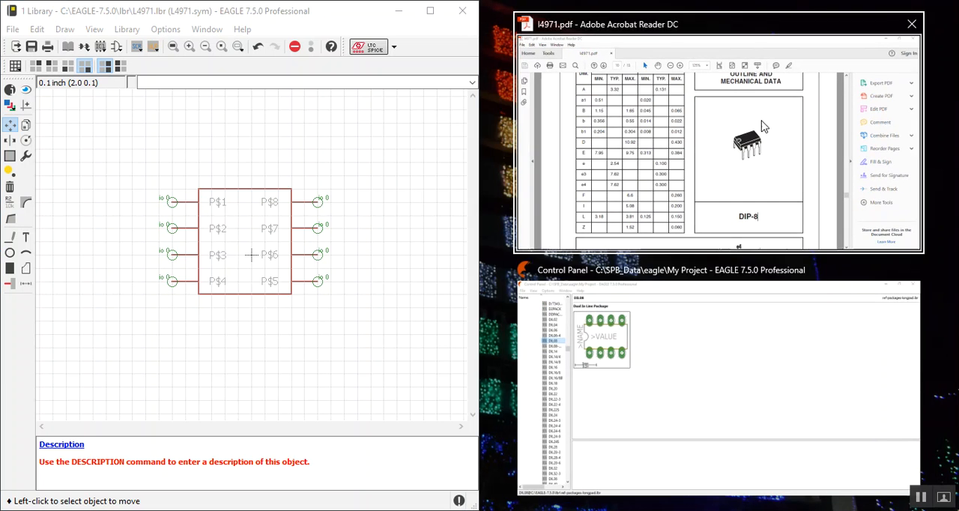
left_click(774, 180)
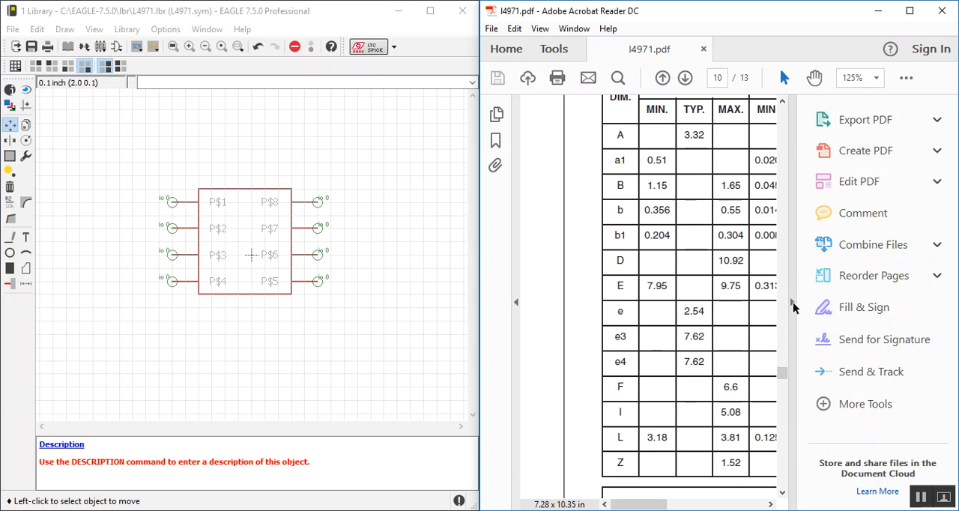
left_click(792, 302)
Step: Find the DIP8 diagram under Pin Connections on page 2 of the datasheet
left_click_drag(947, 375, 943, 260)
scroll(764, 293, "down", 5, "ctrl")
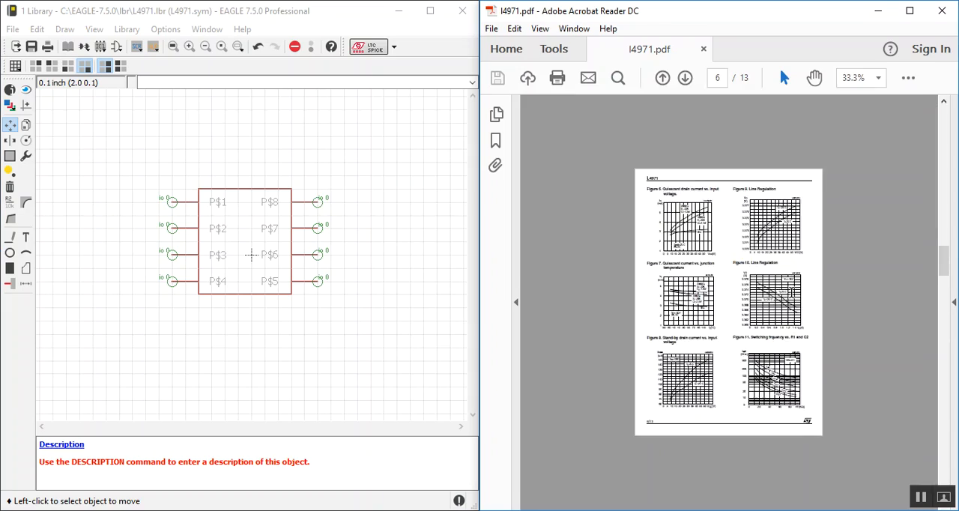
scroll(774, 295, "up", 2, "ctrl")
left_click_drag(945, 271, 944, 176)
scroll(662, 264, "up", 1, "ctrl")
scroll(662, 263, "up", 1, "ctrl")
scroll(544, 272, "up", 1, "ctrl")
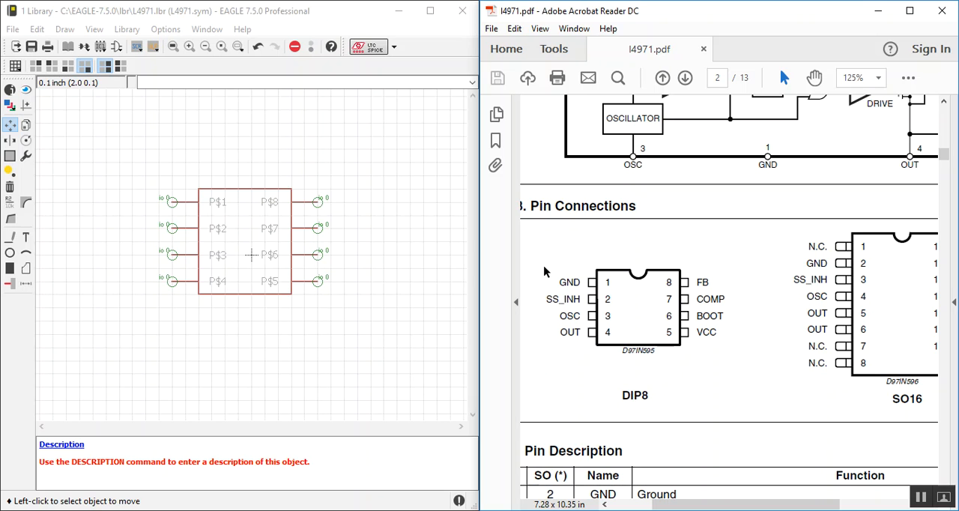
Step: Name the four left-edge pins from top to bottom GND, SS_INH, OSC and OUT, following the DIP8 diagram
left_click(217, 203)
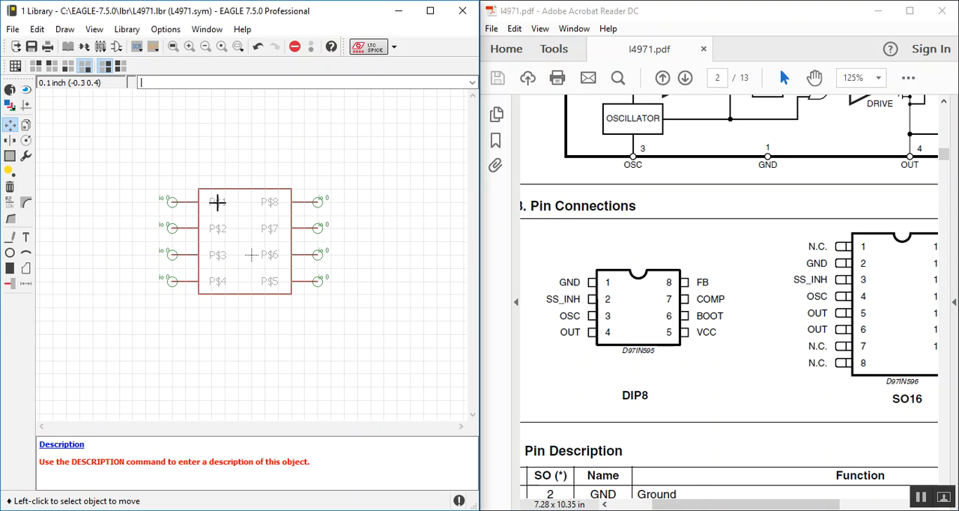
left_click(12, 207)
left_click(173, 202)
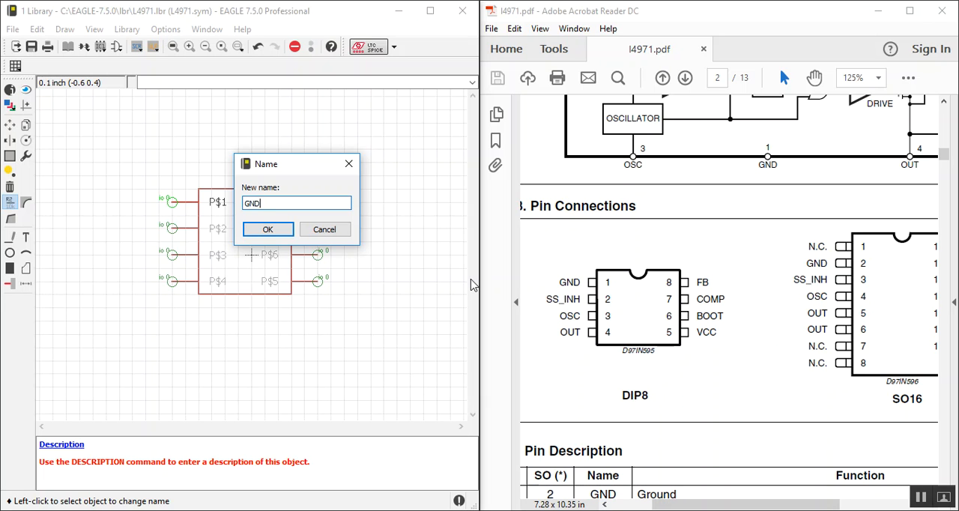
type("GND")
key("Return")
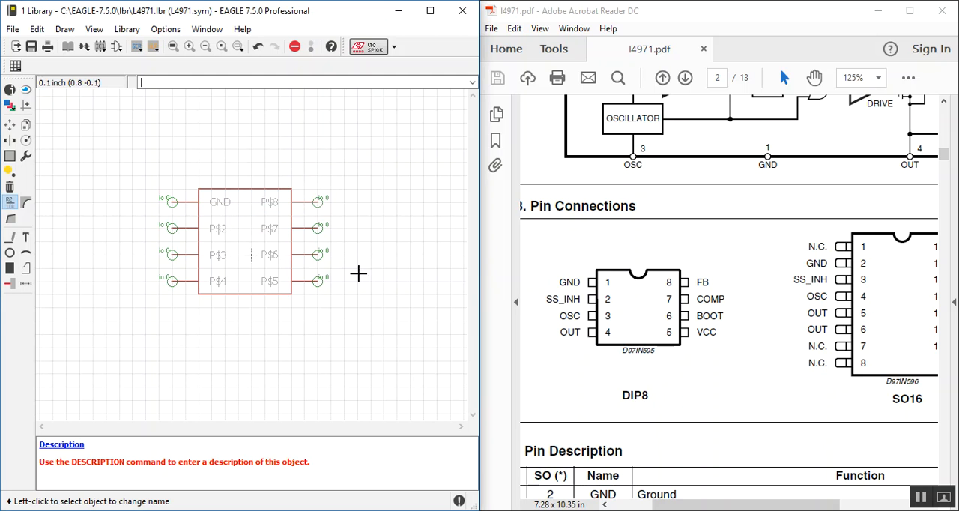
left_click(173, 226)
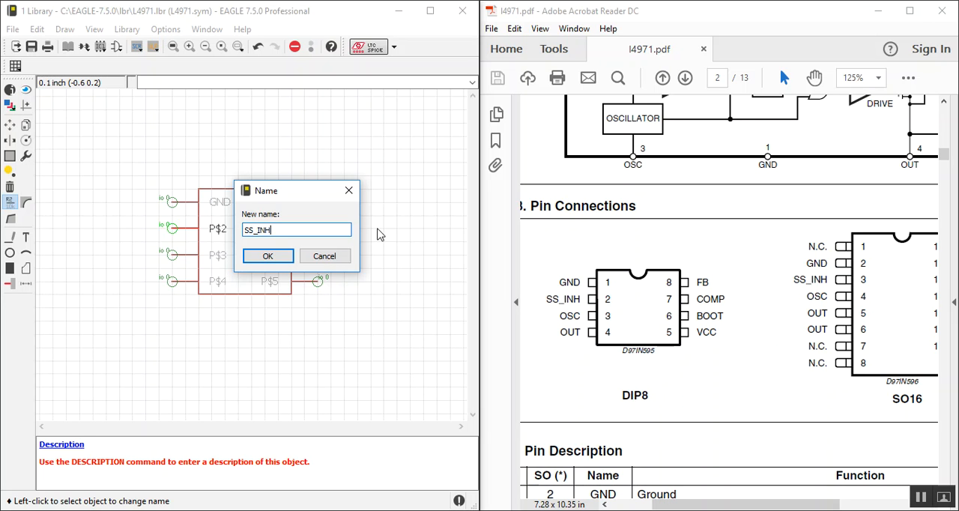
key("Return")
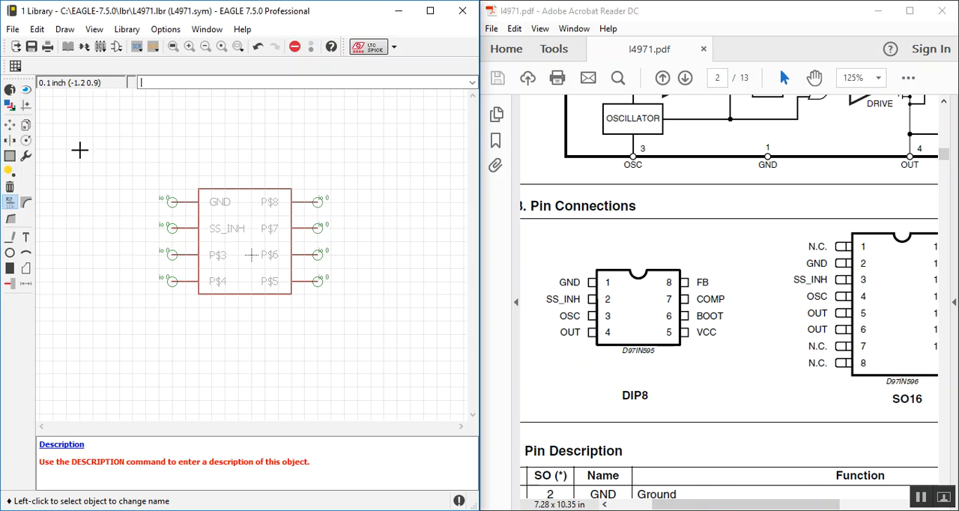
left_click(173, 255)
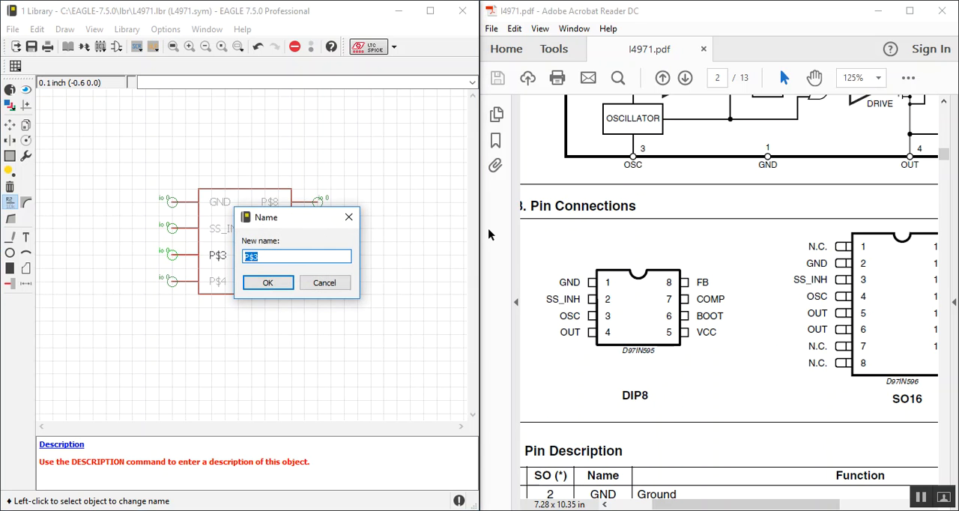
key("Return")
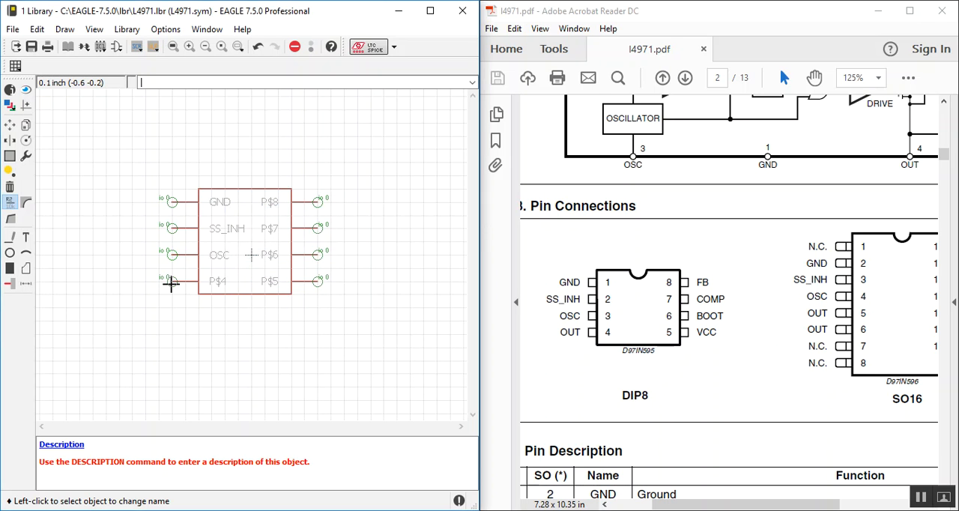
left_click(172, 281)
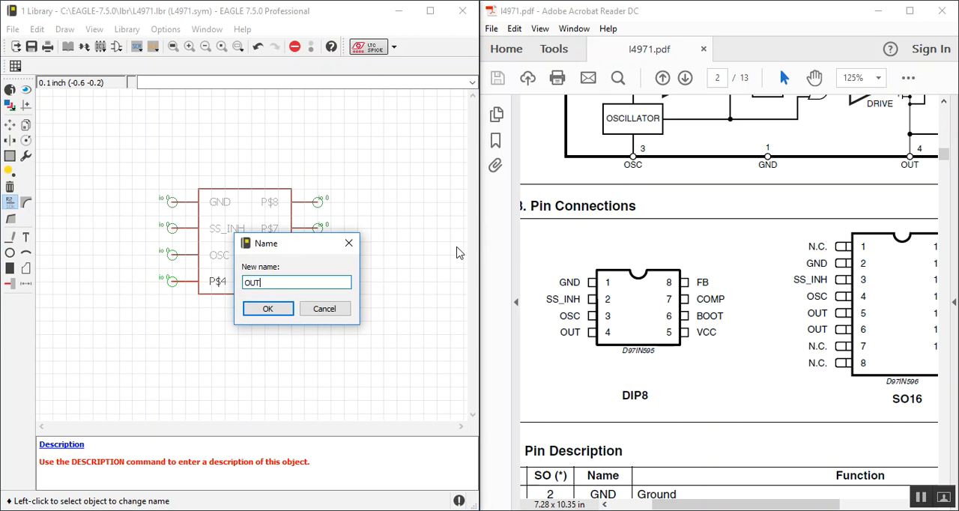
key("Return")
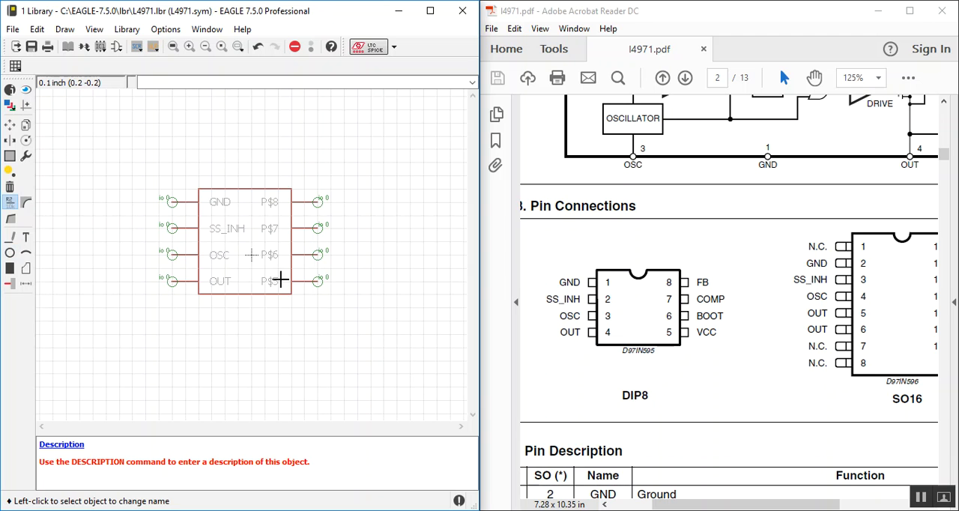
Step: Name the four right-edge pins from bottom to top VCC, BOOT, COMP and FB, following the DIP8 diagram
left_click(321, 281)
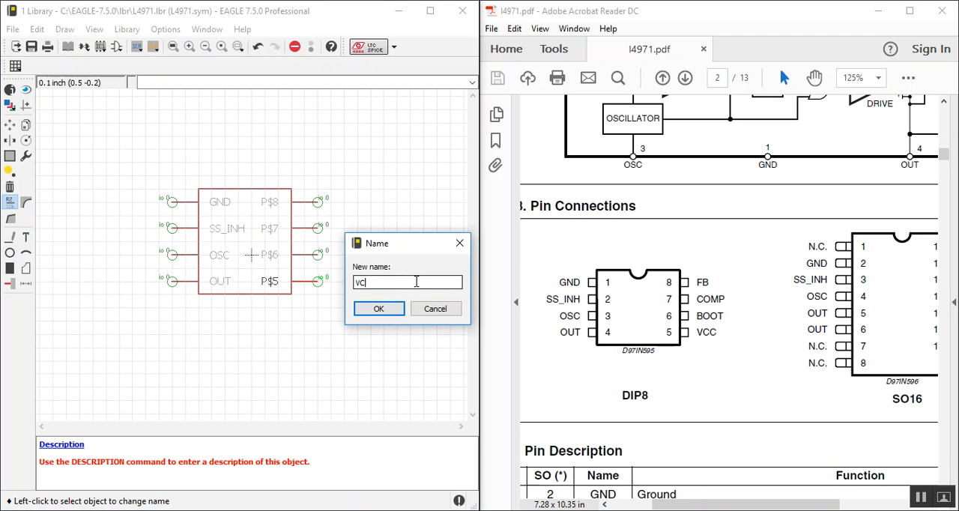
left_click(378, 308)
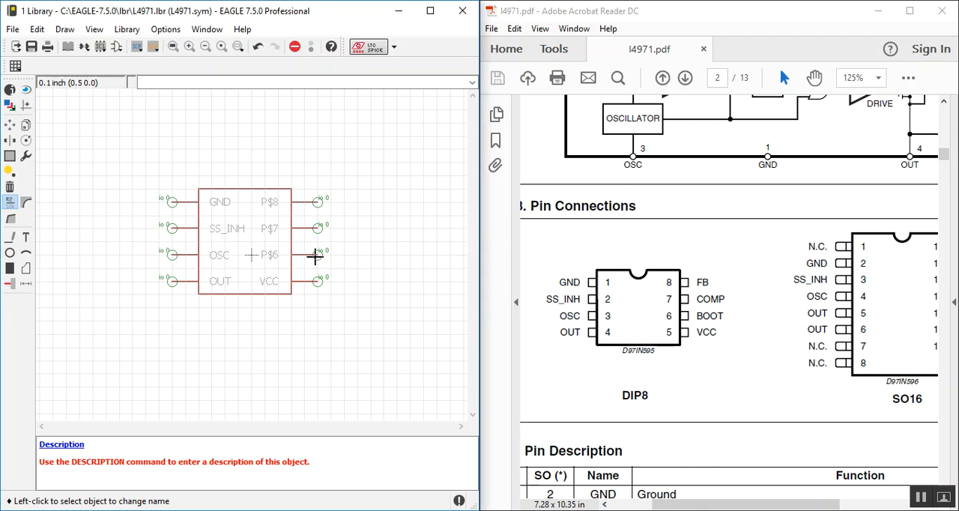
left_click(317, 255)
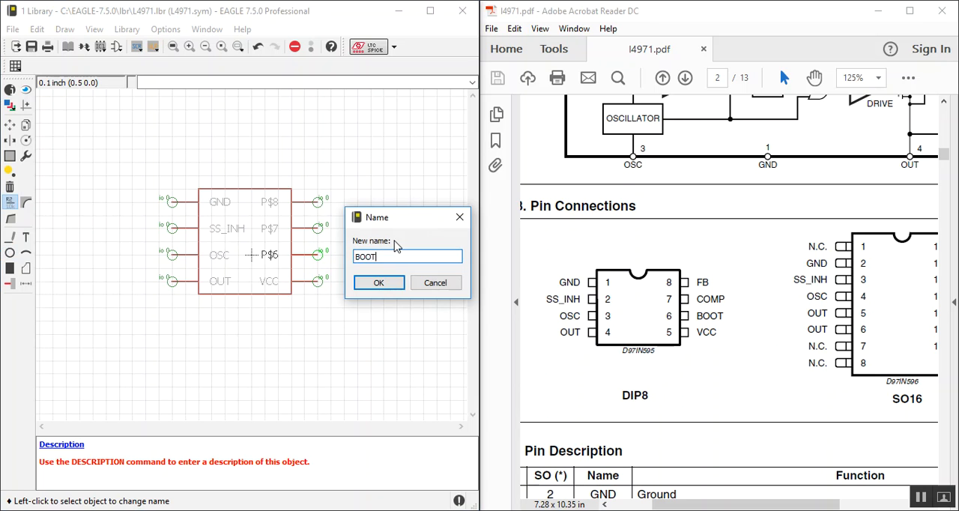
type("BOOT")
key("Return")
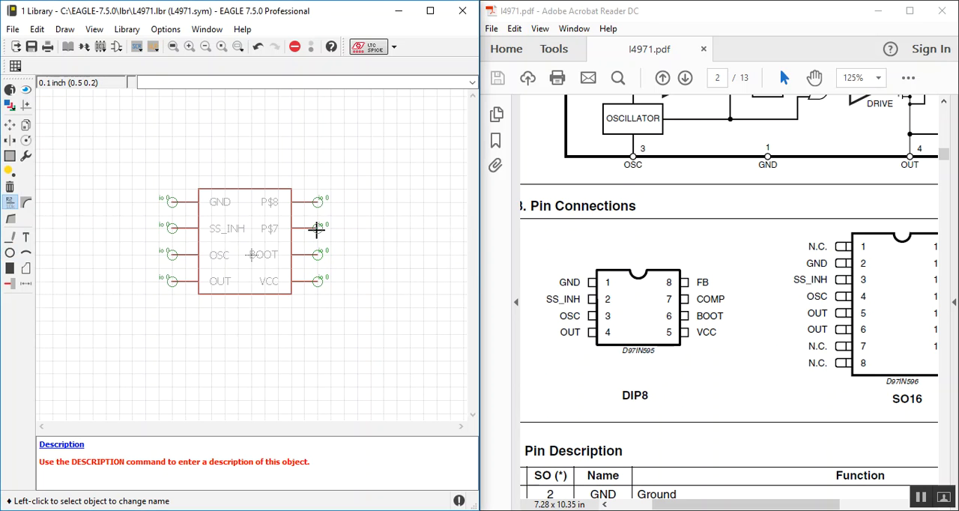
left_click(318, 228)
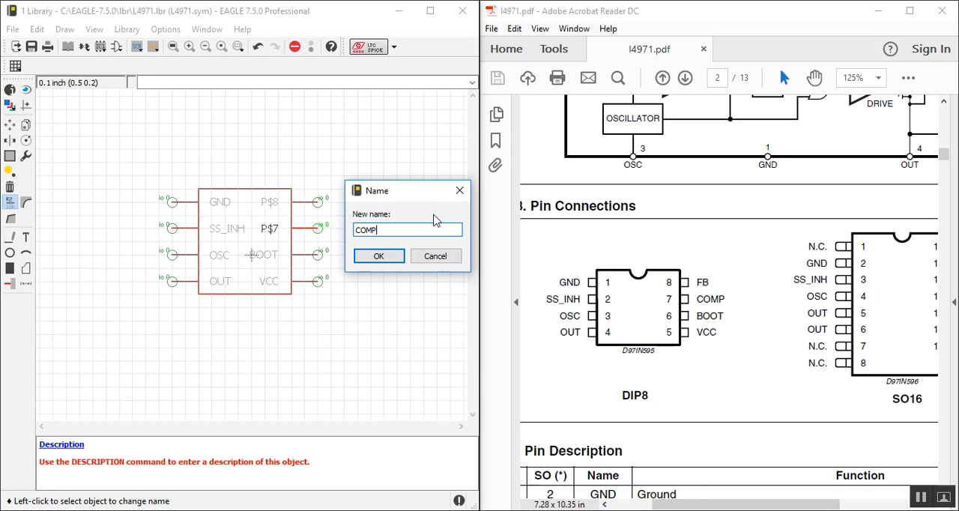
key("Return")
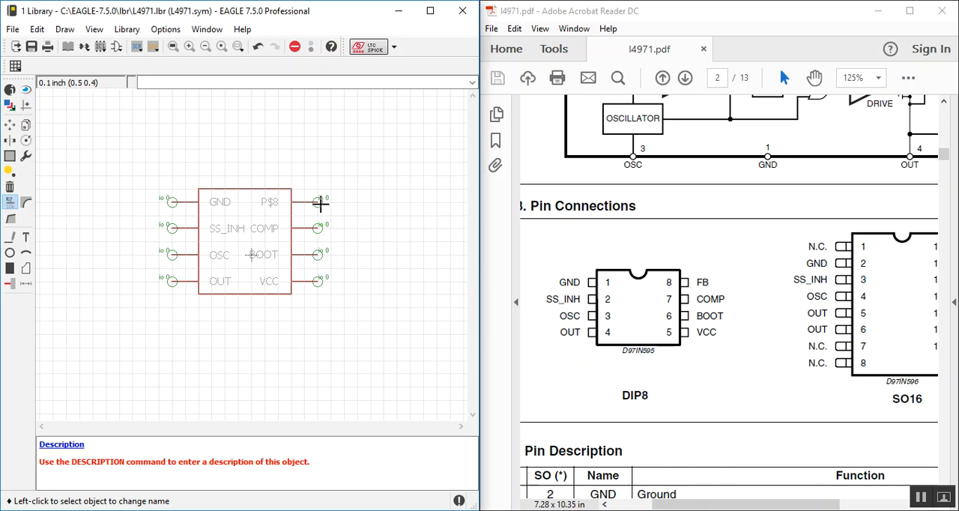
left_click(320, 203)
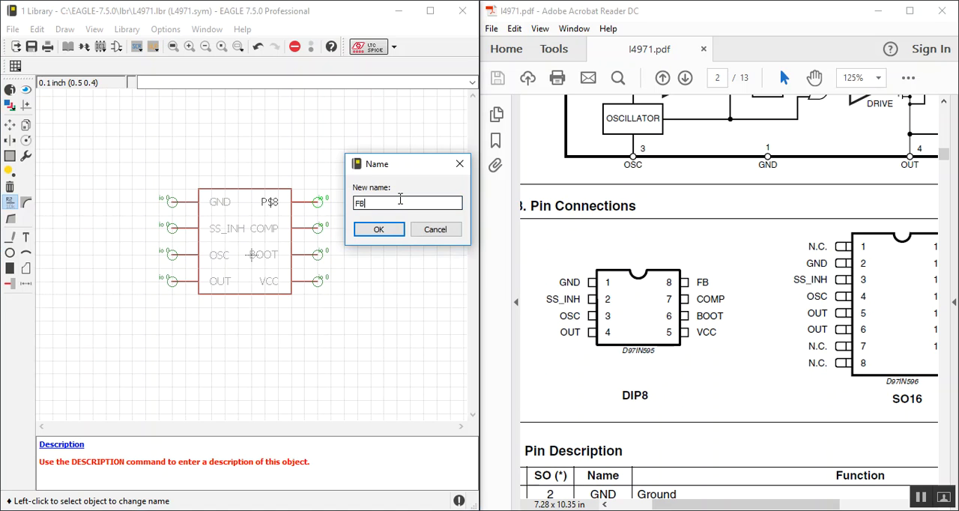
type("FB")
key("Return")
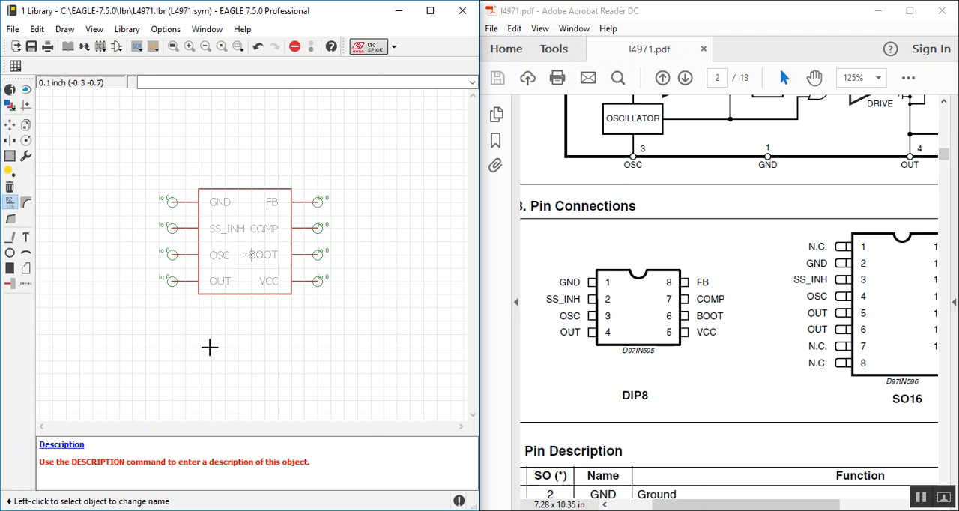
Step: Try setting the GND pin's Visible property to pad
right_click(174, 202)
left_click(198, 331)
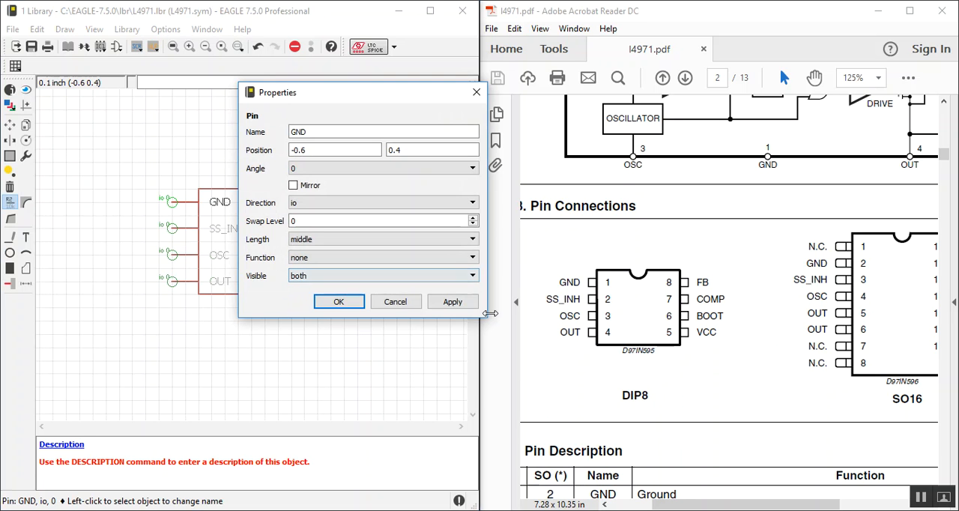
left_click(384, 304)
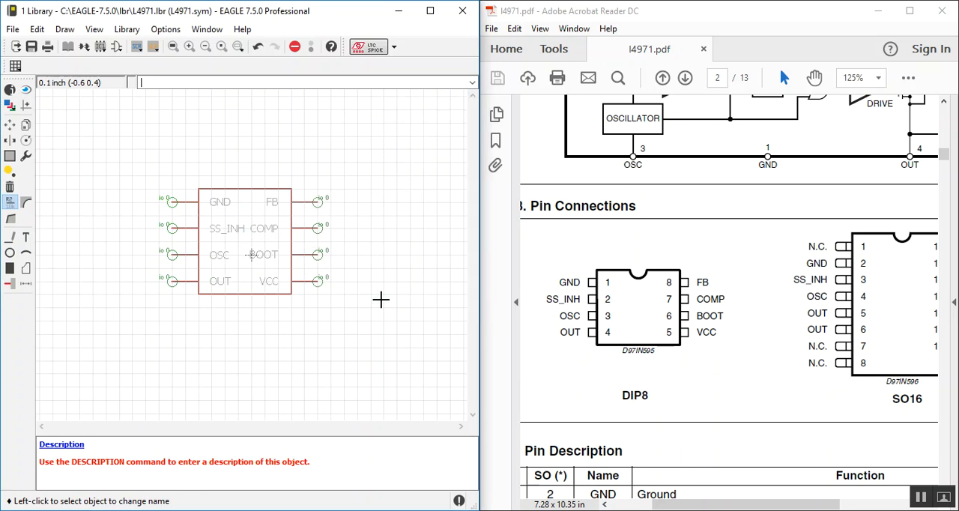
right_click(174, 203)
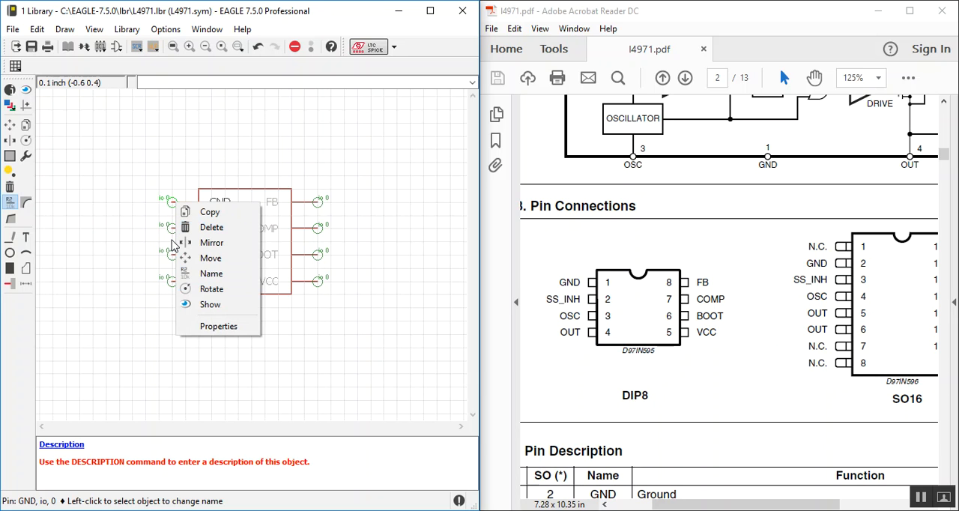
left_click(249, 324)
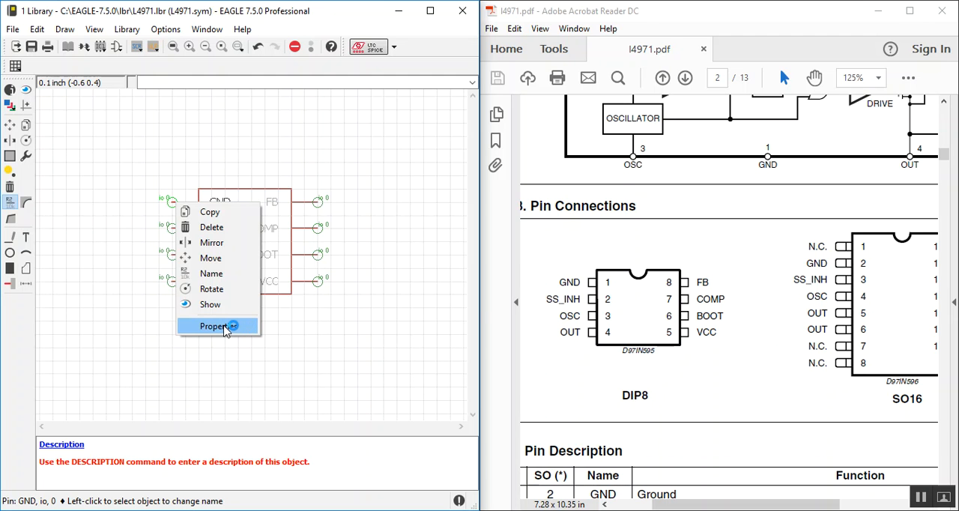
left_click(295, 278)
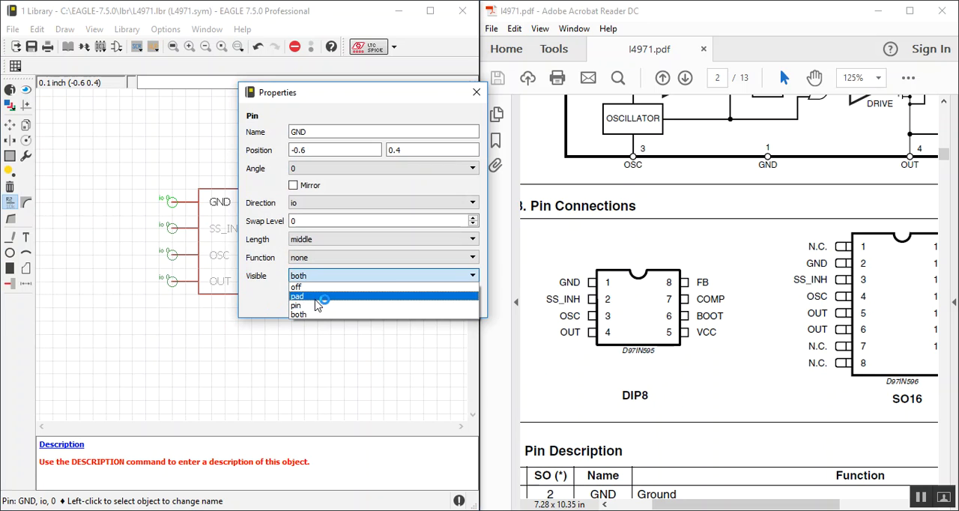
left_click(314, 297)
left_click(337, 302)
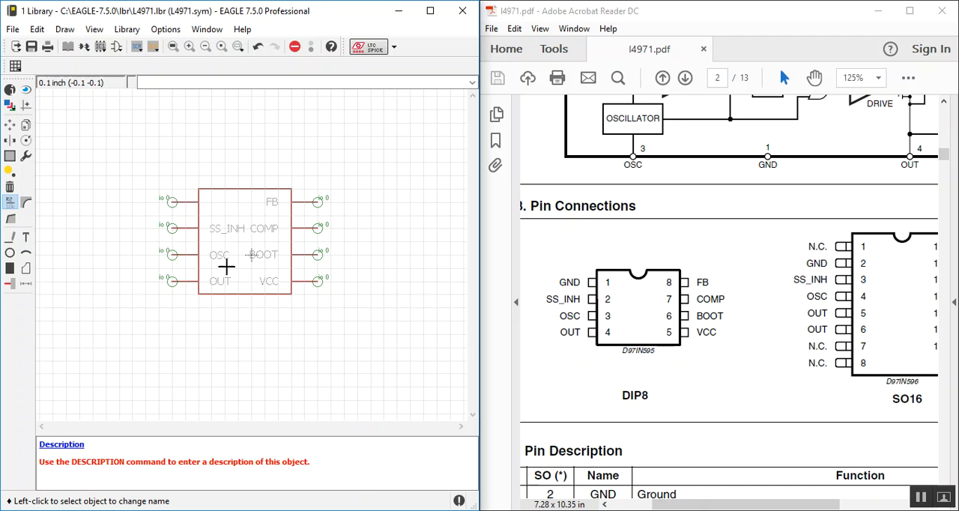
Step: Set the GND pin's Visible property to pin
right_click(180, 203)
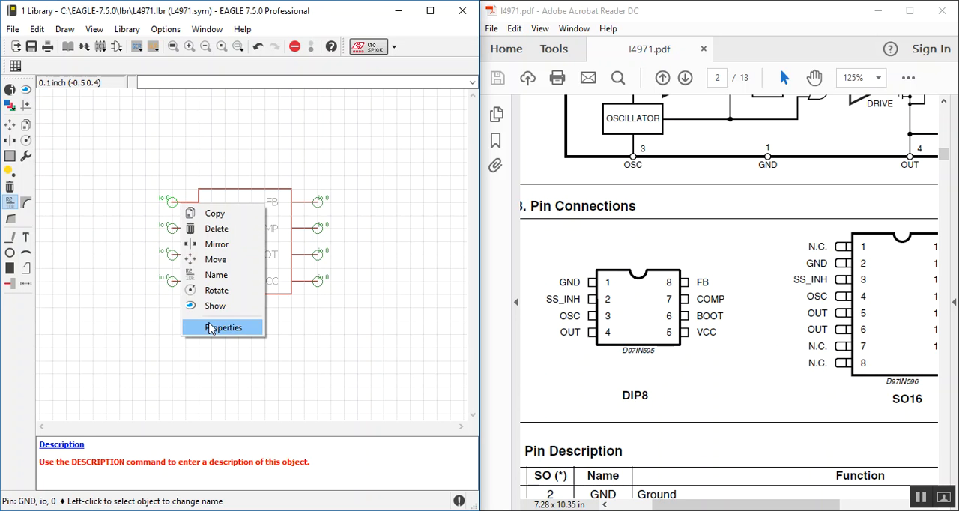
left_click(224, 325)
left_click(278, 277)
left_click(278, 305)
left_click(306, 308)
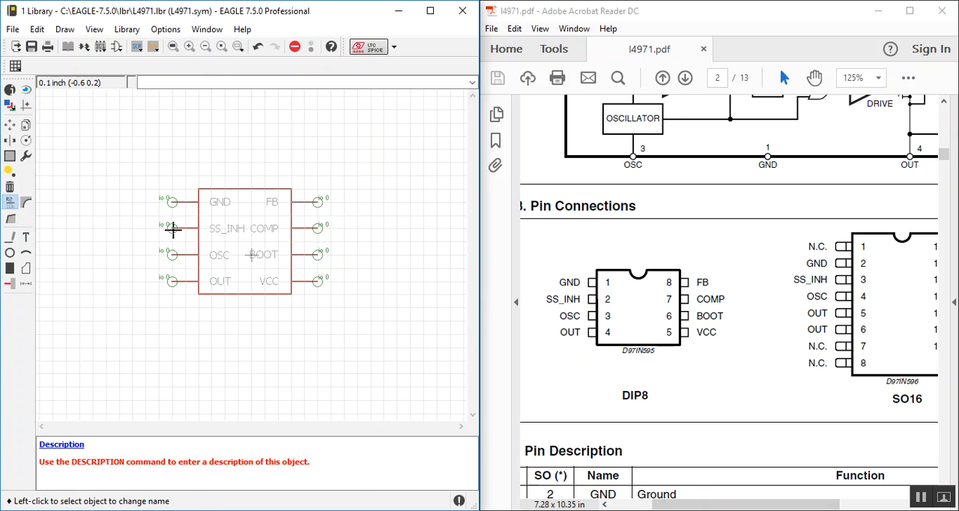
Step: Set the SS_INH pin's Visible property to pin
right_click(174, 230)
left_click(216, 355)
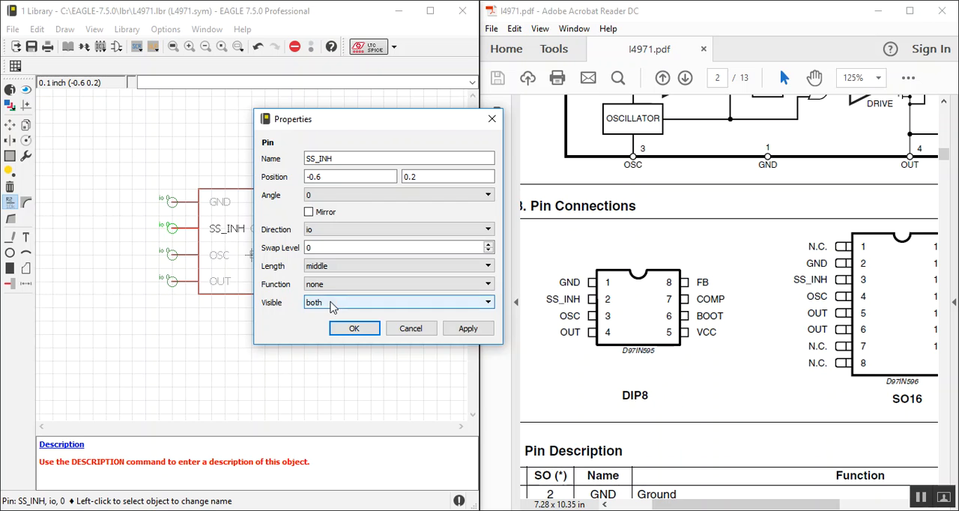
left_click(332, 303)
left_click(323, 333)
left_click(353, 329)
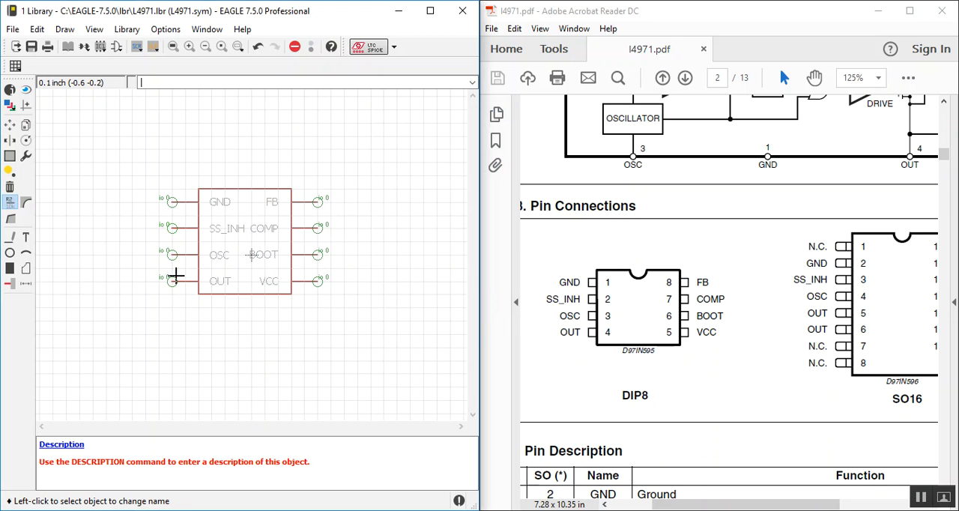
Step: Set the OSC pin's Visible property to pin
right_click(171, 255)
left_click(201, 380)
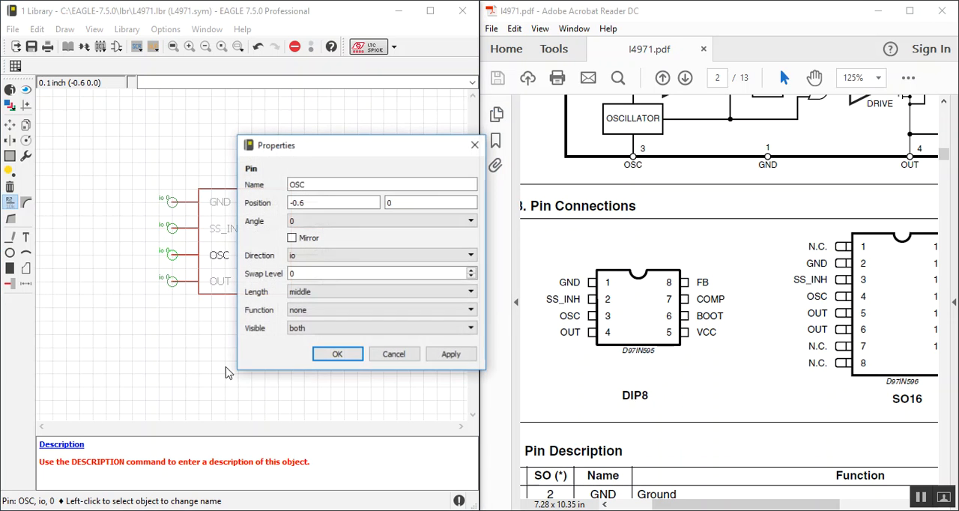
left_click(353, 329)
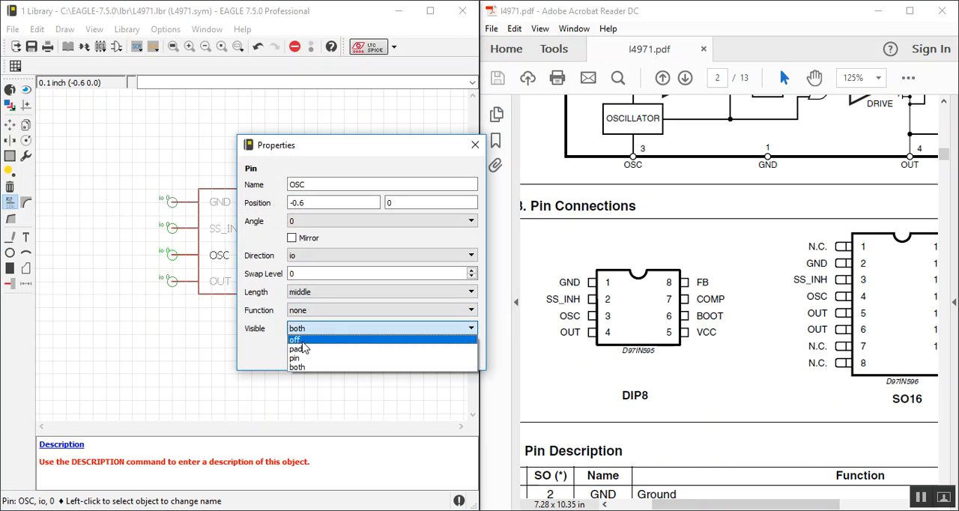
left_click(324, 356)
left_click(324, 355)
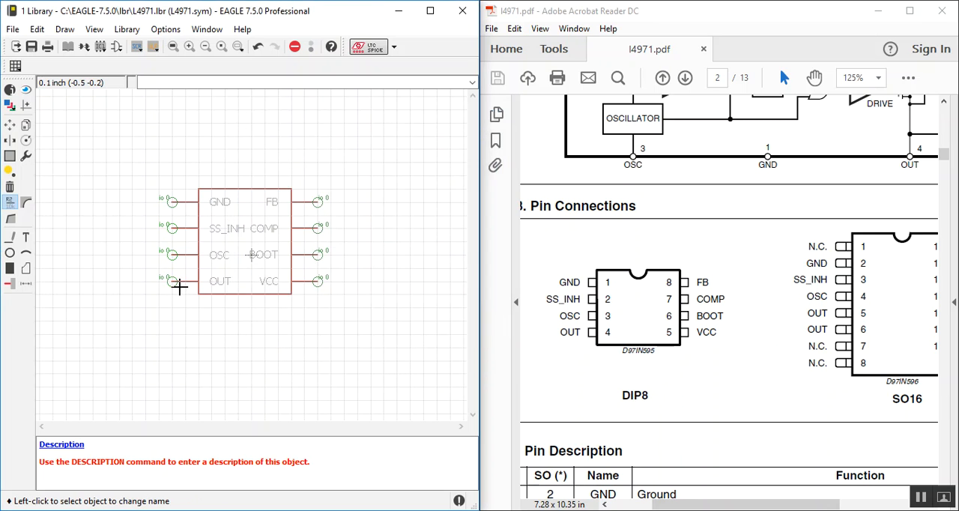
Step: Set the OUT pin's Visible property to pin
right_click(179, 283)
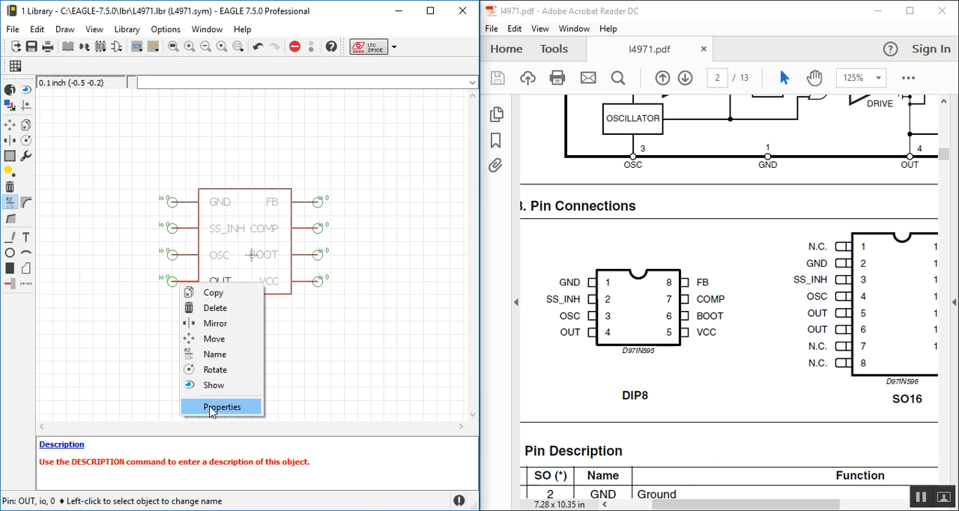
left_click(214, 407)
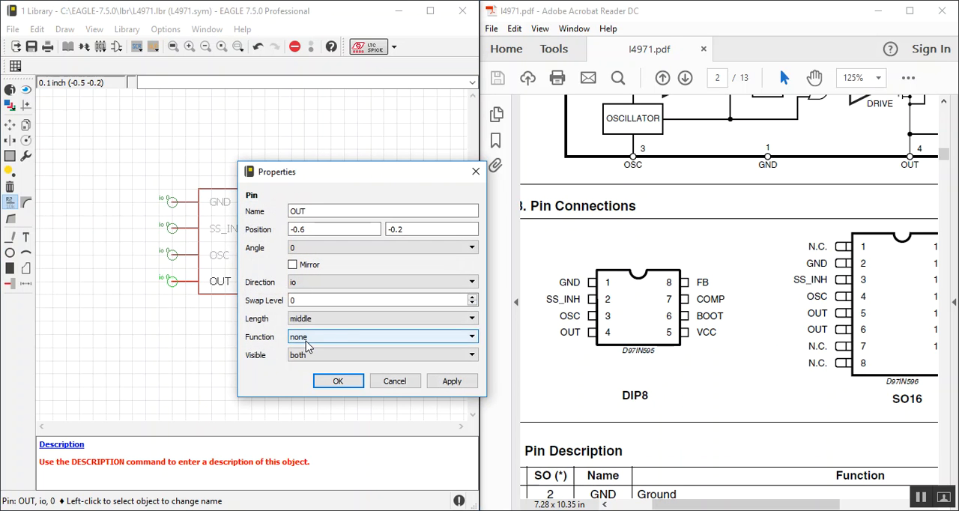
left_click(327, 356)
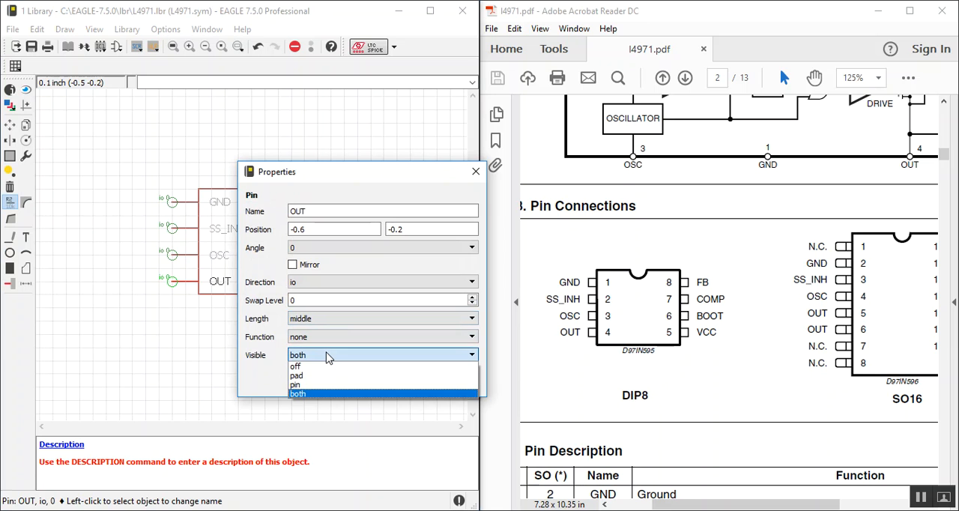
left_click(303, 385)
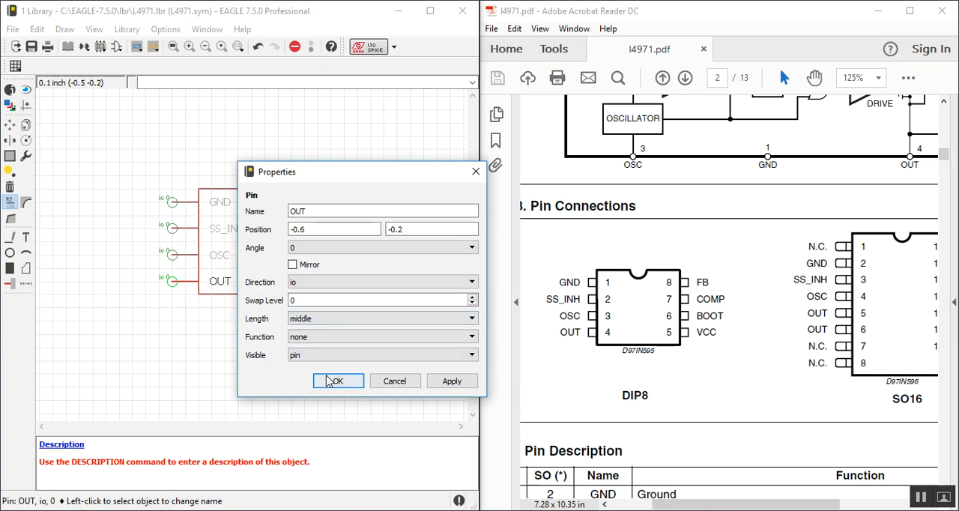
left_click(337, 380)
Step: Set the VCC pin's Visible property to pin
right_click(311, 284)
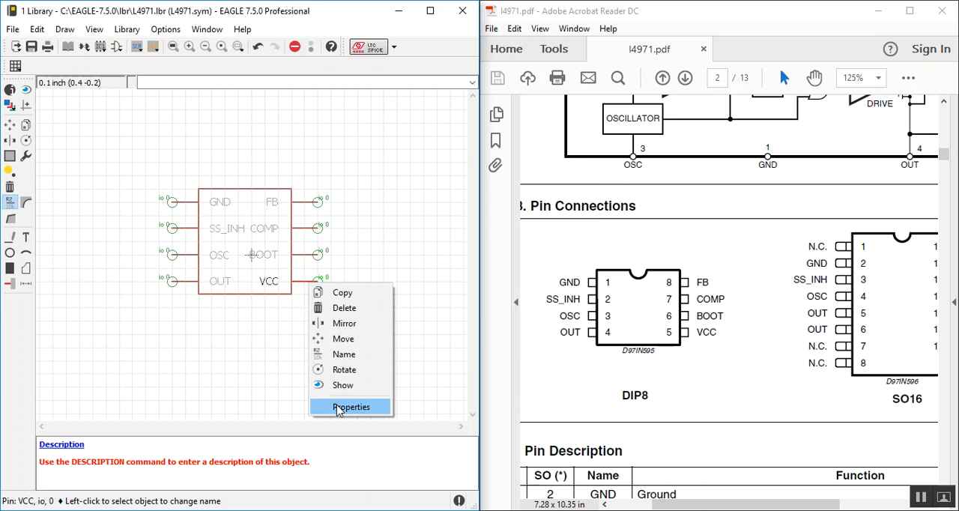
left_click(336, 407)
left_click(416, 355)
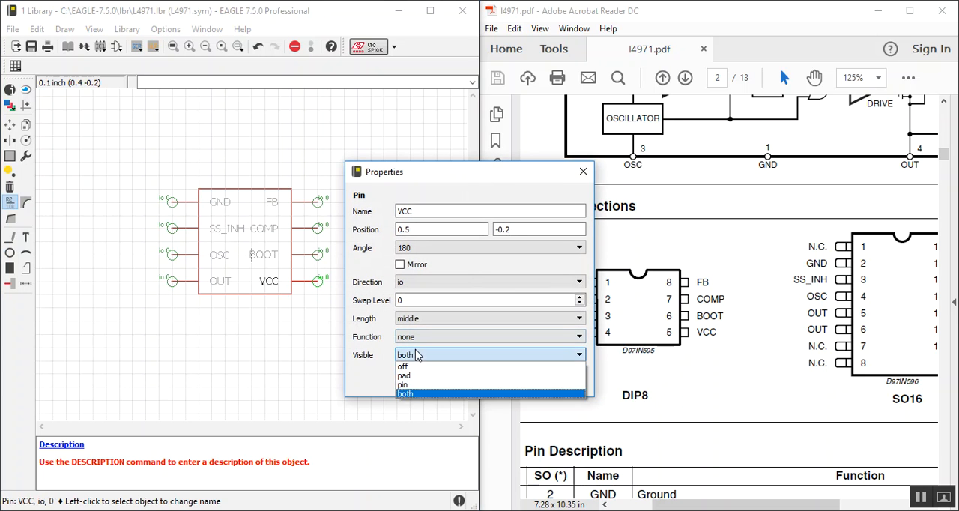
left_click(406, 393)
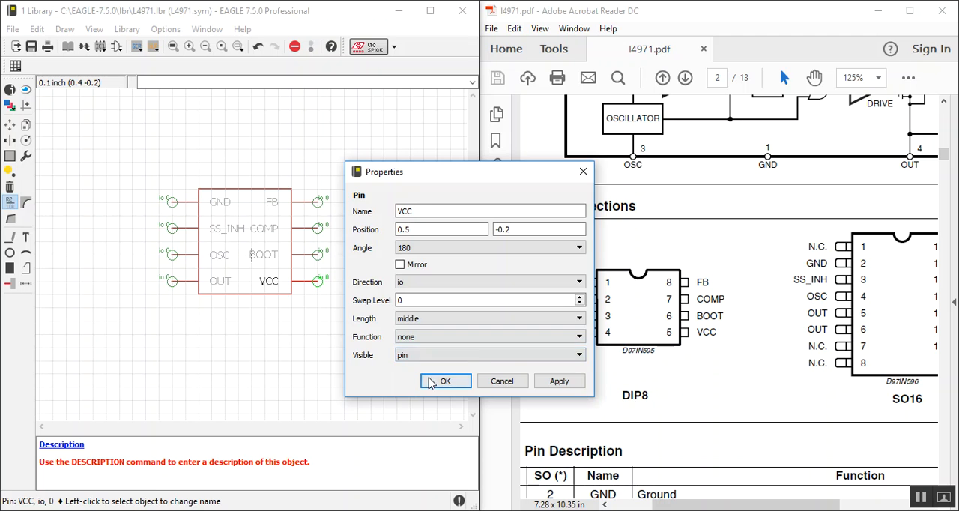
left_click(441, 382)
Step: Set the BOOT pin's Visible property to pin
right_click(318, 255)
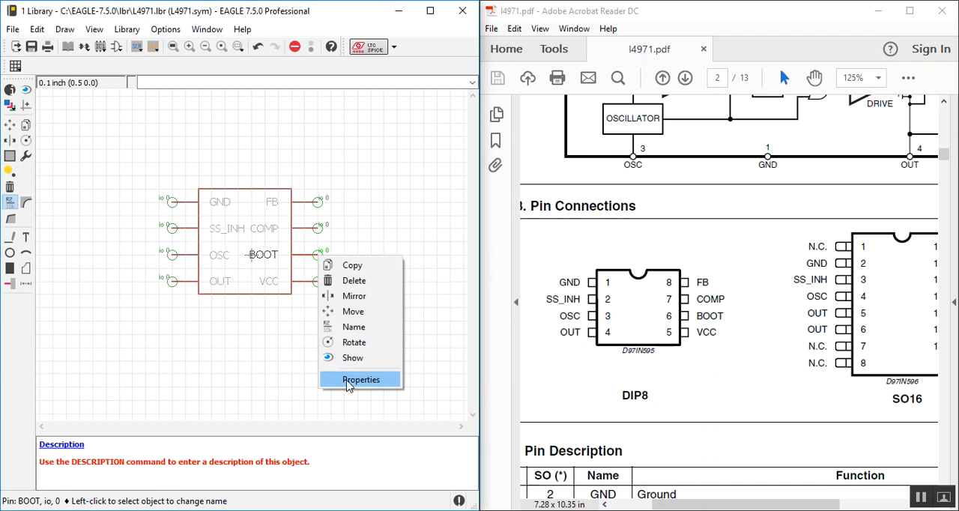
left_click(337, 380)
left_click(419, 331)
left_click(412, 360)
left_click(443, 356)
Step: Set the COMP pin's Visible property to pin
right_click(317, 228)
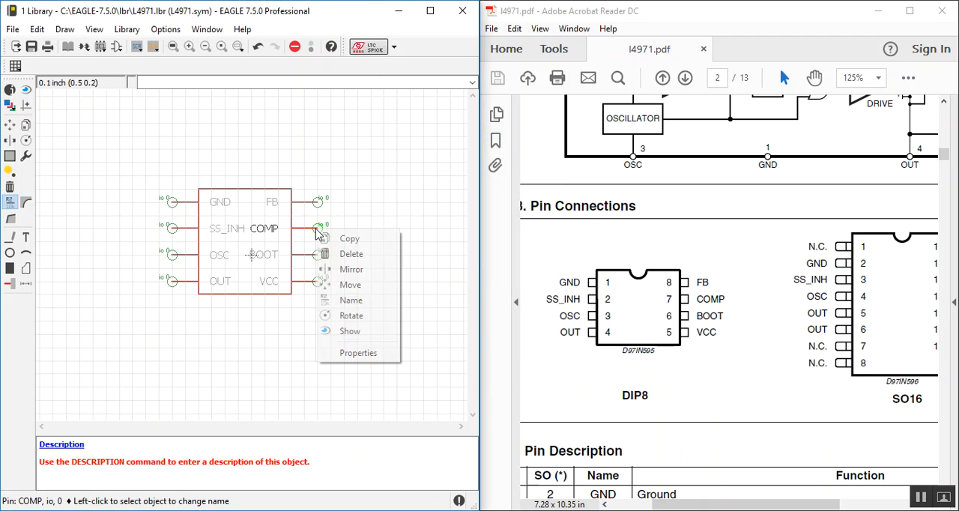
left_click(354, 353)
left_click(419, 303)
left_click(406, 332)
left_click(439, 329)
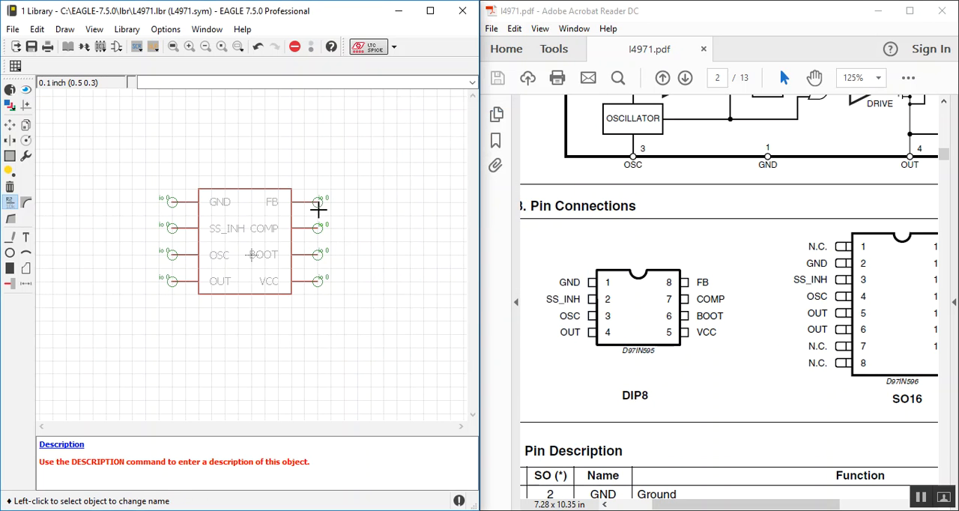
Step: Set the FB pin's Visible property to pin
right_click(319, 209)
left_click(352, 331)
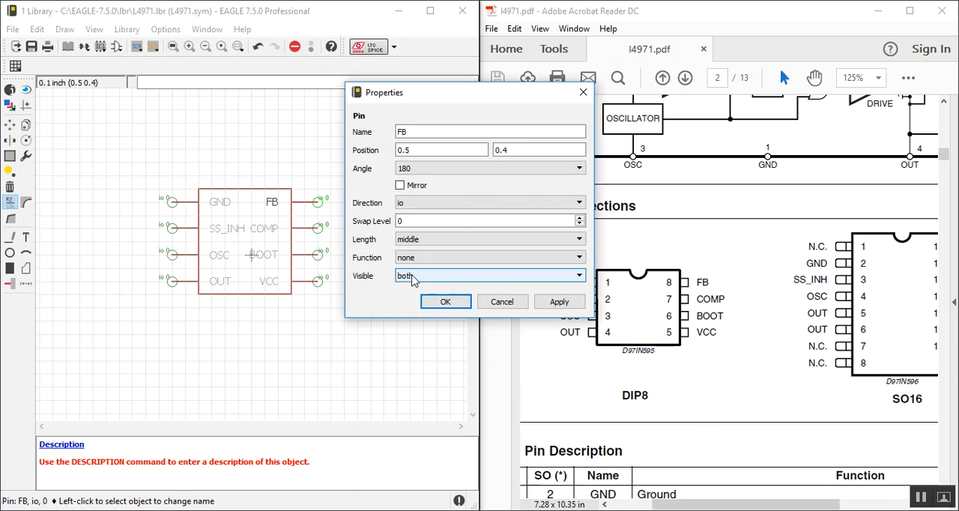
left_click(411, 276)
left_click(407, 307)
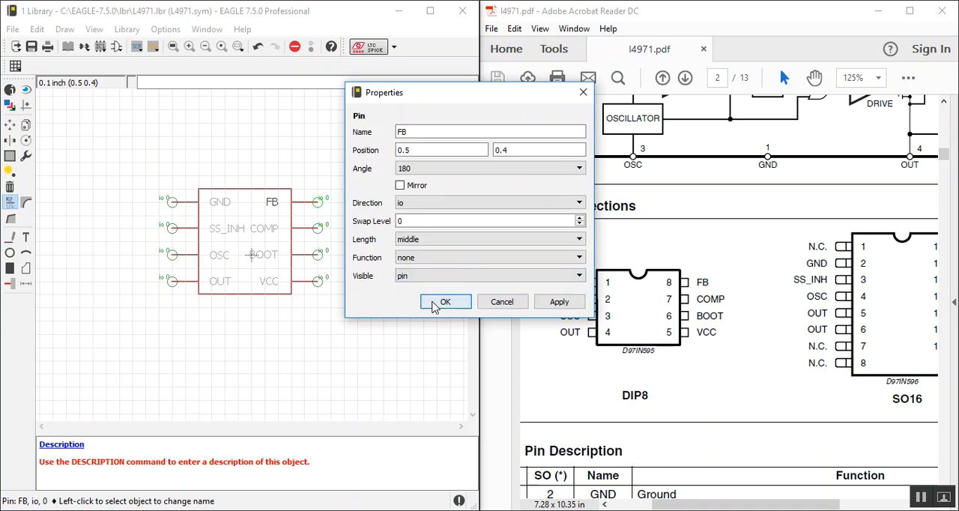
left_click(436, 301)
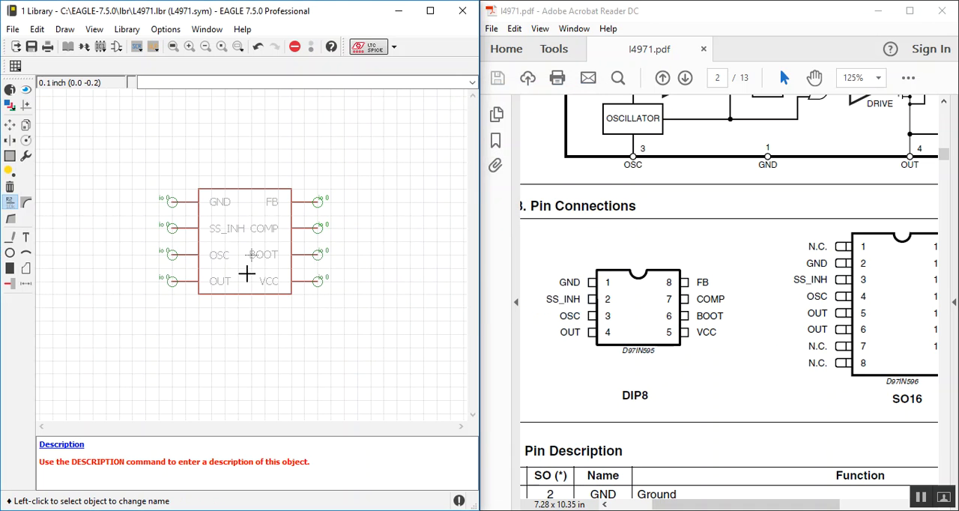
left_click(26, 252)
left_click(232, 187)
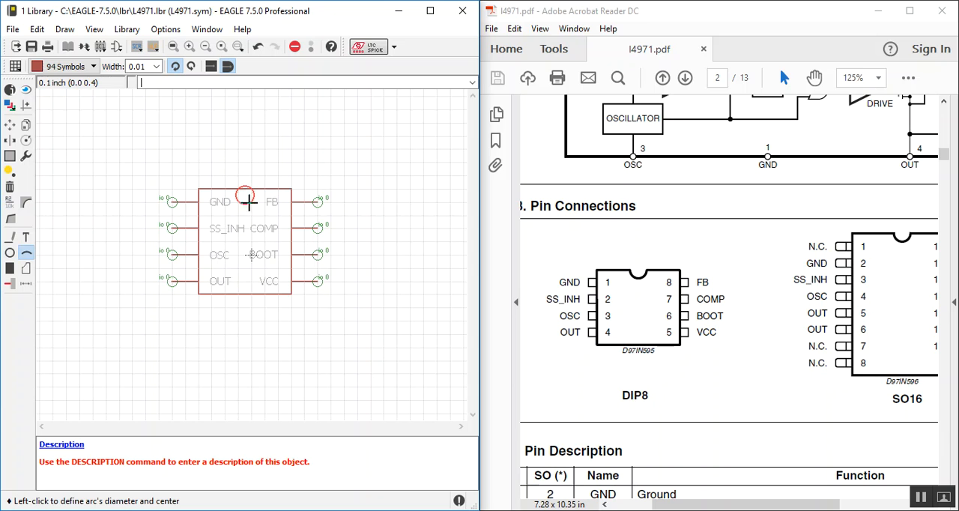
key("Escape")
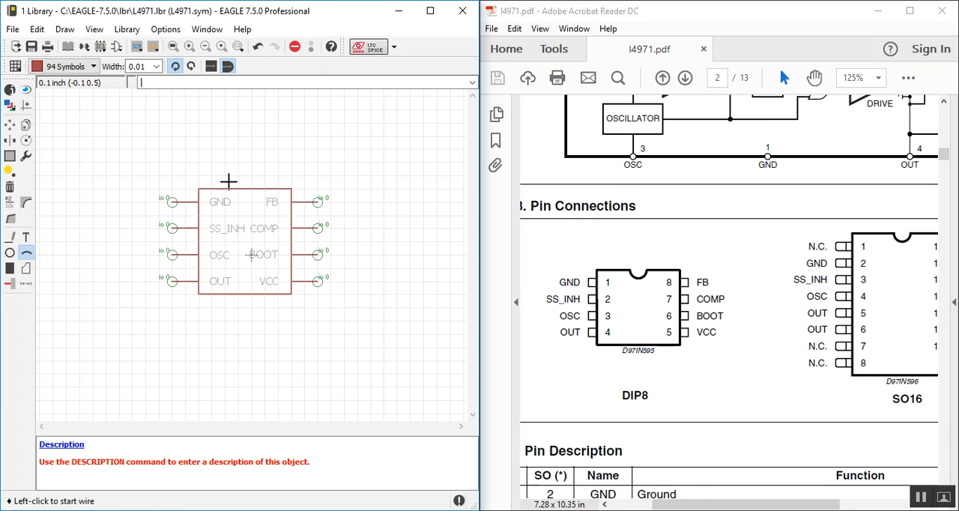
Step: Draw a small rectangular notch with lines at the middle of the symbol outline's upper edge and save all files
left_click(10, 236)
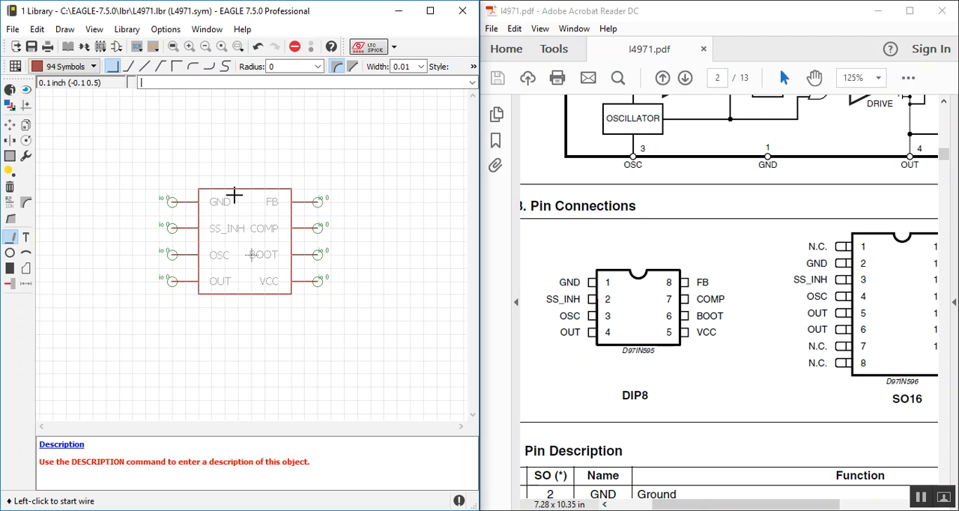
left_click(237, 189)
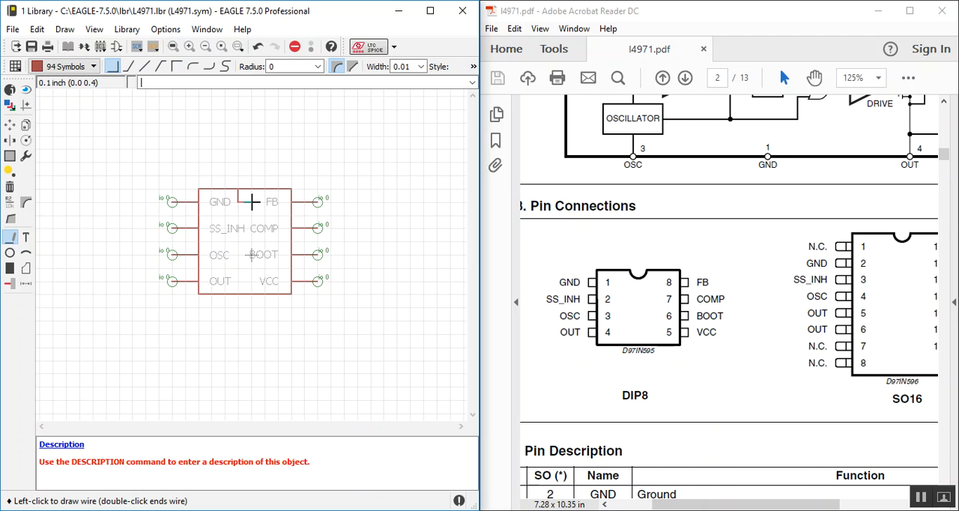
left_click(250, 188)
key("Escape")
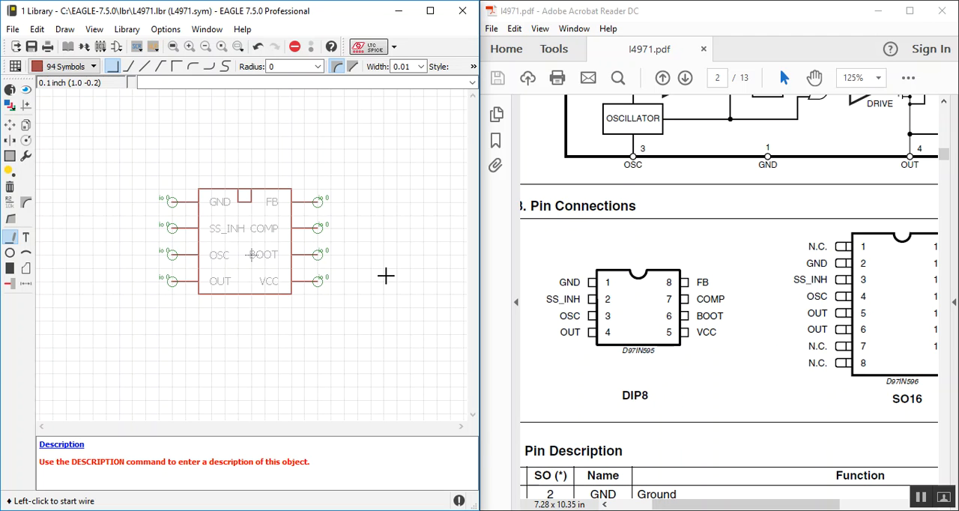
left_click(13, 29)
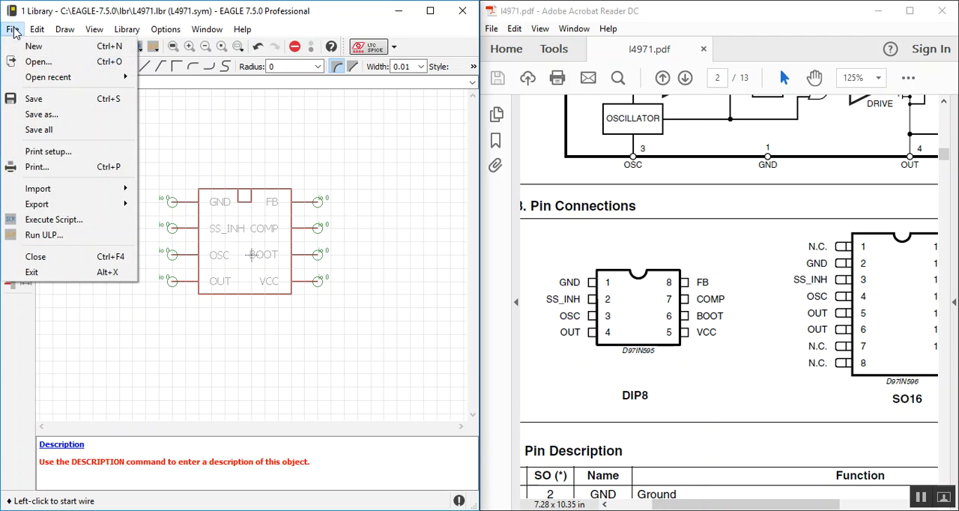
left_click(39, 130)
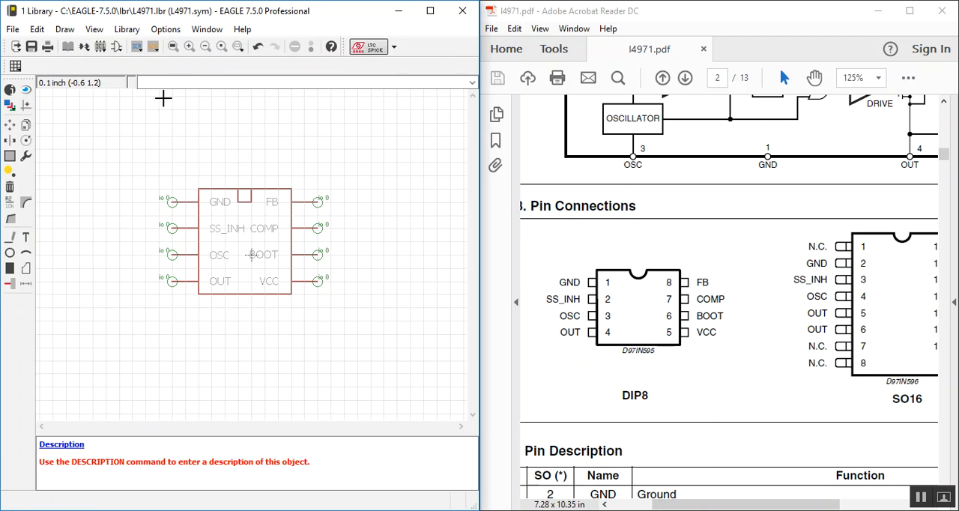
Step: Create a new device named L4971 in the library
left_click(85, 49)
left_click(111, 175)
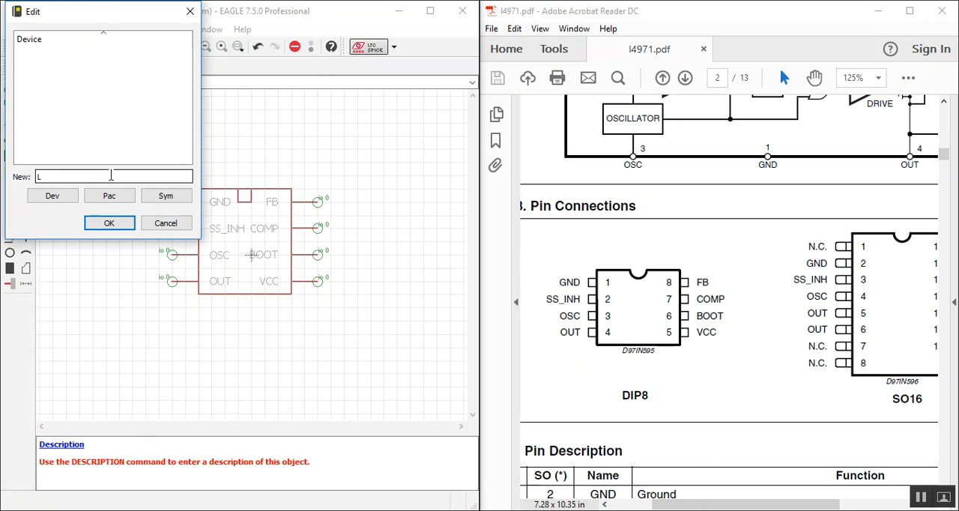
type("L4971")
key("Return")
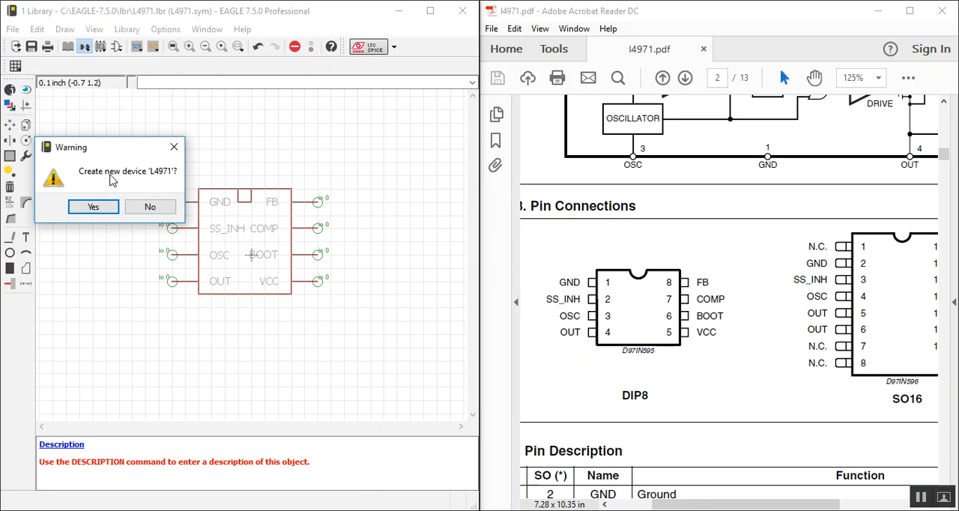
left_click(93, 207)
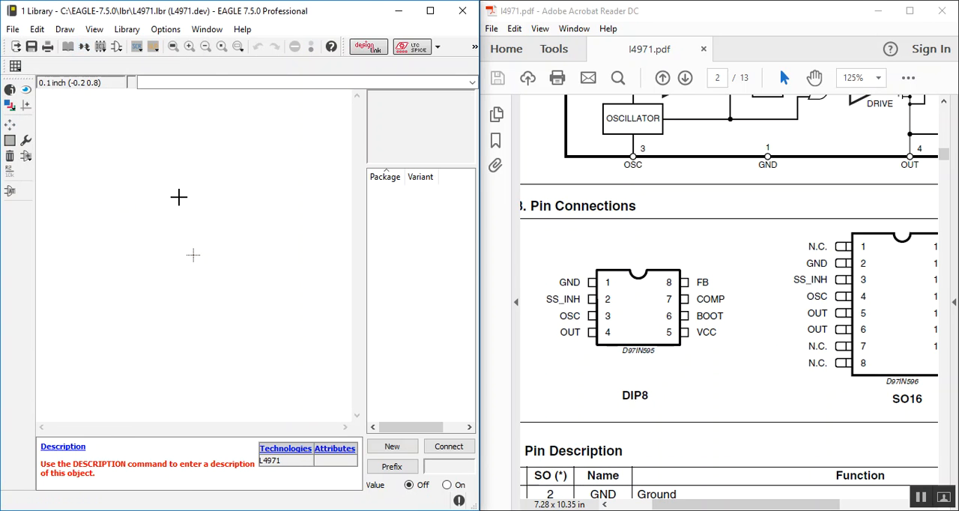
left_click(392, 447)
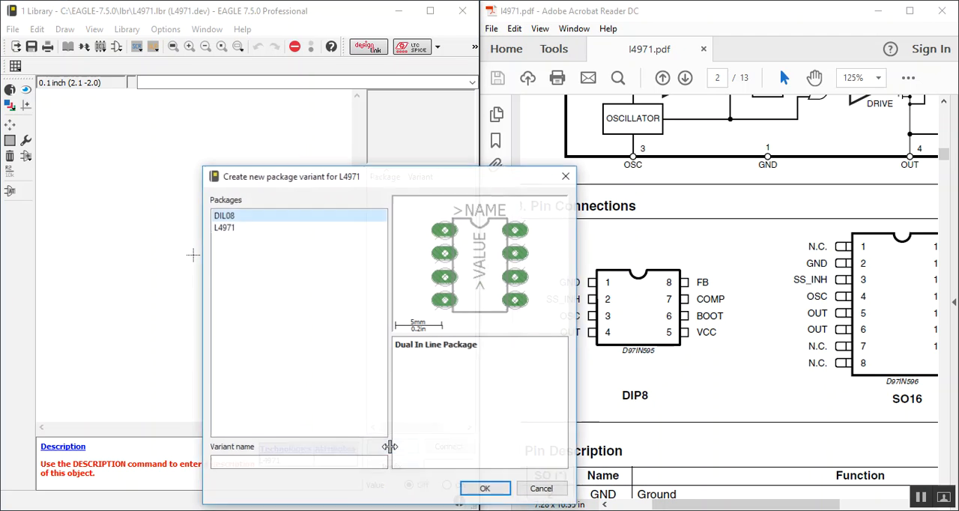
left_click(231, 228)
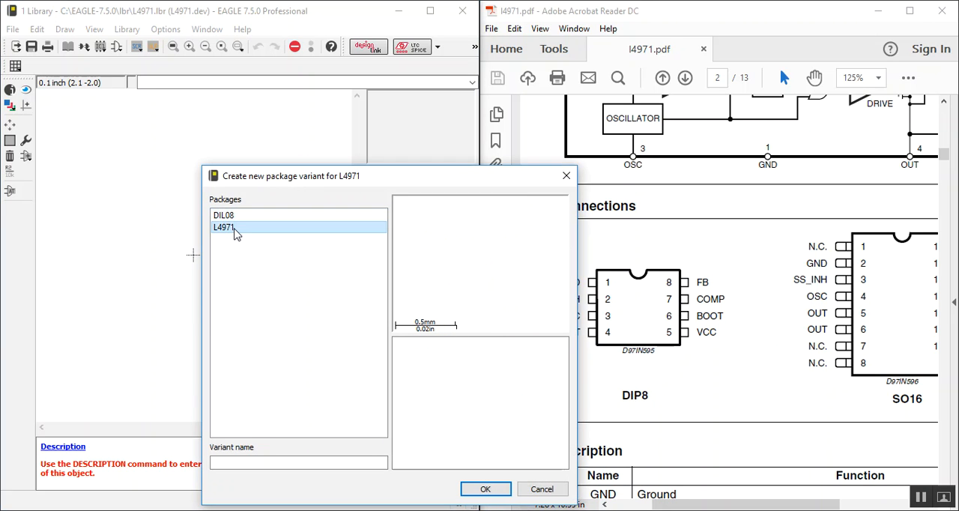
left_click(235, 217)
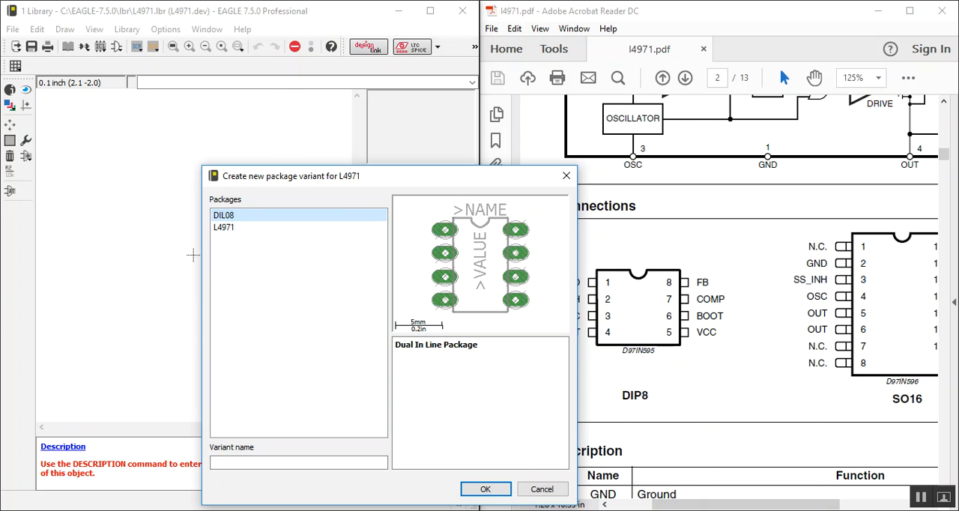
left_click(543, 489)
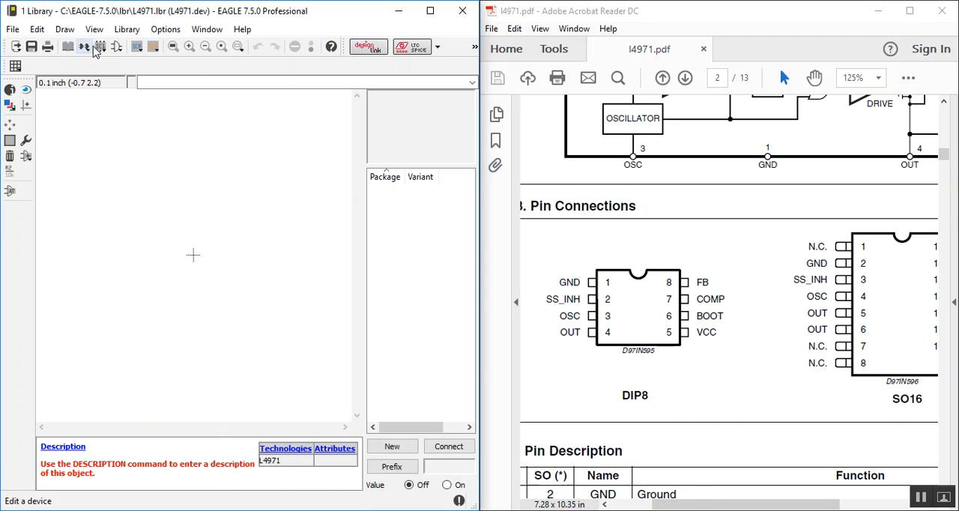
Step: Check the L4971 package drawing and open the DIL08 package for editing
left_click(84, 47)
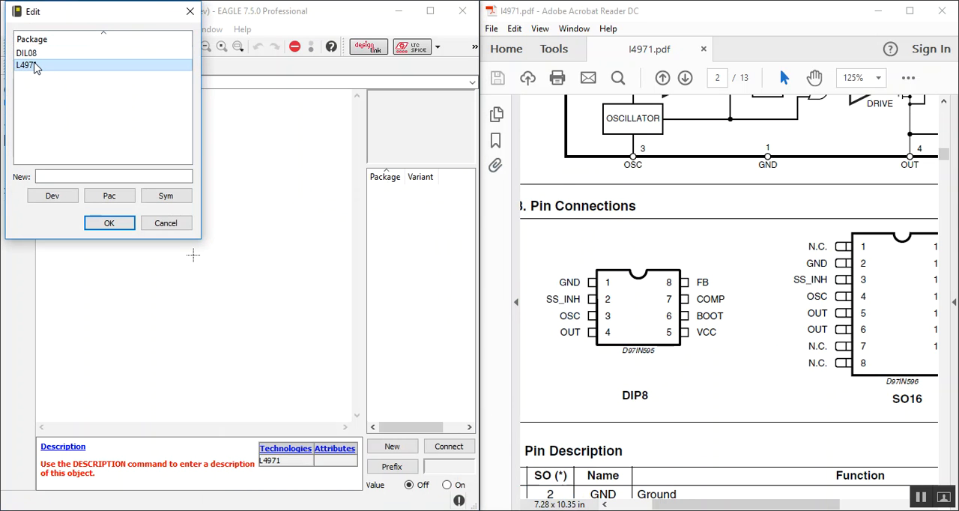
double_click(36, 68)
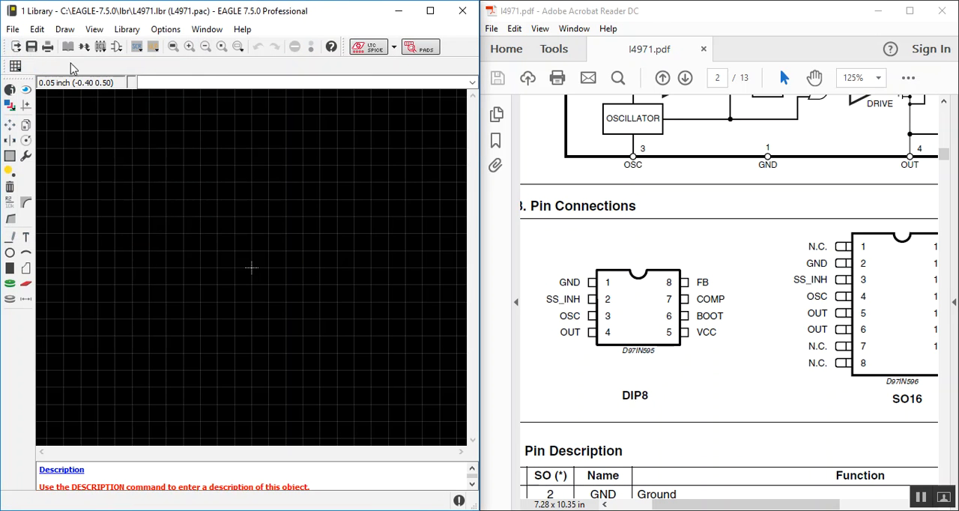
left_click(94, 45)
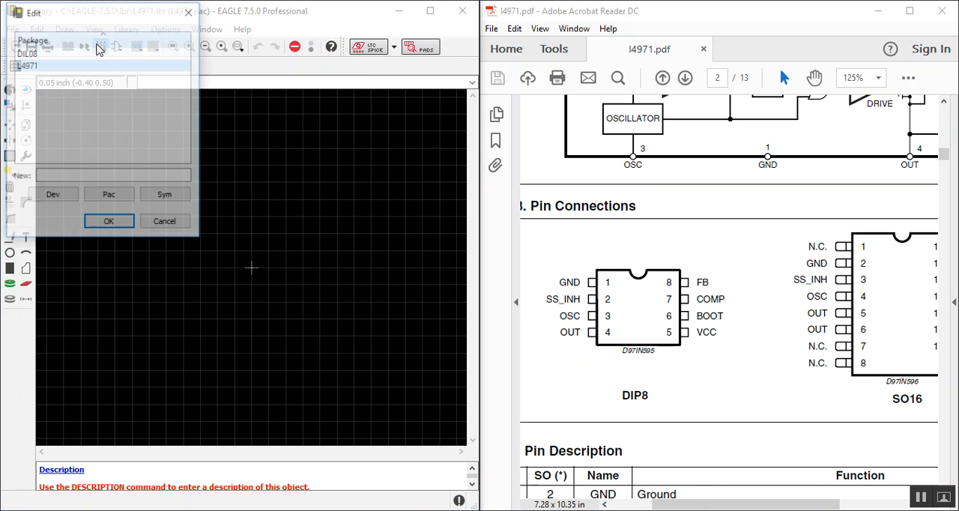
double_click(55, 54)
scroll(295, 203, "down", 2)
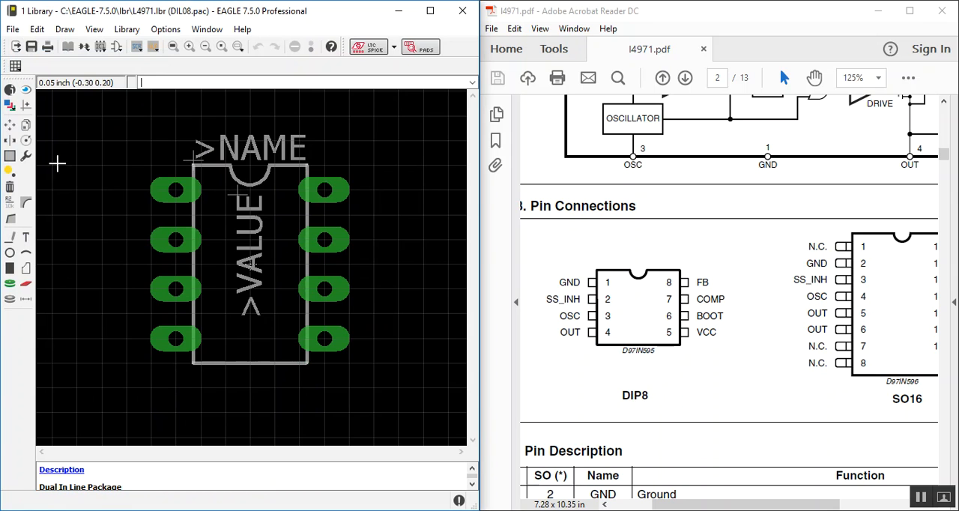
left_click(10, 128)
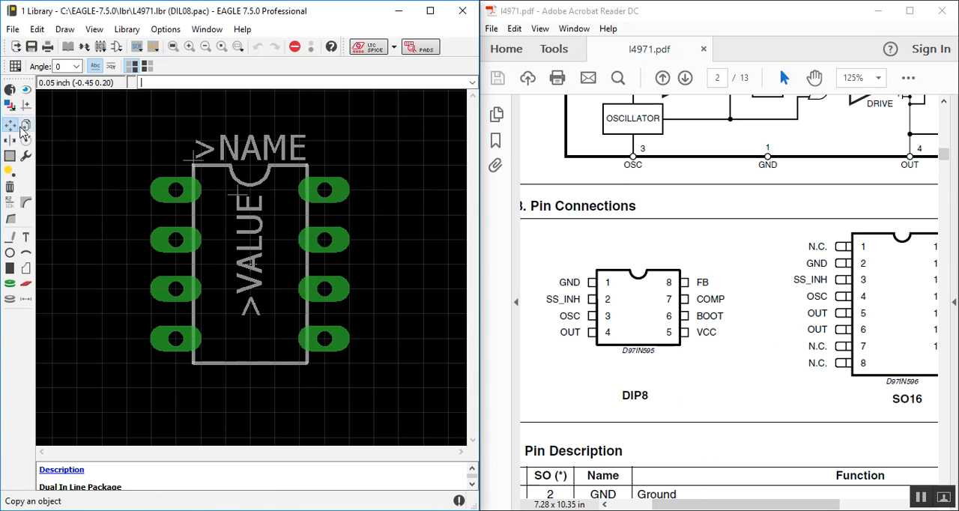
left_click(9, 155)
left_click_drag(110, 113, 386, 413)
key("ctrl+c")
right_click(275, 241)
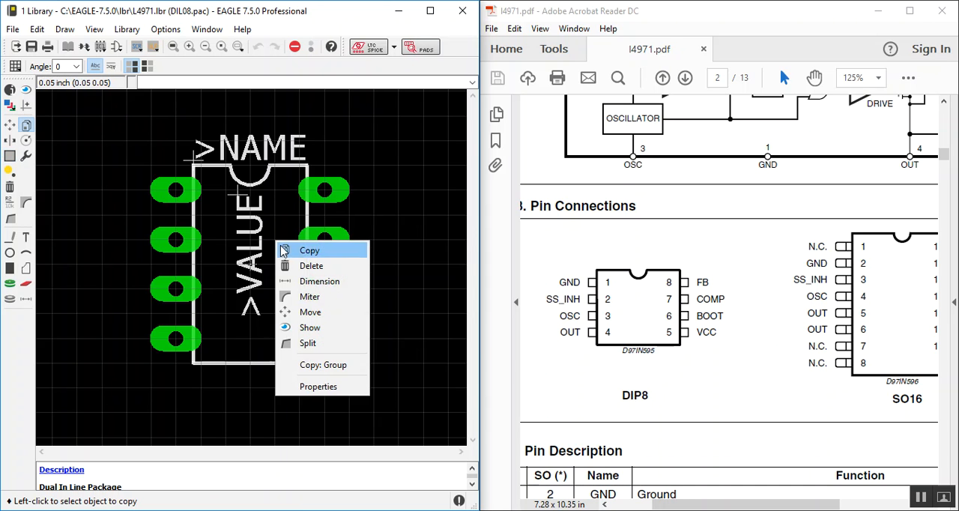
left_click(309, 252)
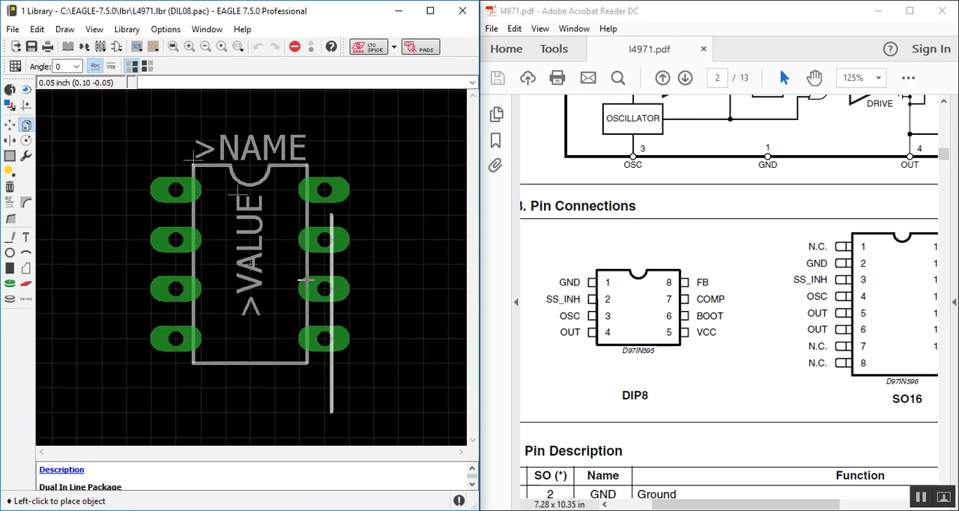
key("Escape")
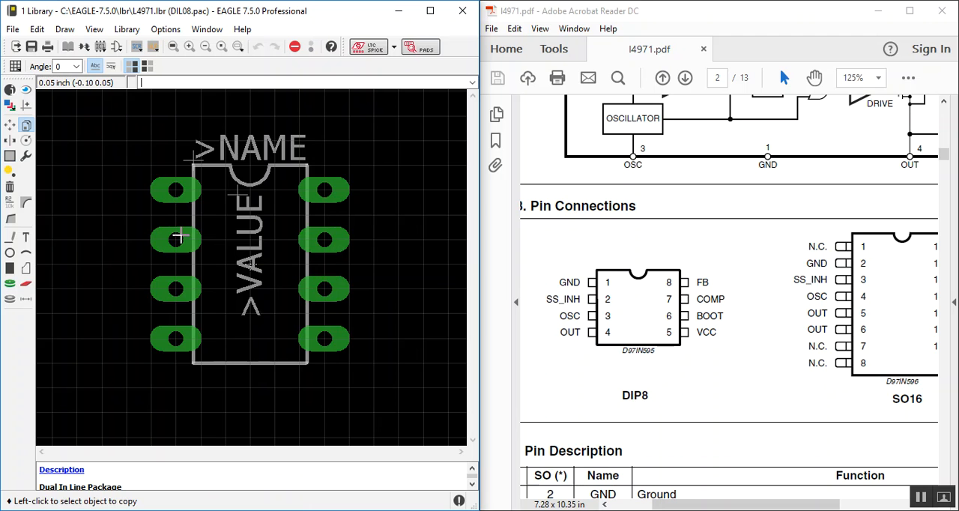
Step: Group the whole DIL08 footprint, including pads, outline and text, and copy the group
left_click(9, 156)
left_click_drag(120, 105, 386, 431)
key("ctrl+c")
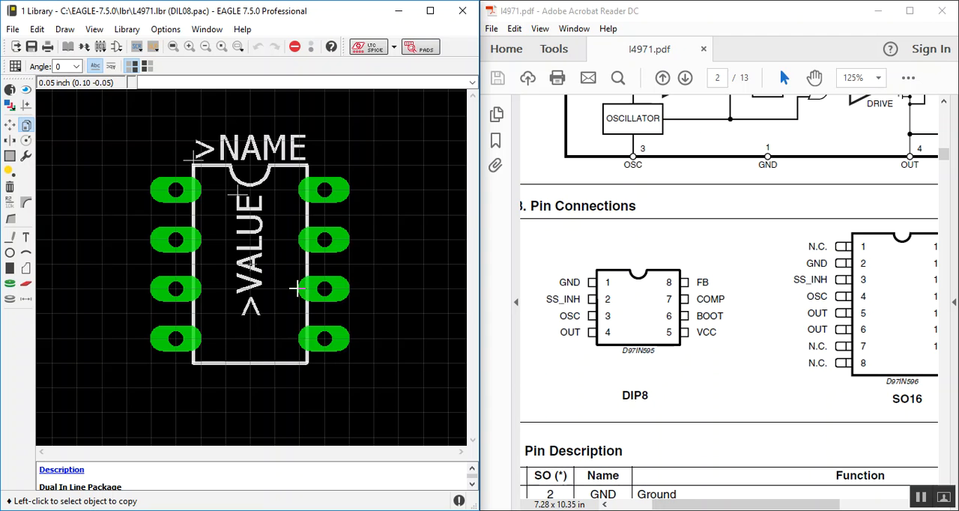
right_click(270, 256)
left_click(307, 378)
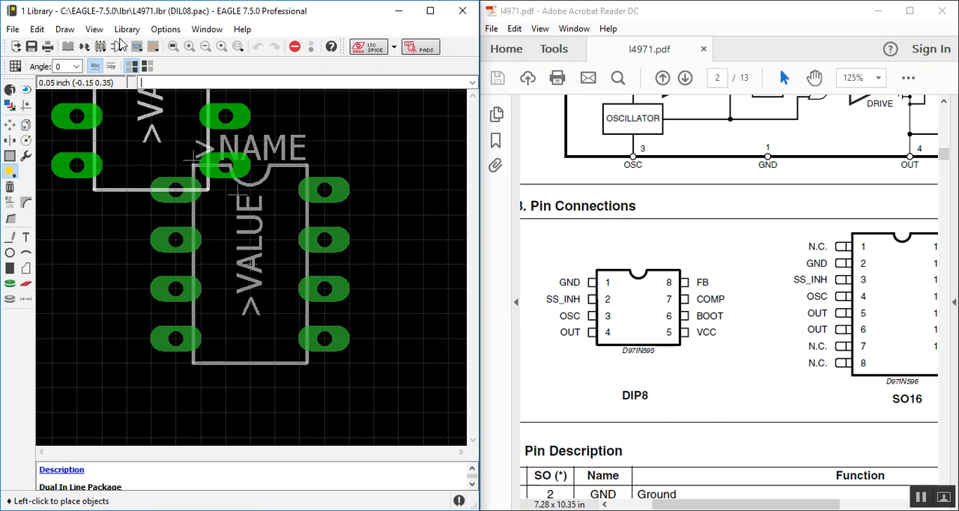
Step: Open the L4971 package and paste the copied DIL08 footprint around the drawing origin
left_click(114, 48)
left_click(57, 65)
left_click(110, 224)
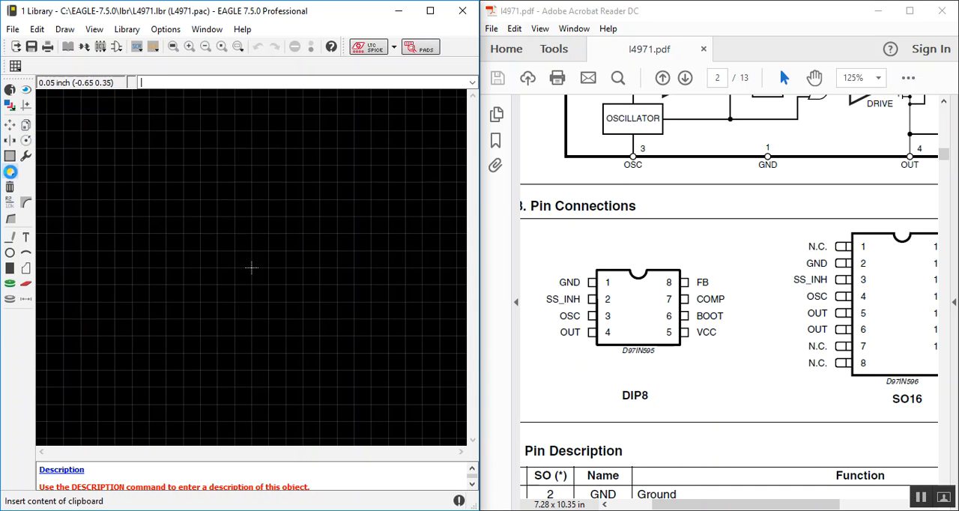
left_click(10, 171)
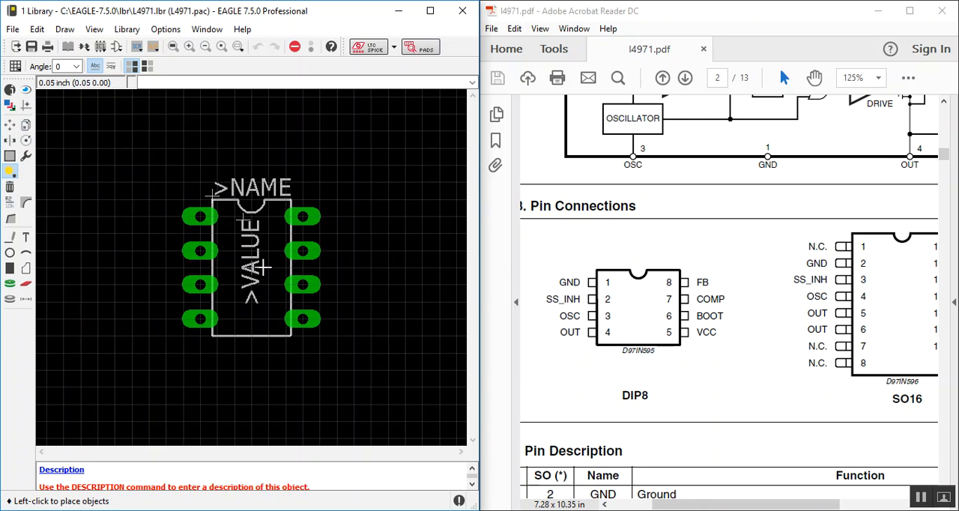
left_click(263, 267)
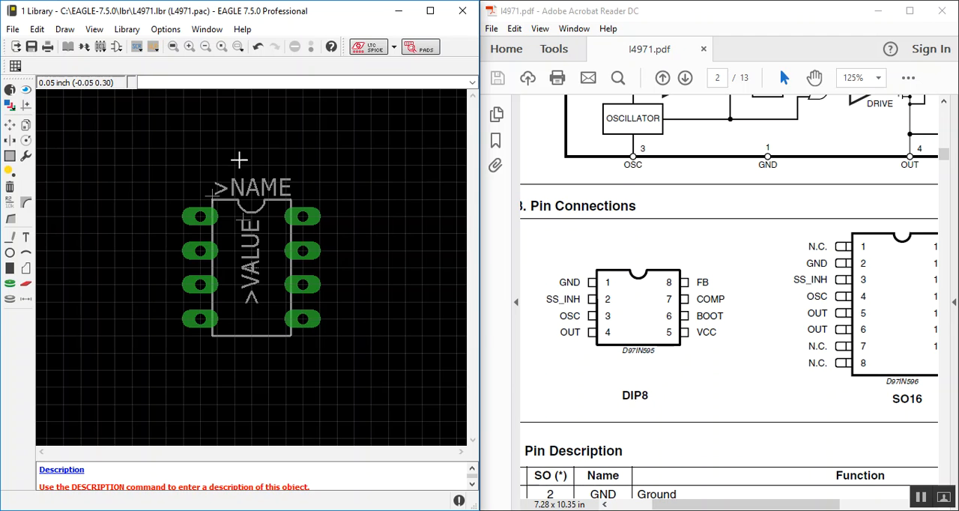
Step: Compare the DIL08 package drawing with the pasted footprint in the L4971 package
left_click(103, 47)
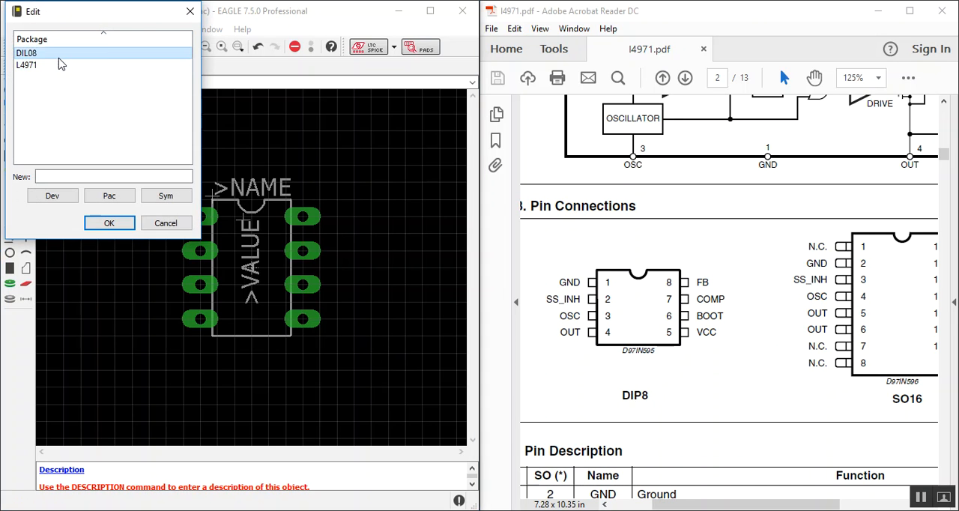
double_click(58, 51)
left_click(102, 46)
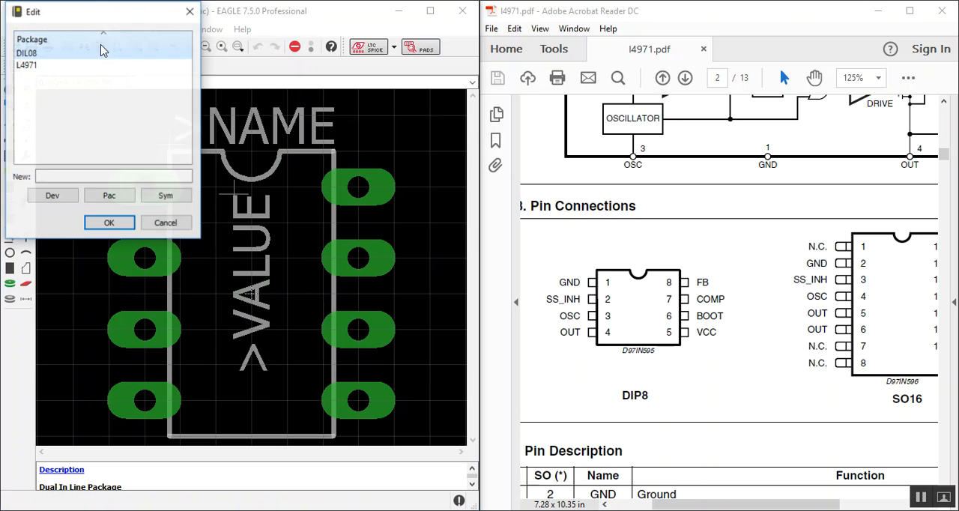
double_click(48, 66)
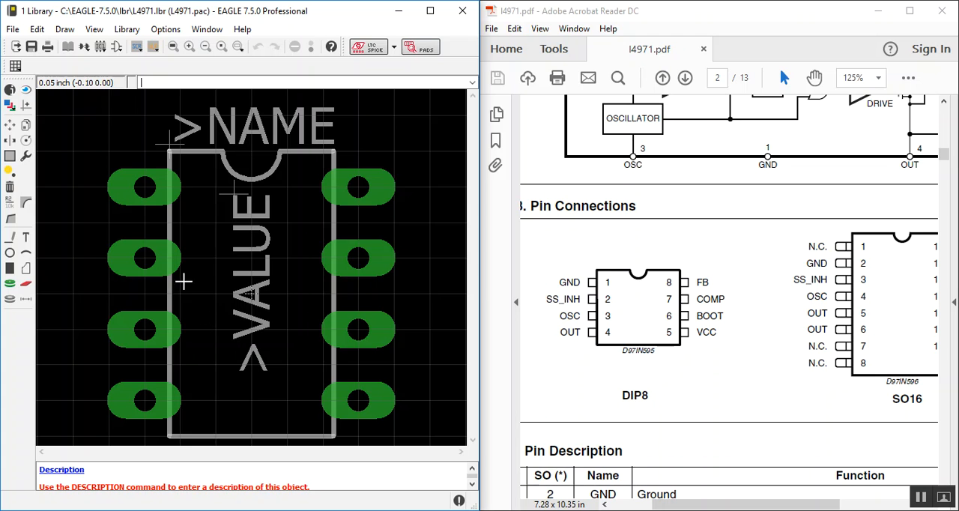
Step: Open the L4971 device and add a package variant using the L4971 package, leaving the variant name empty
left_click(84, 48)
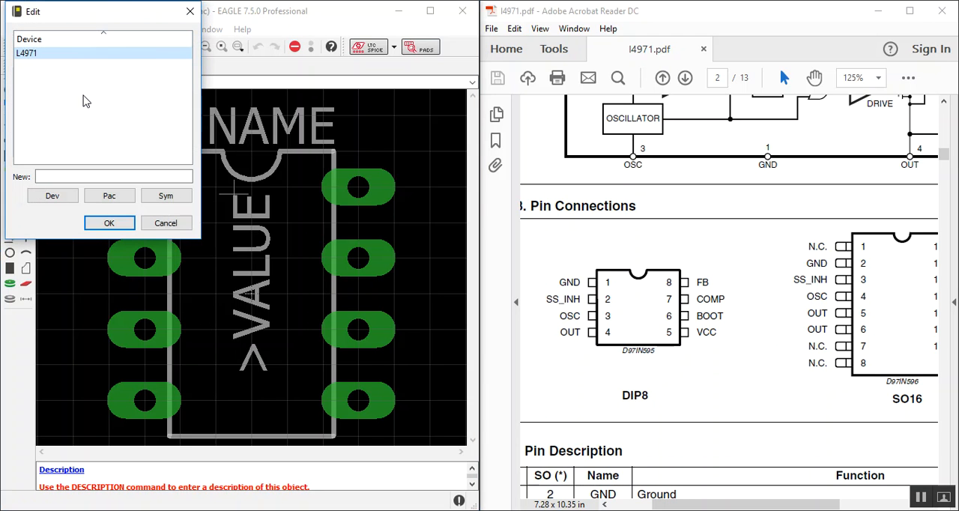
double_click(72, 54)
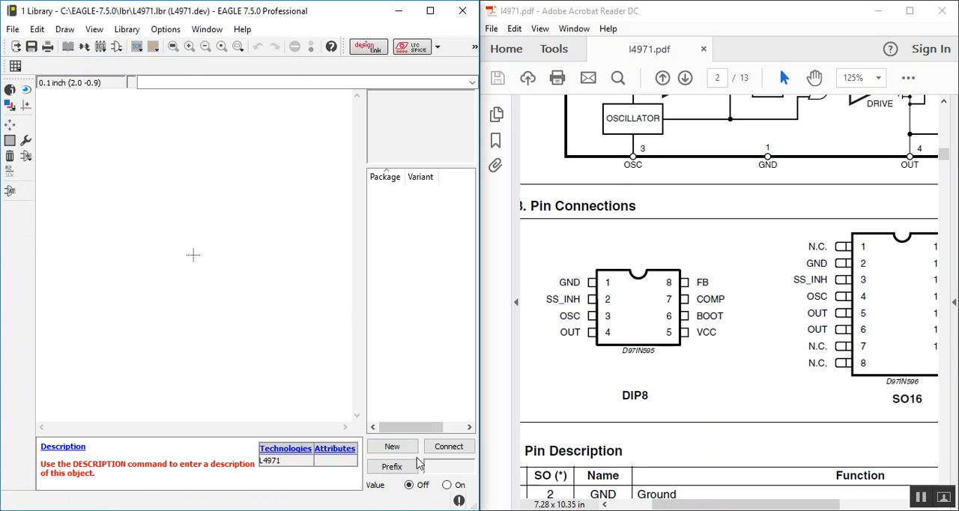
left_click(384, 448)
left_click(232, 227)
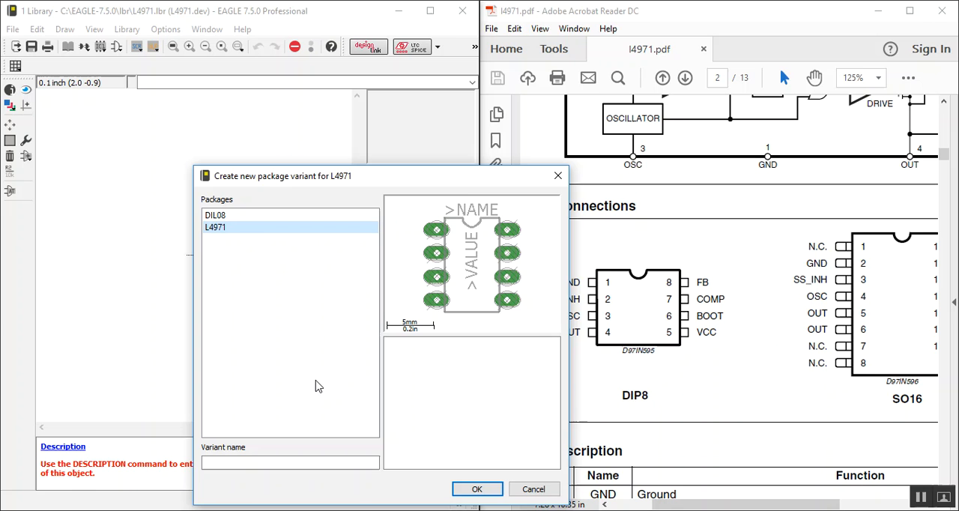
left_click(489, 491)
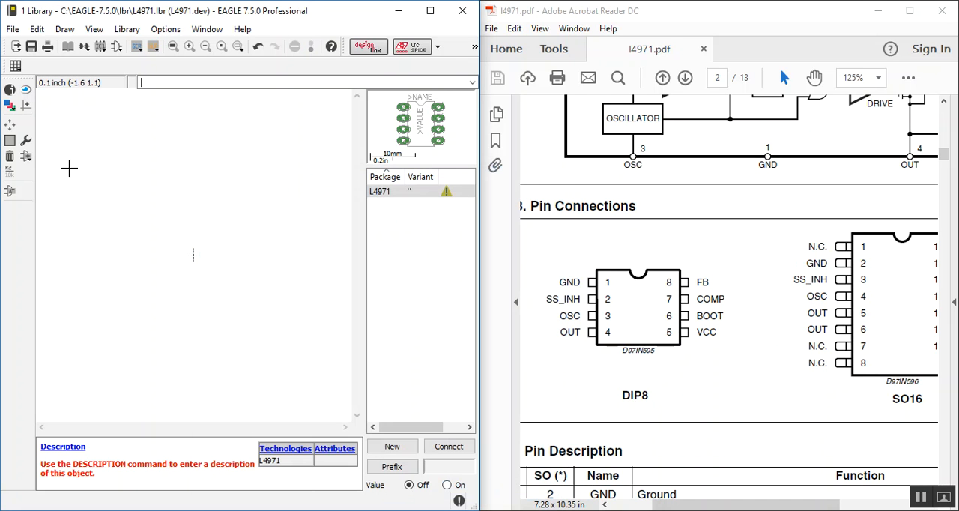
Step: Add the L4971 symbol to the device drawing and place it at (0.0 0.2), just above the origin
left_click(26, 157)
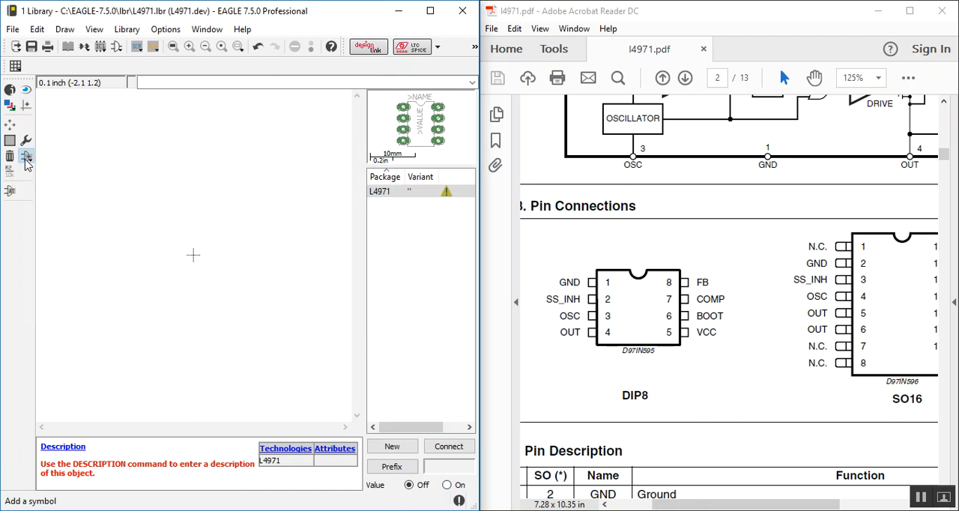
left_click(51, 54)
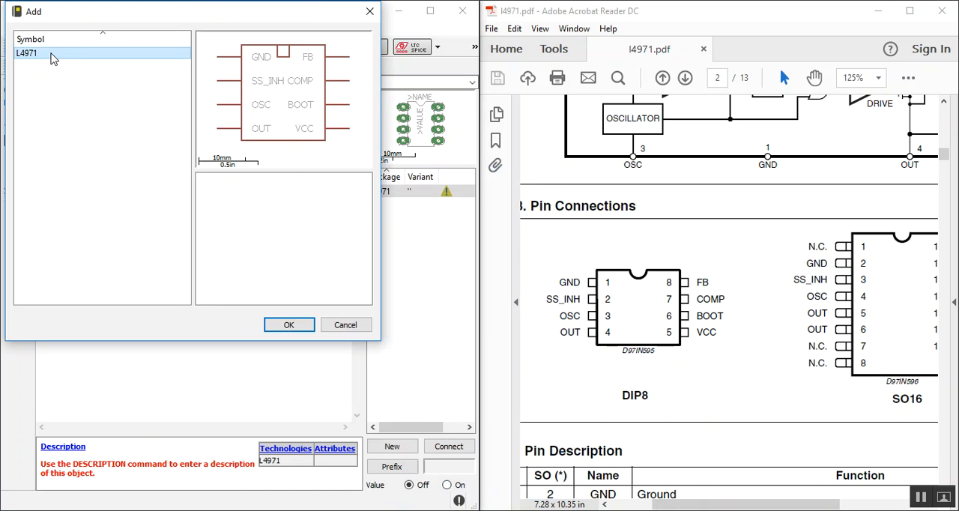
double_click(51, 56)
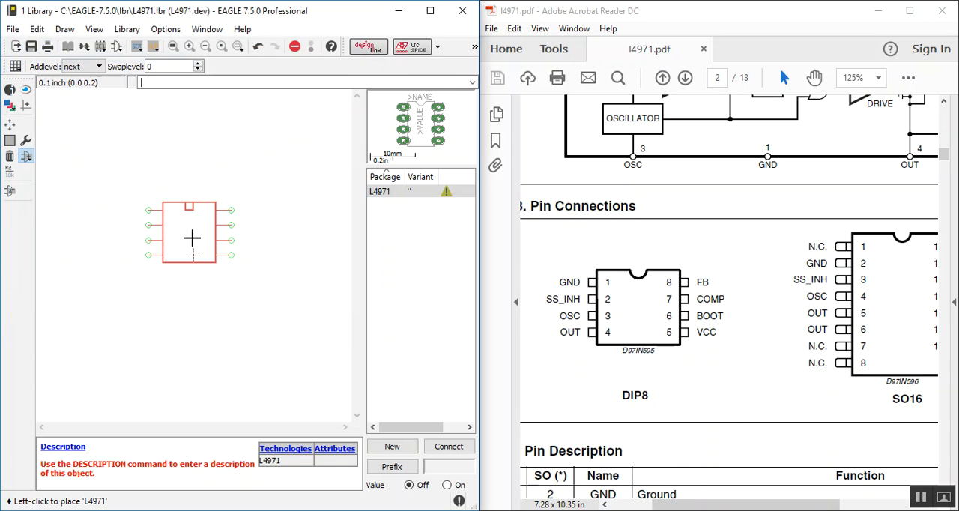
left_click(193, 237)
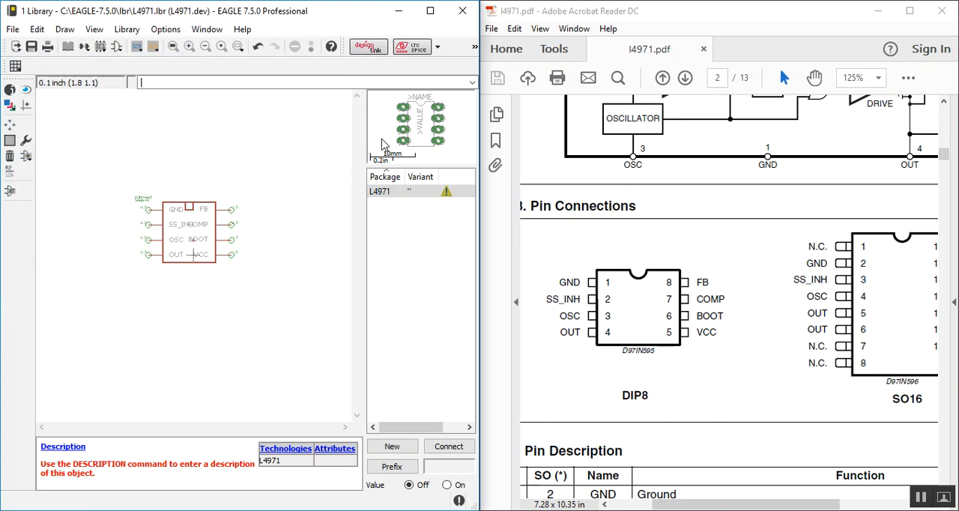
Step: Connect the symbol pins GND, SS_INH, OSC and OUT to package pads 1, 2, 3 and 4 respectively
left_click(452, 448)
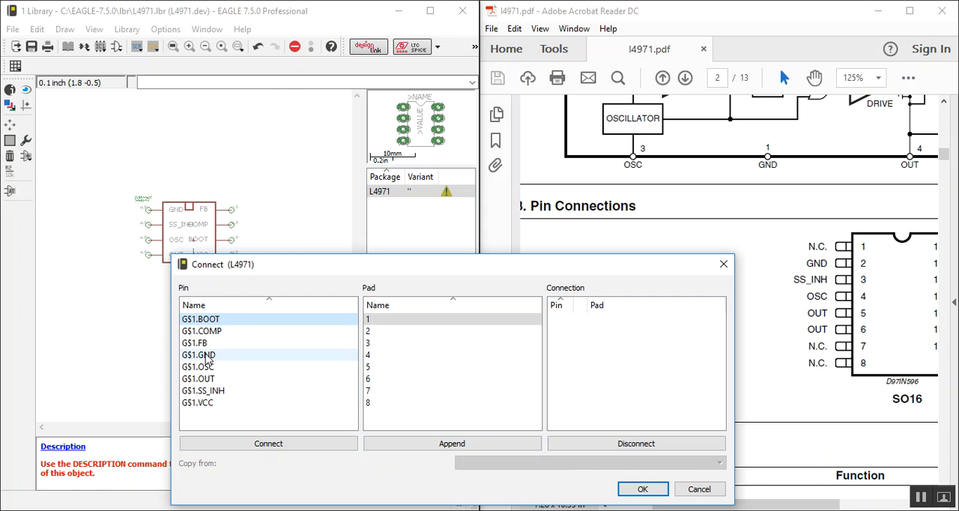
left_click_drag(324, 267, 155, 151)
left_click(38, 239)
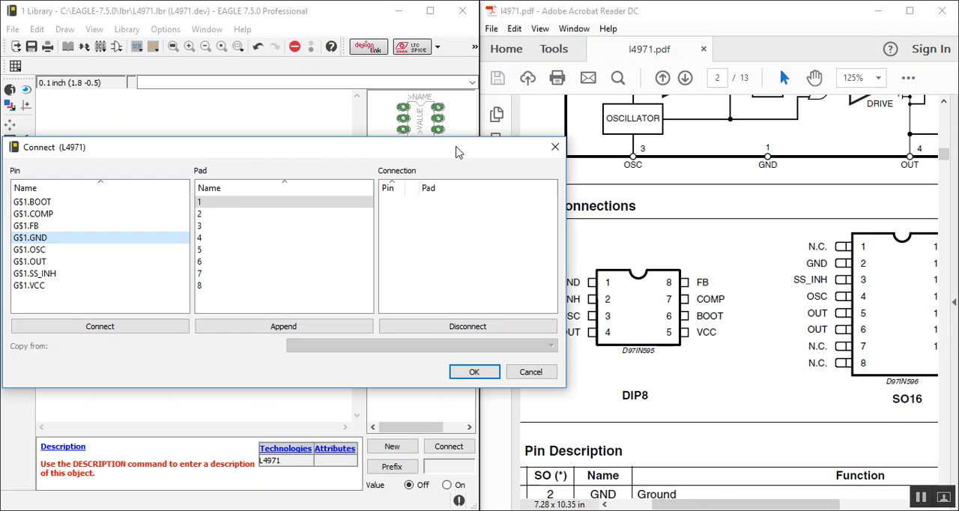
left_click_drag(453, 147, 521, 21)
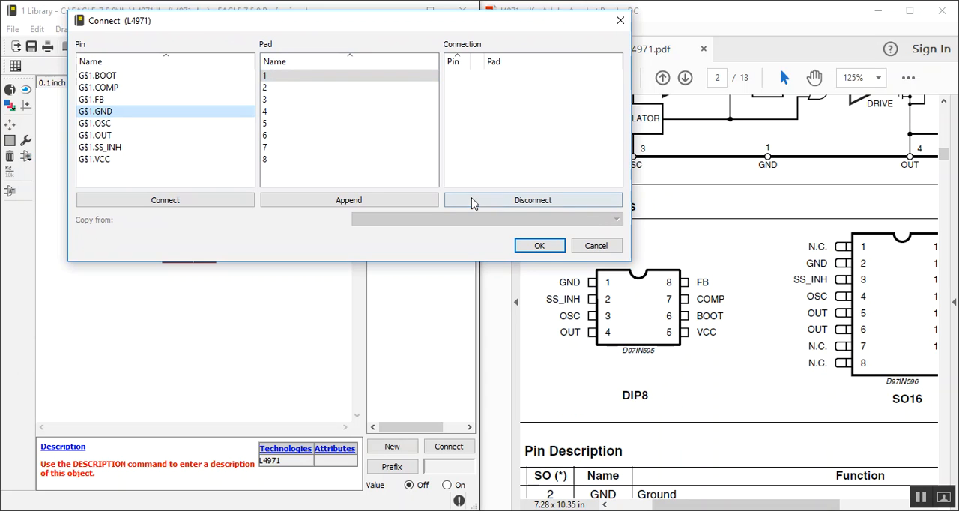
left_click(215, 200)
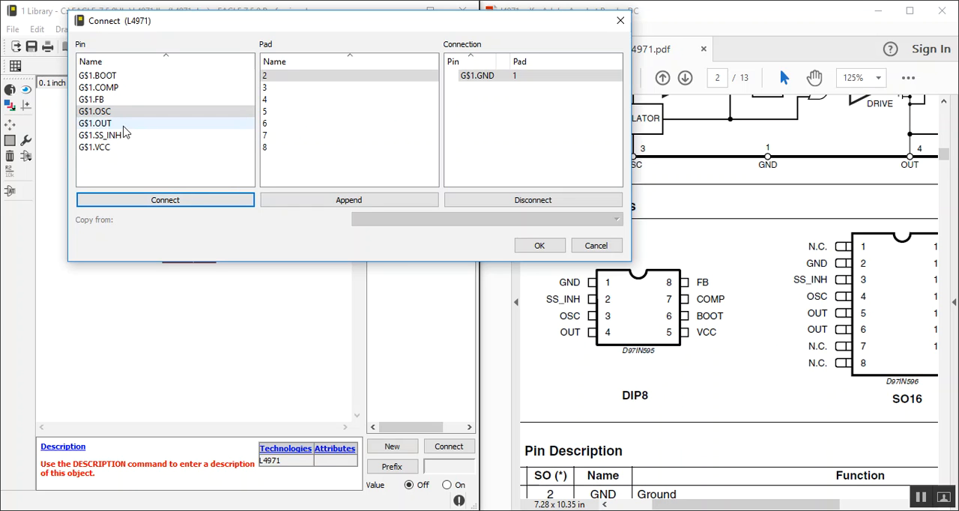
left_click(100, 135)
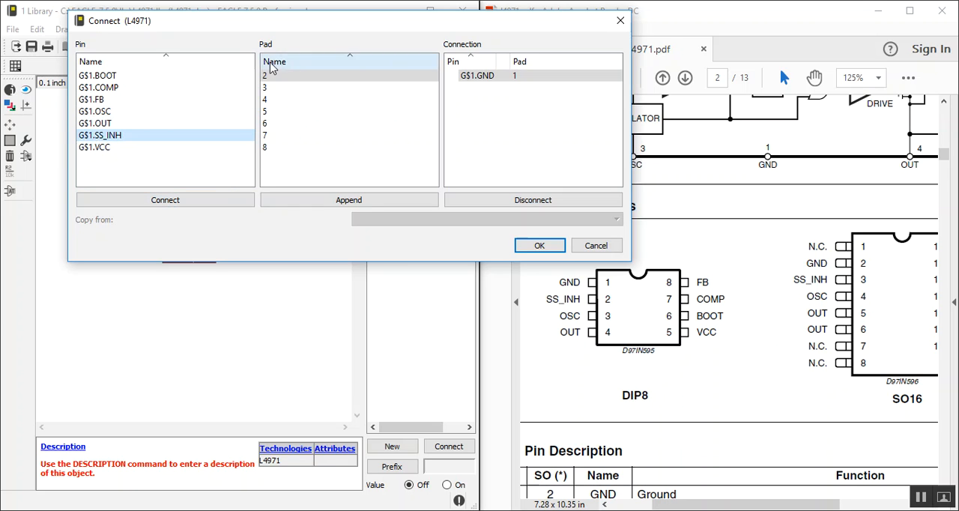
left_click(185, 202)
left_click(113, 112)
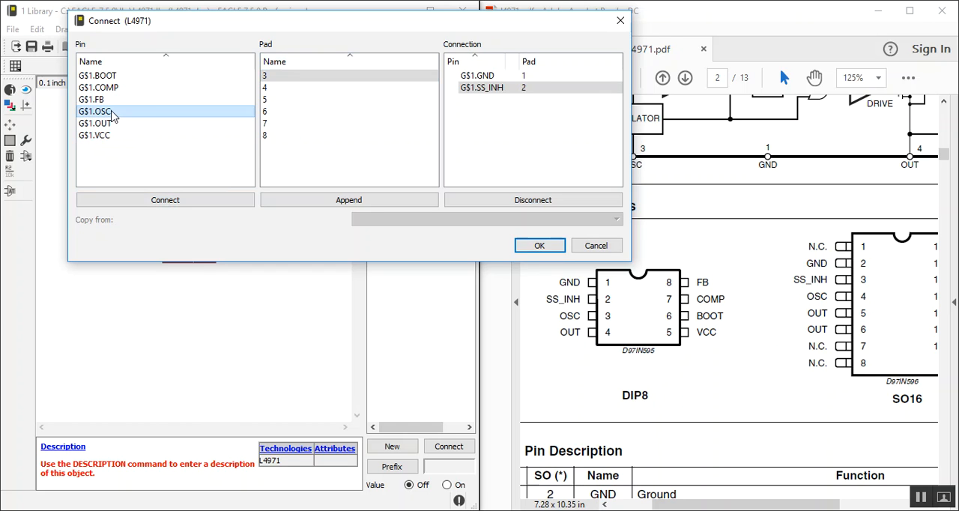
left_click(316, 77)
left_click(184, 206)
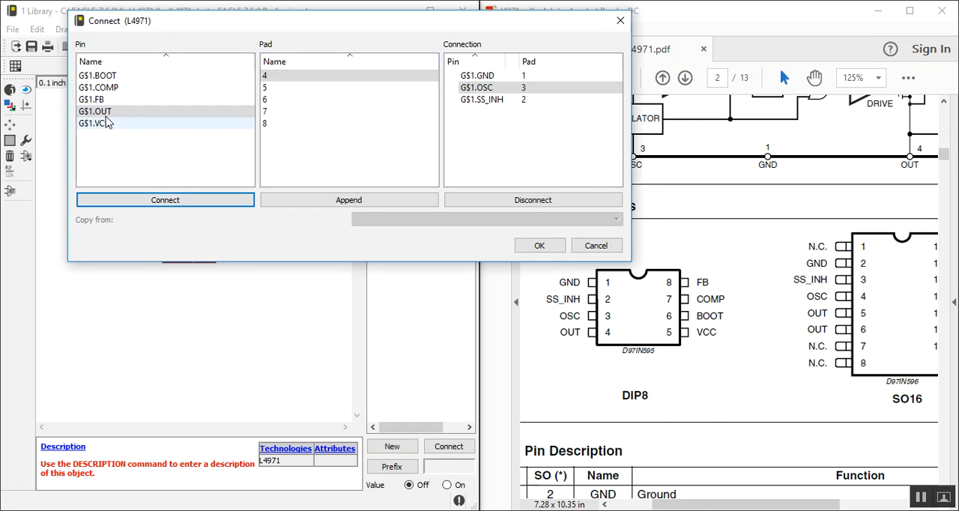
left_click(140, 203)
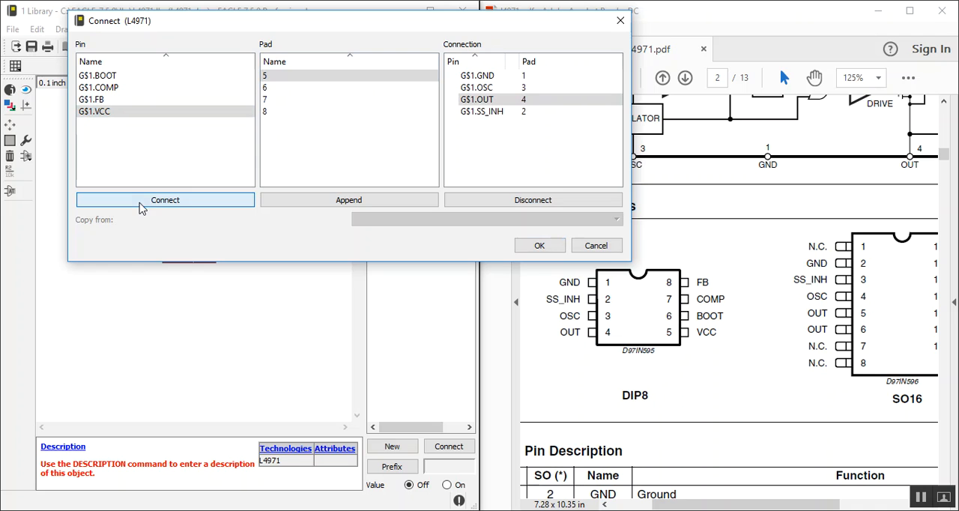
Step: Connect the pins VCC, BOOT, COMP and FB to pads 5, 6, 7 and 8, and apply the pin-to-pad assignments
left_click(91, 111)
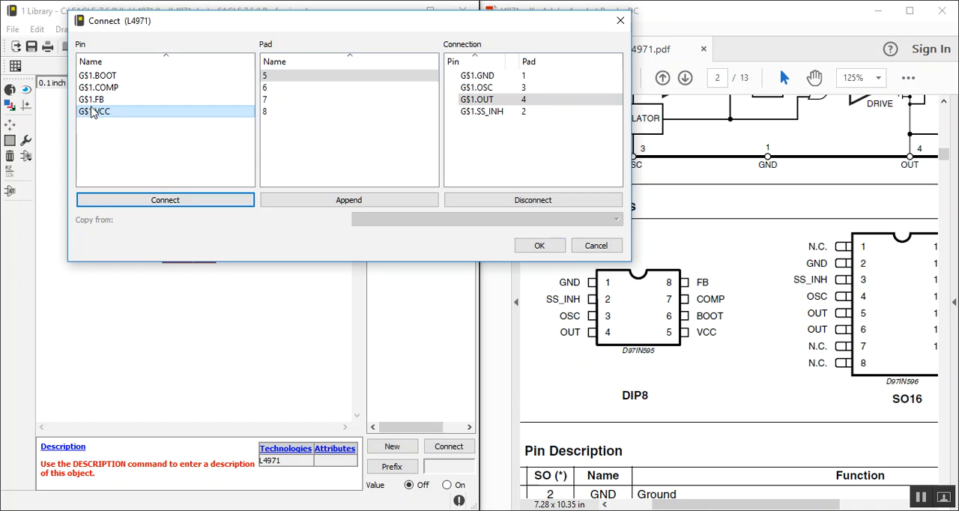
left_click(150, 207)
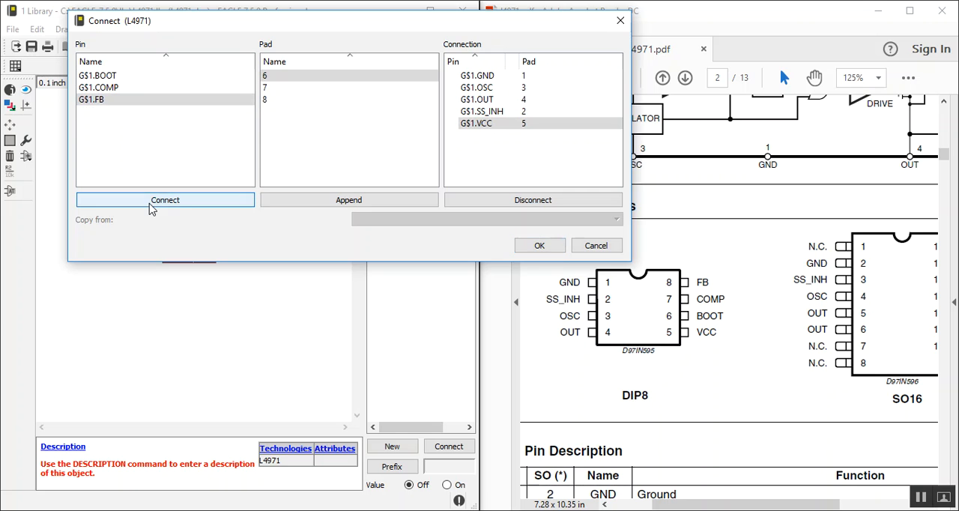
left_click(112, 76)
left_click(149, 198)
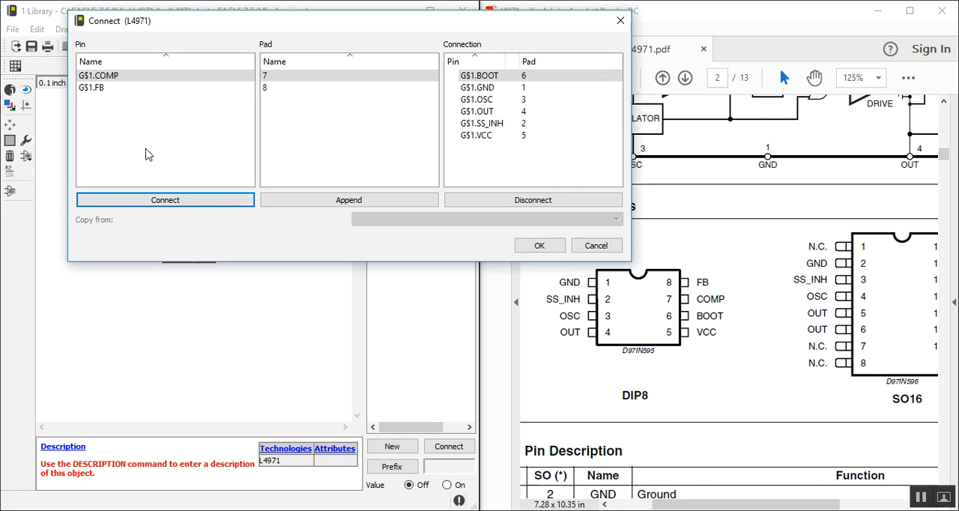
left_click(166, 202)
left_click(129, 78)
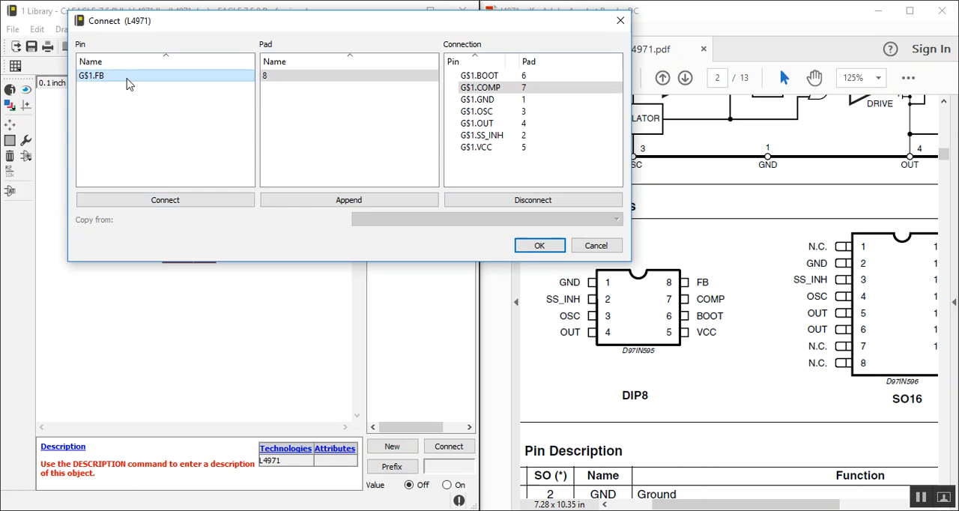
left_click(157, 202)
left_click(539, 246)
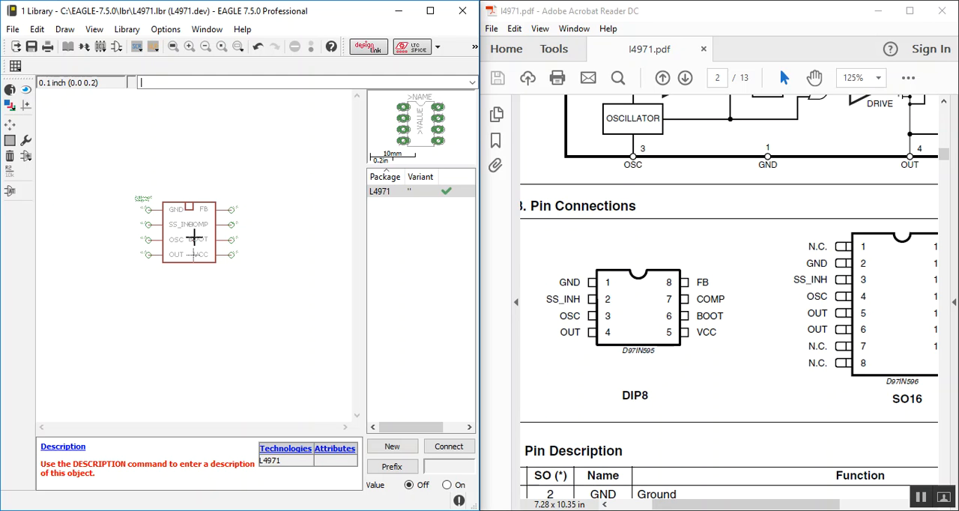
Step: Save all files with the completed L4971 device and close the library editor
scroll(158, 208, "up", 3)
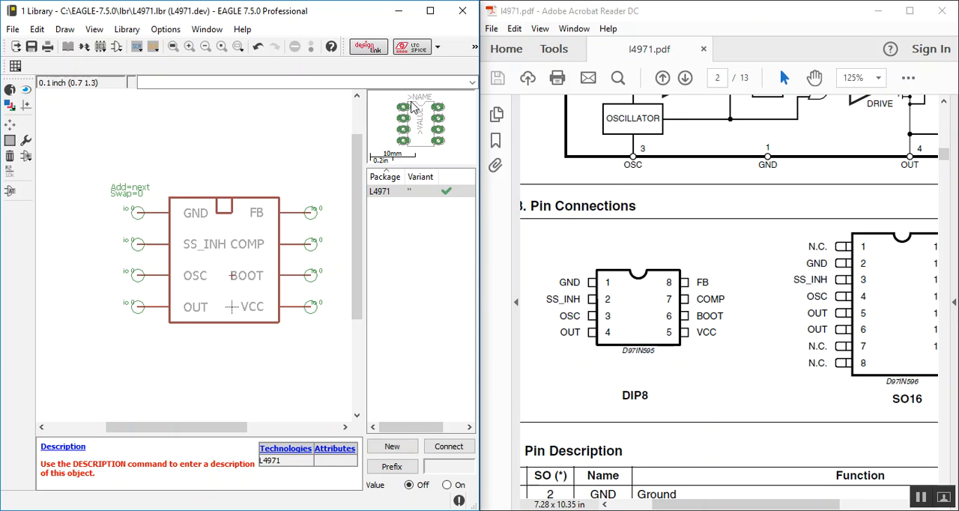
left_click(13, 28)
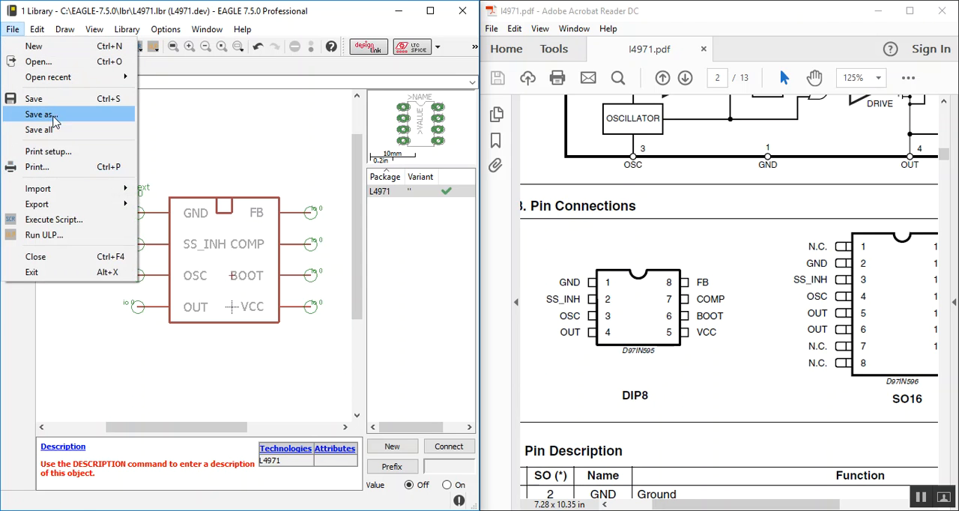
left_click(49, 131)
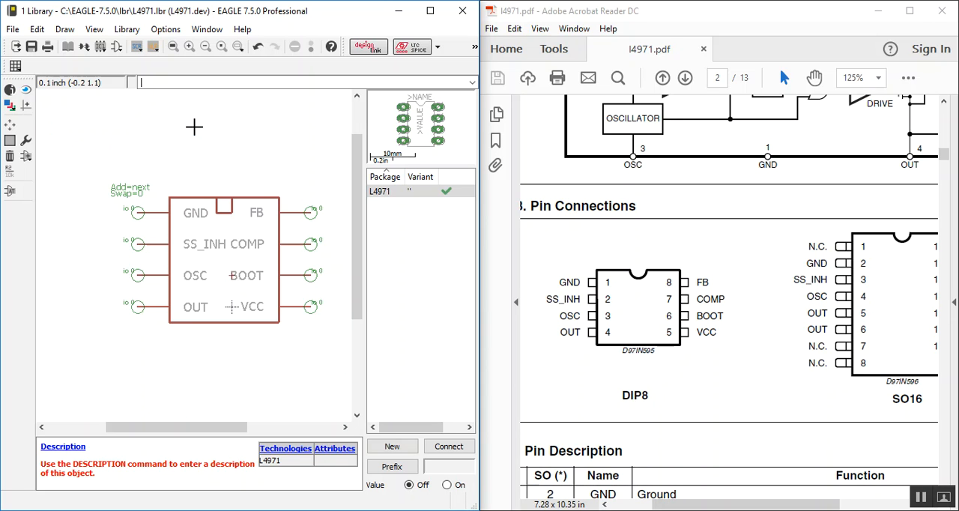
left_click(463, 11)
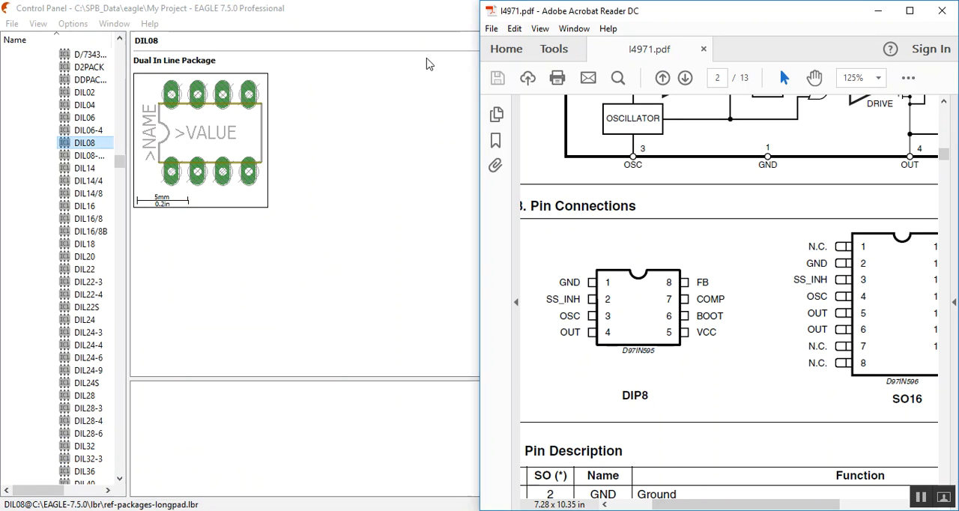
Step: Open the untitled.brd board from My Project, maximize its window and bring up the matching untitled.sch schematic
scroll(39, 68, "down", 10)
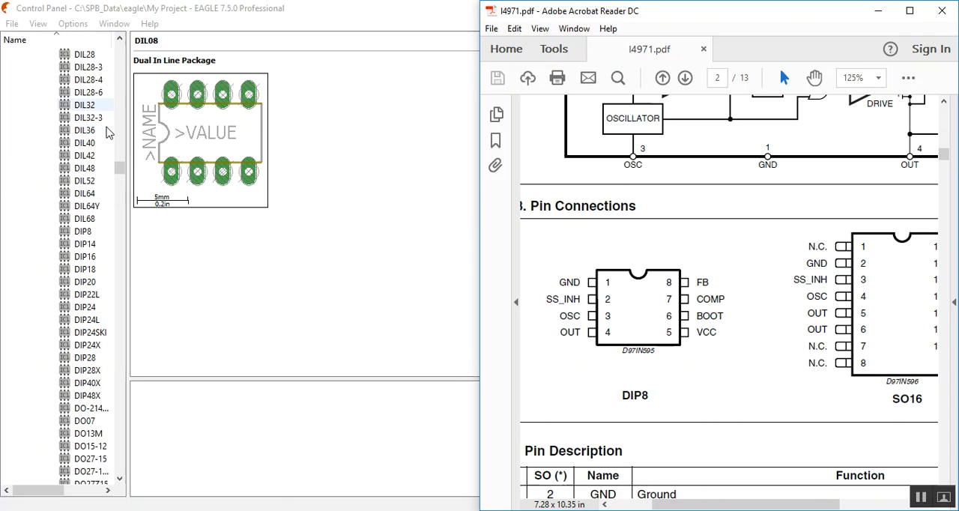
left_click_drag(120, 171, 127, 489)
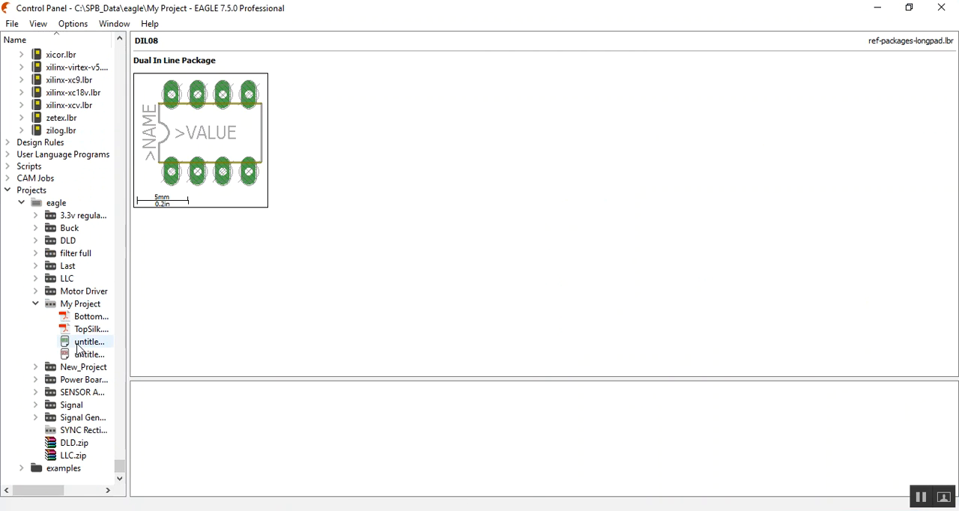
double_click(78, 343)
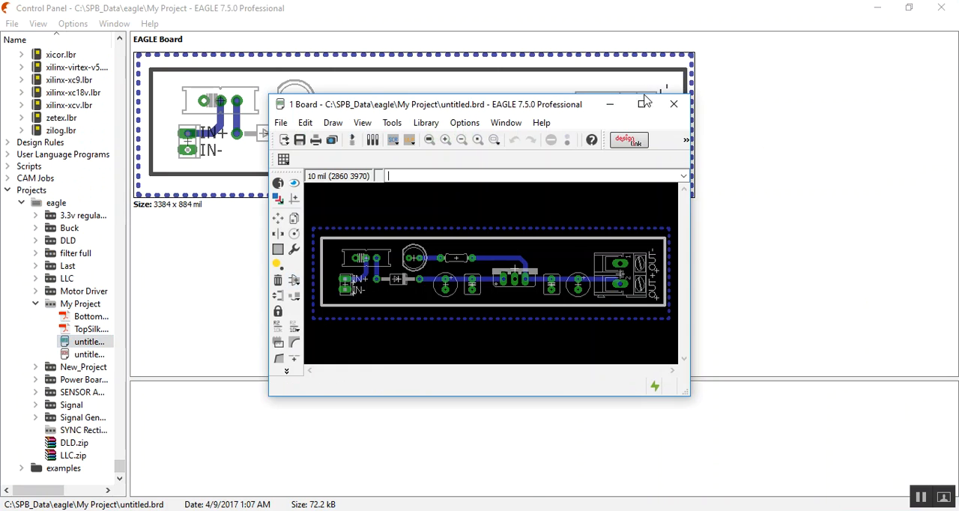
left_click(642, 103)
left_click(83, 41)
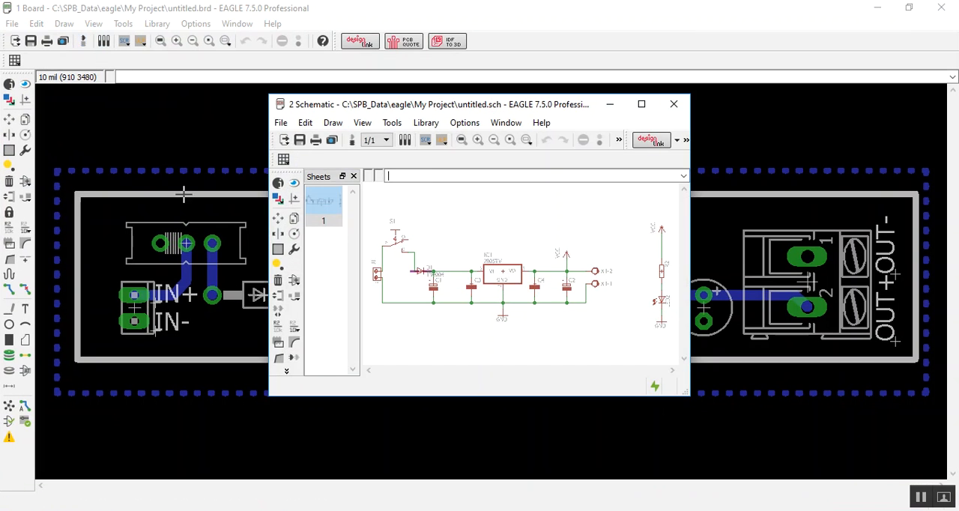
Step: Maximize the schematic window and add a new empty second sheet to the schematic
left_click(641, 103)
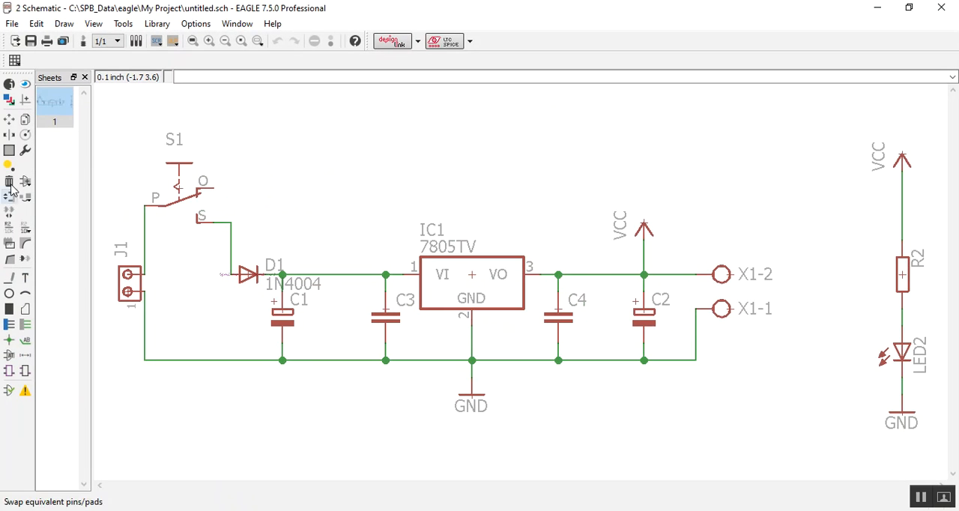
right_click(53, 155)
left_click(79, 161)
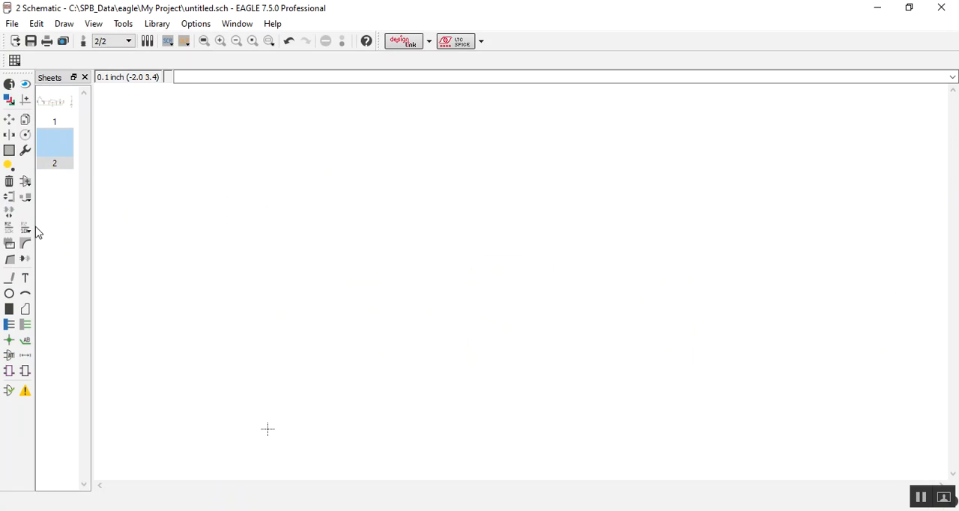
Step: Search the available component libraries for l4971 and close the part selection without placing anything
left_click(26, 184)
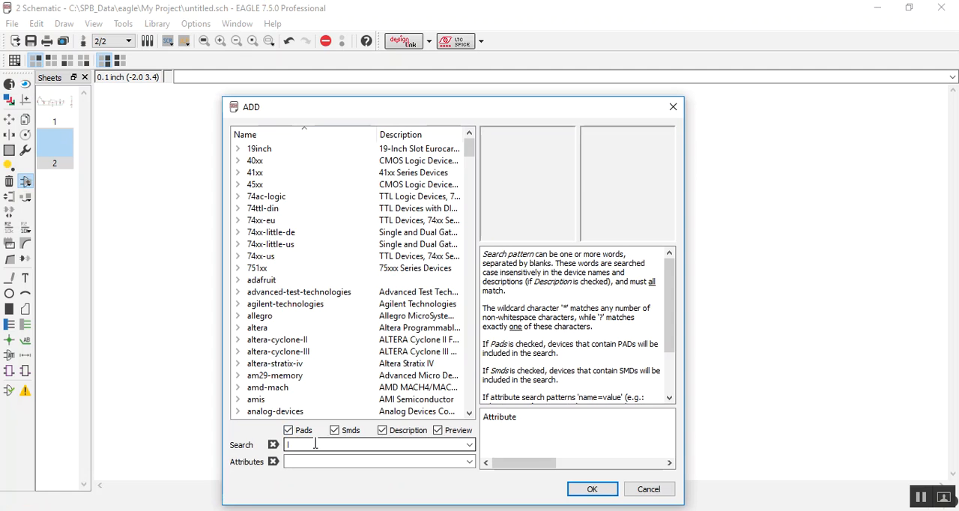
key("Return")
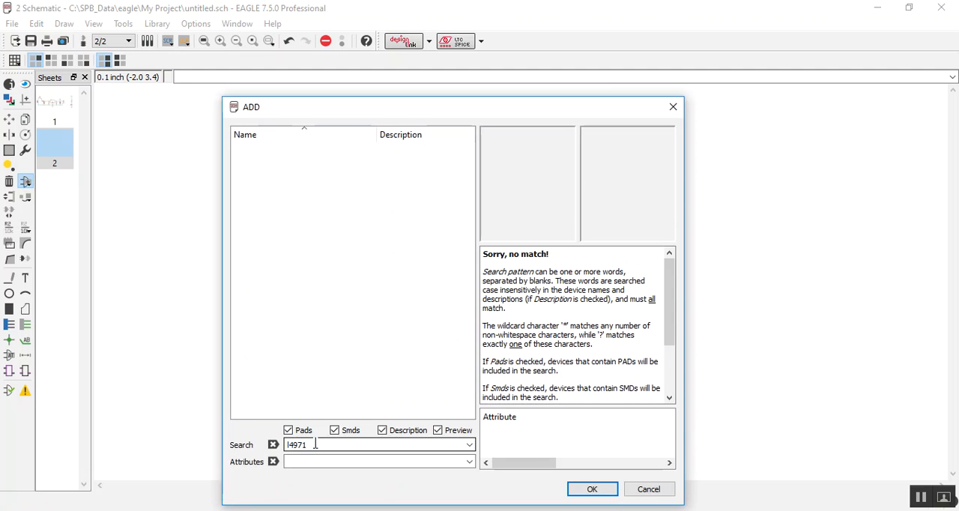
left_click(330, 445)
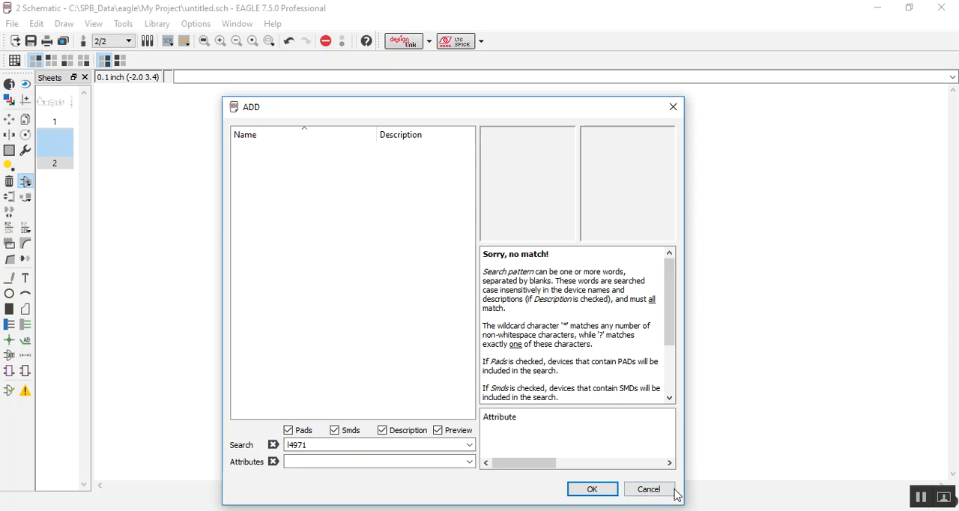
left_click(659, 491)
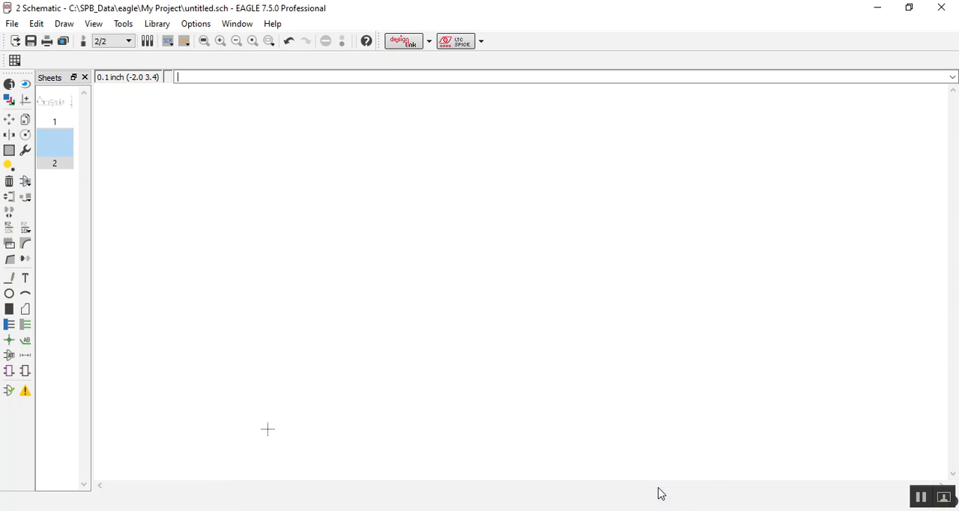
Step: Load the custom library L4971.lbr from the EAGLE lbr folder for use in the schematic
left_click(157, 23)
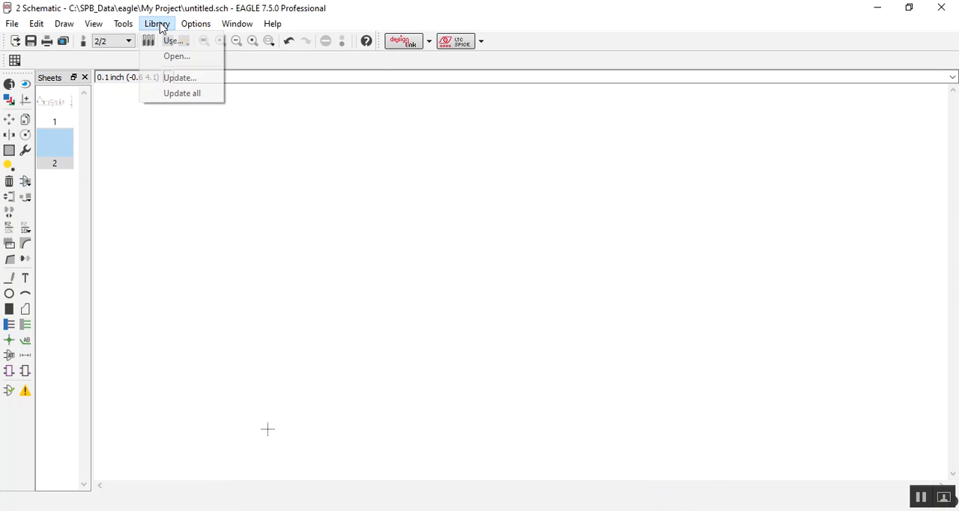
left_click(168, 41)
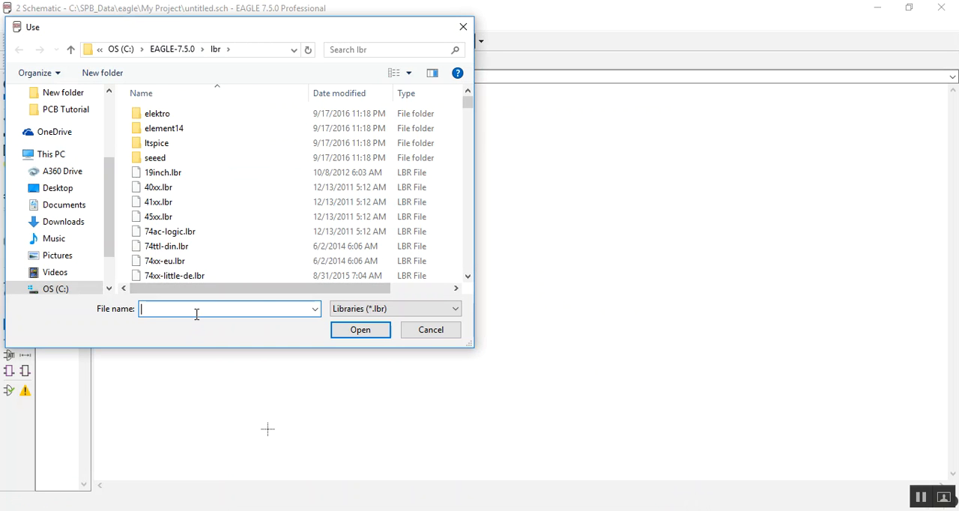
type("l")
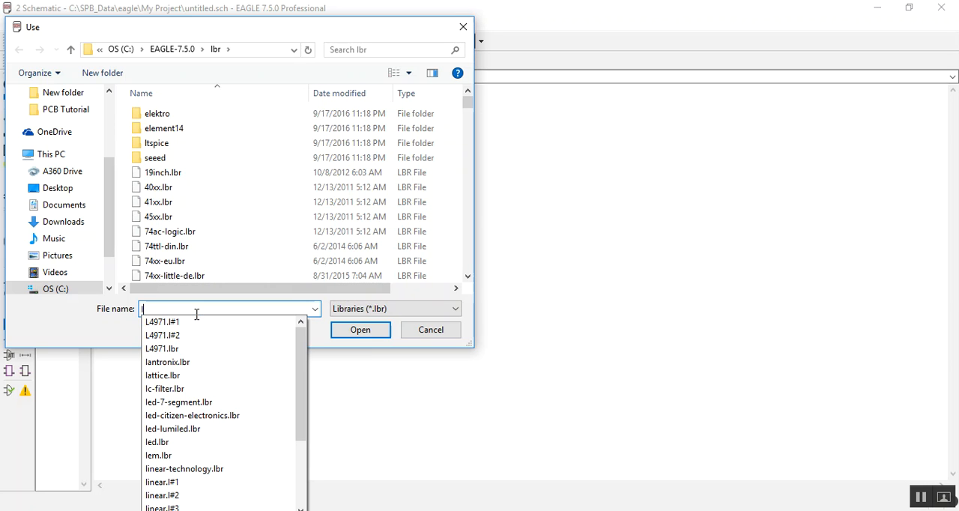
type("49")
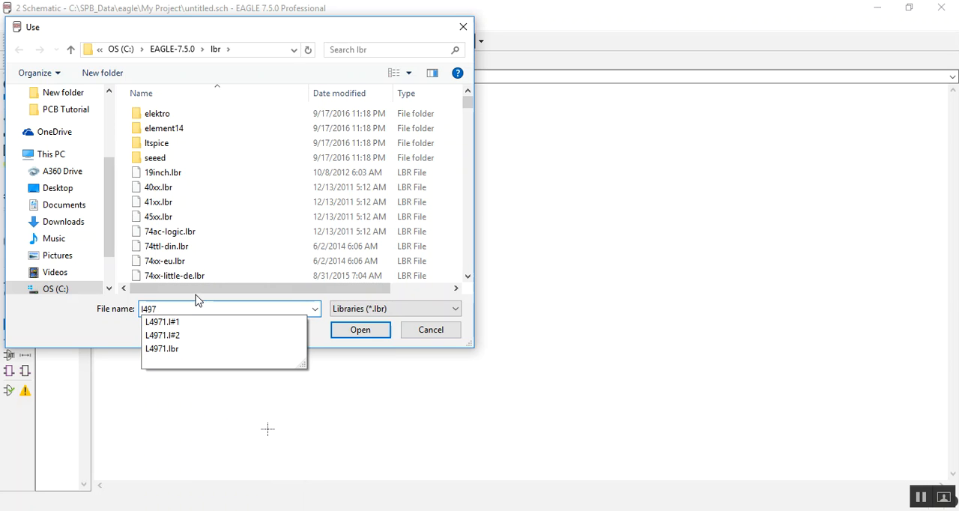
type("7")
left_click(162, 349)
left_click(360, 330)
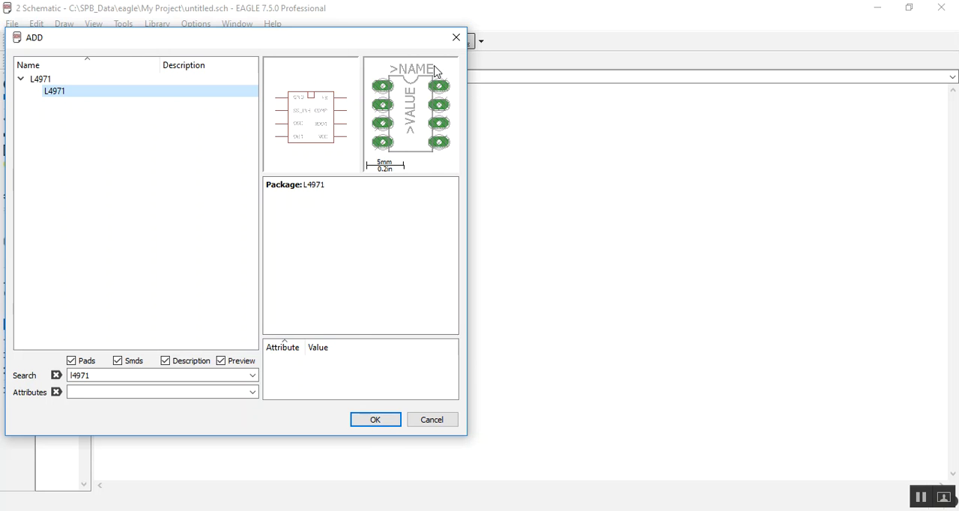
Step: Place one L4971 device from the L4971 library on the second schematic sheet
left_click(371, 421)
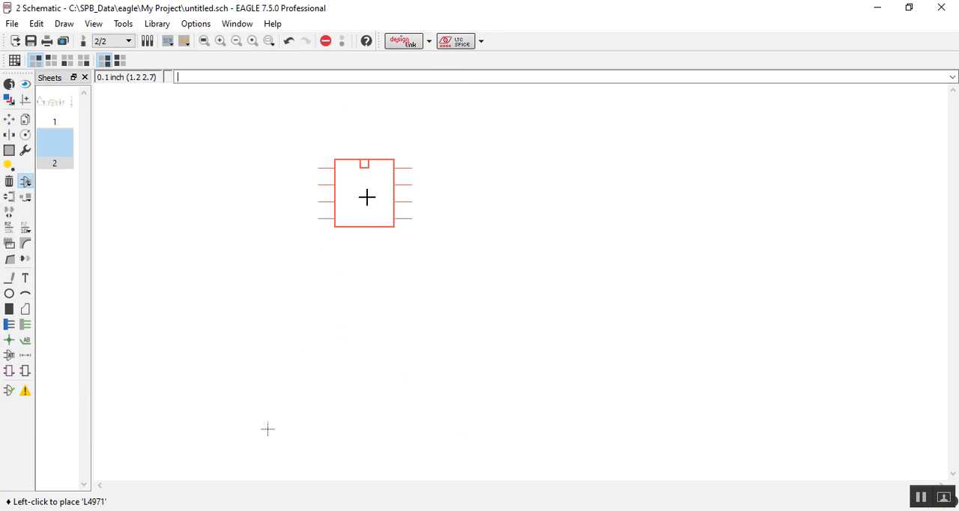
left_click(375, 218)
key("Escape")
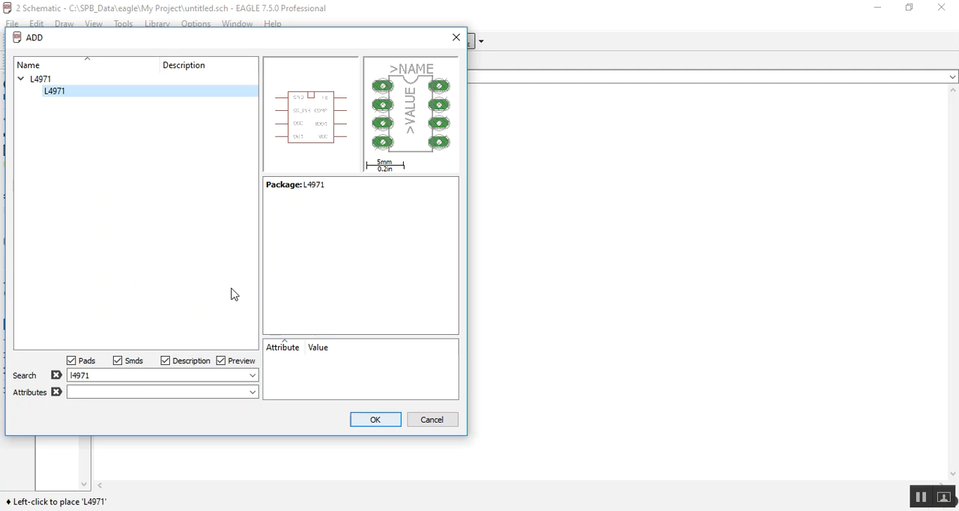
Step: Search for a resistor and place one R-EU_0207/7 from the rcl library left of the L4971, level with its GND pin
left_click_drag(107, 376, 39, 364)
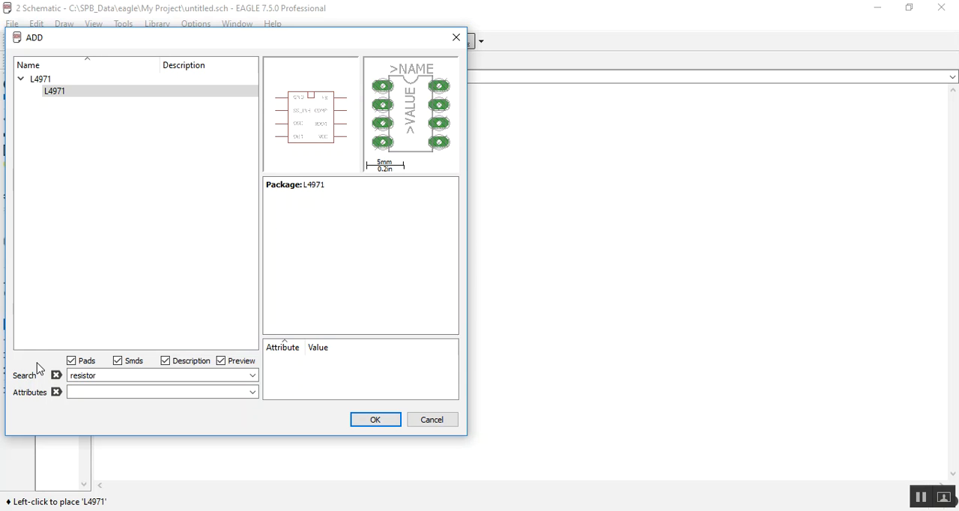
key("Return")
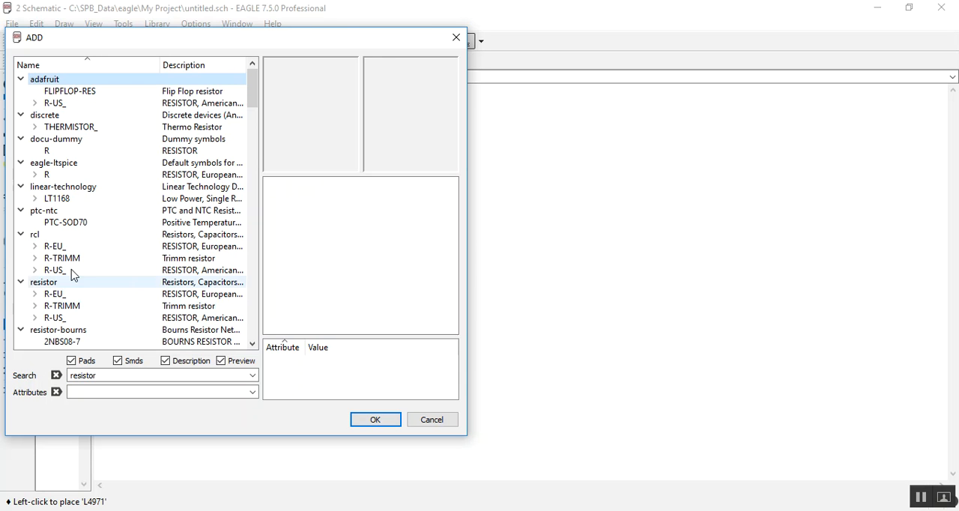
left_click(31, 242)
left_click(75, 152)
left_click(375, 419)
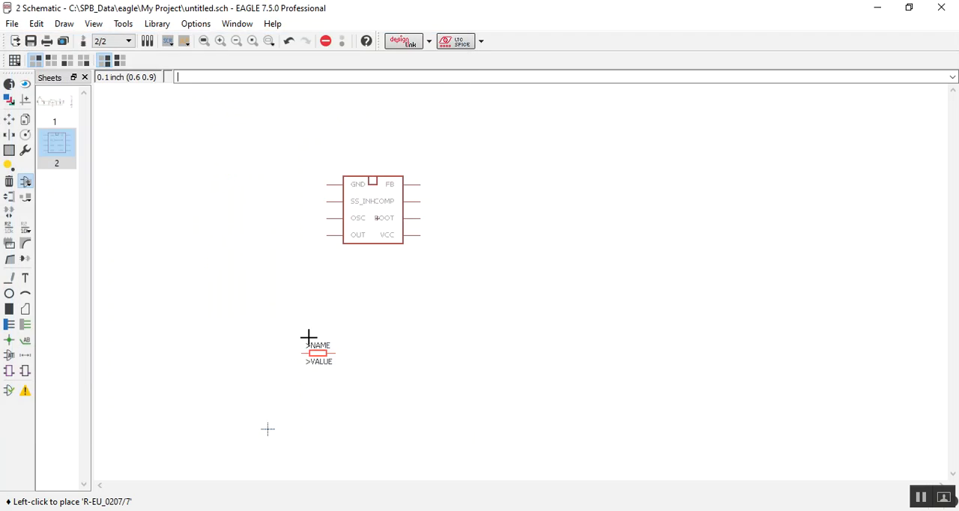
left_click(257, 182)
key("Escape")
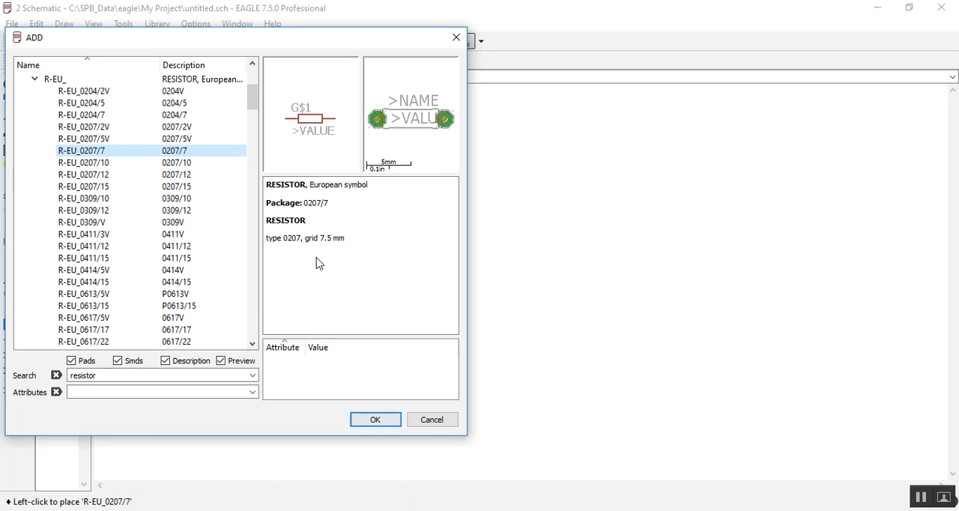
Step: Search for a capacitor, place one CPOL-EU140CLH-1010 from the rcl library below the resistor and finish adding parts
double_click(105, 375)
type("capac")
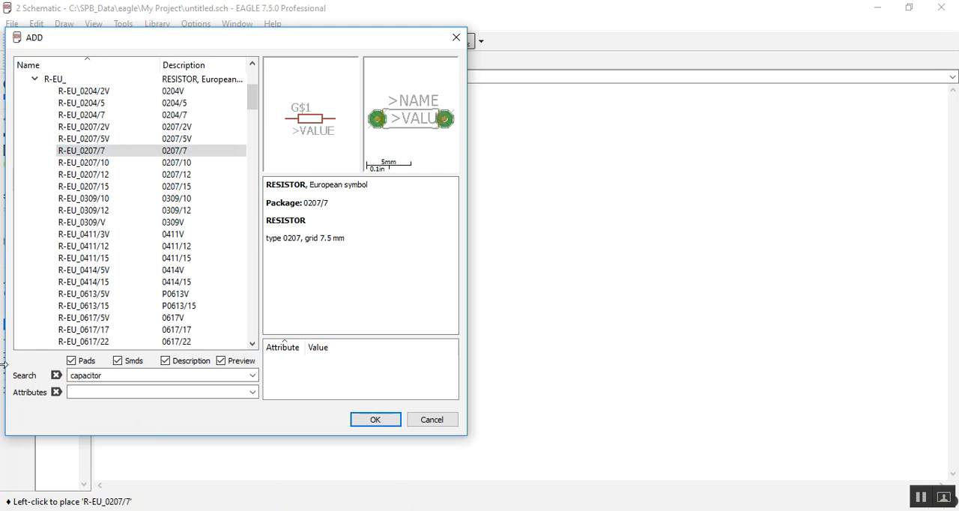
key("Return")
scroll(41, 236, "down", 8)
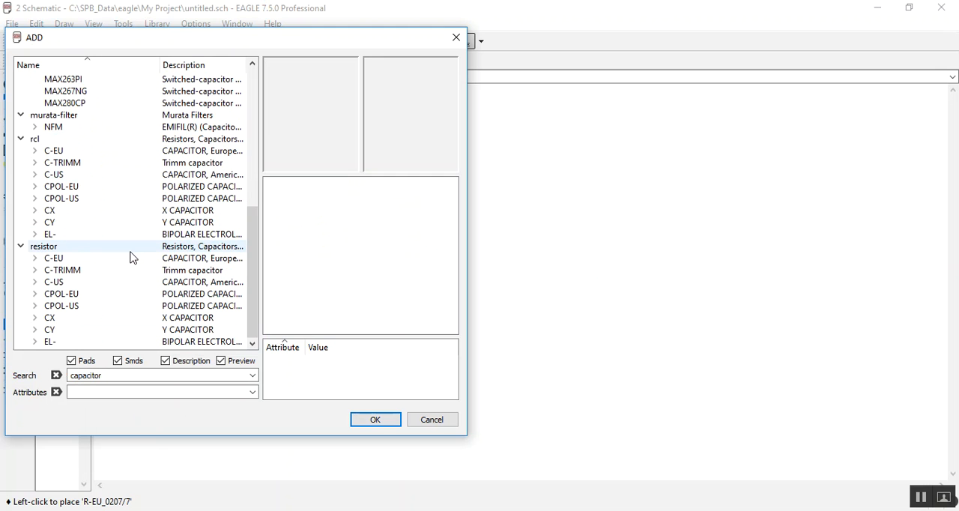
left_click(34, 187)
left_click(100, 198)
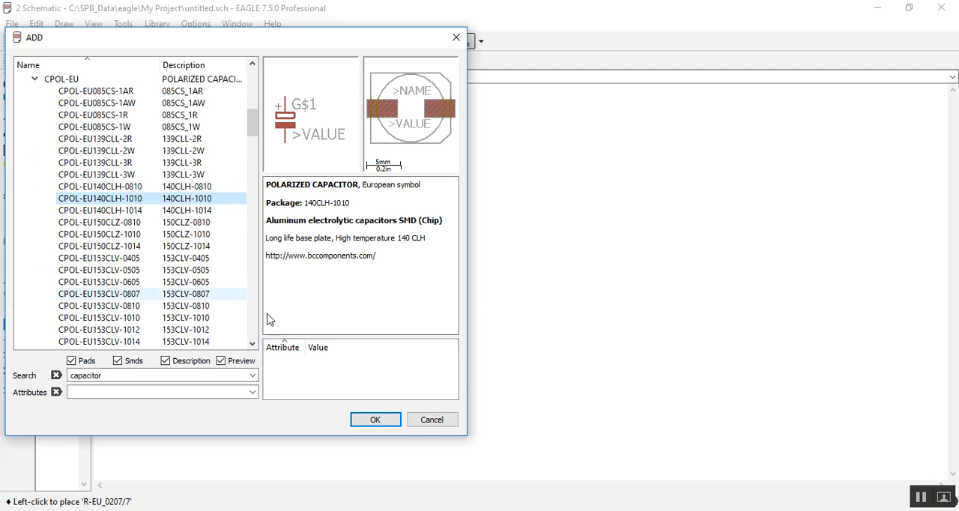
left_click(374, 419)
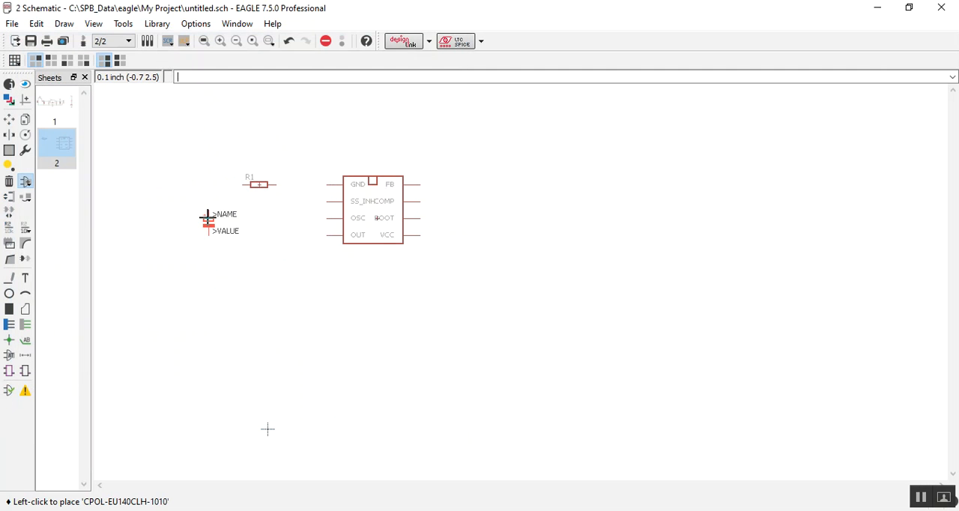
left_click(264, 240)
key("Escape")
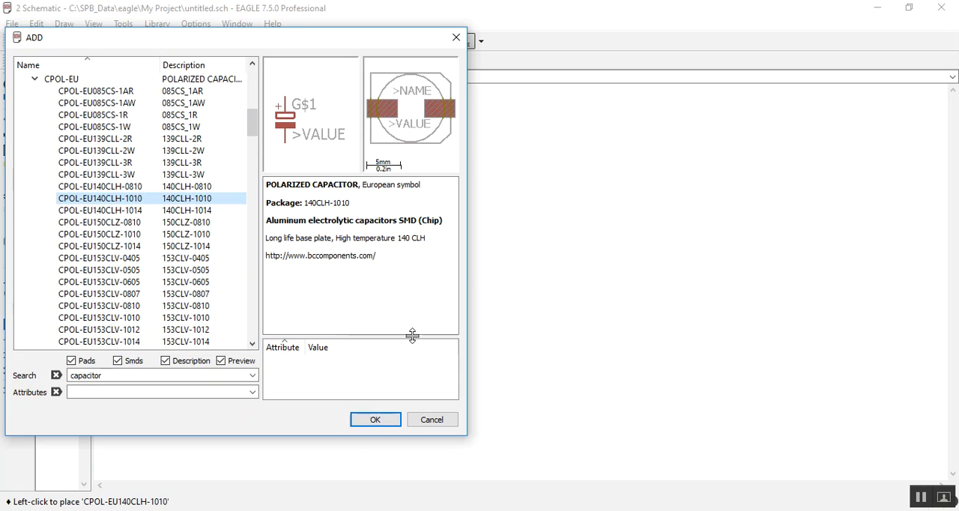
left_click(422, 420)
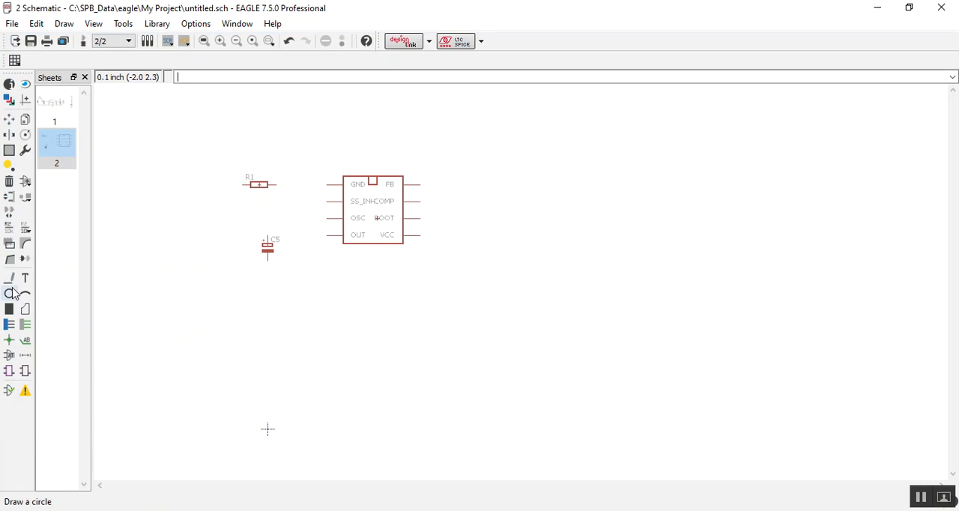
Step: Draw nets connecting R1 to the L4971's GND pin and the positive end of C5 to its OSC pin
left_click(25, 324)
left_click(276, 185)
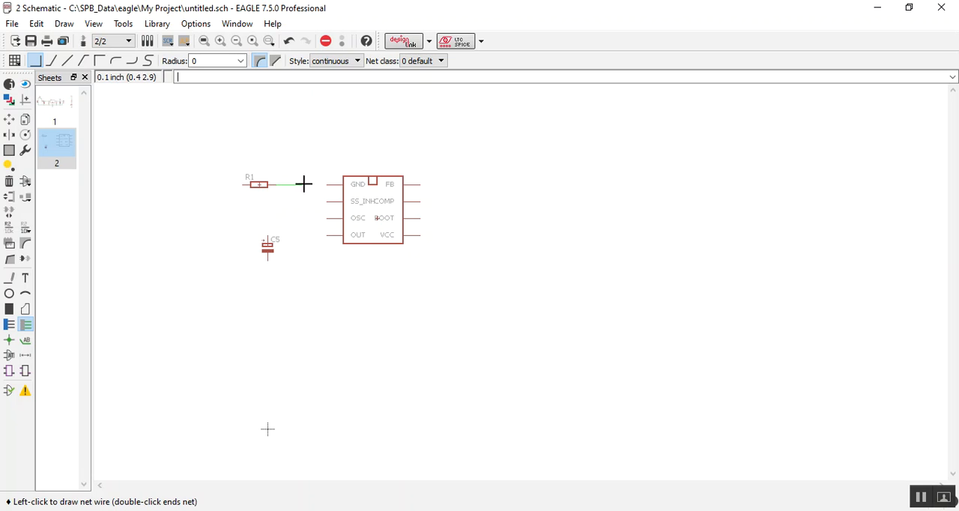
left_click(328, 185)
left_click(268, 234)
left_click(277, 218)
left_click(328, 217)
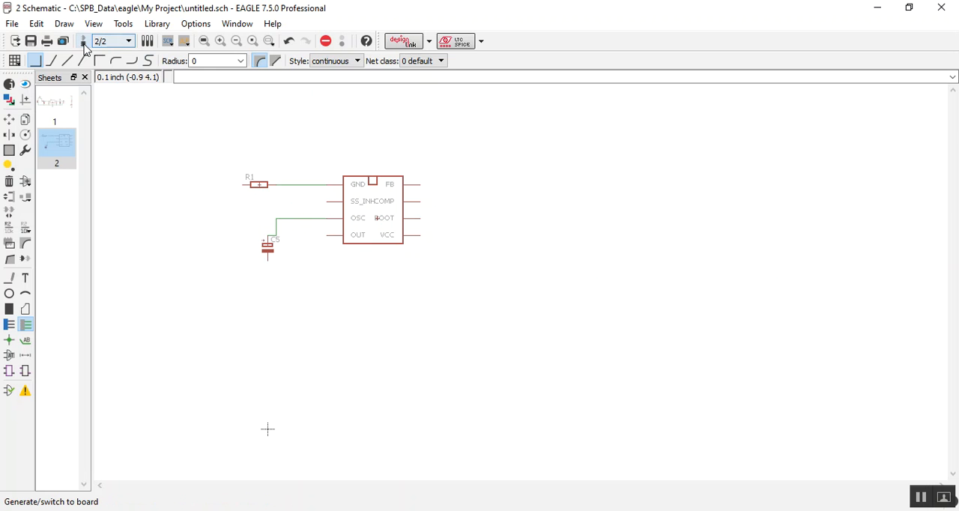
Step: Switch to the board layout and move the L4971 package into the empty area below the board outline
left_click(84, 42)
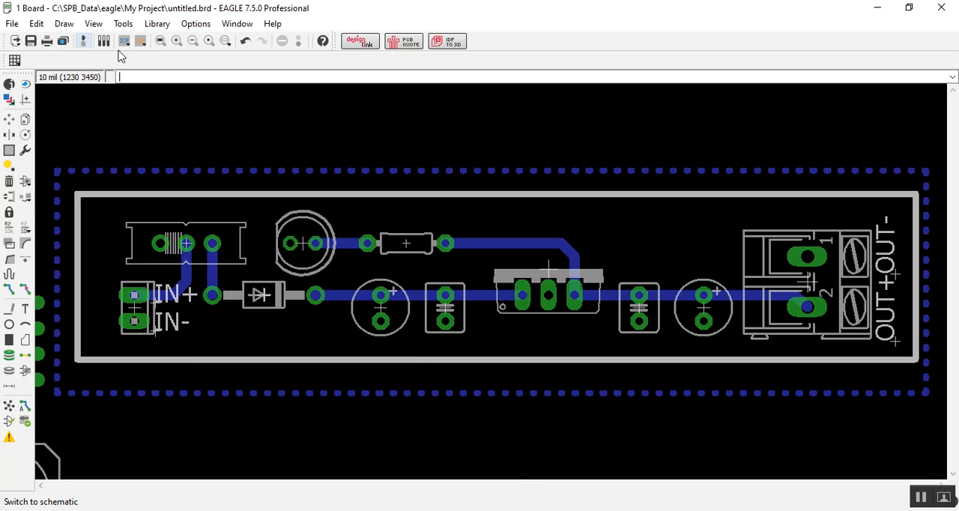
scroll(536, 266, "down", 3)
scroll(592, 261, "down", 2)
scroll(499, 368, "up", 2)
scroll(509, 330, "down", 1)
scroll(492, 387, "up", 2)
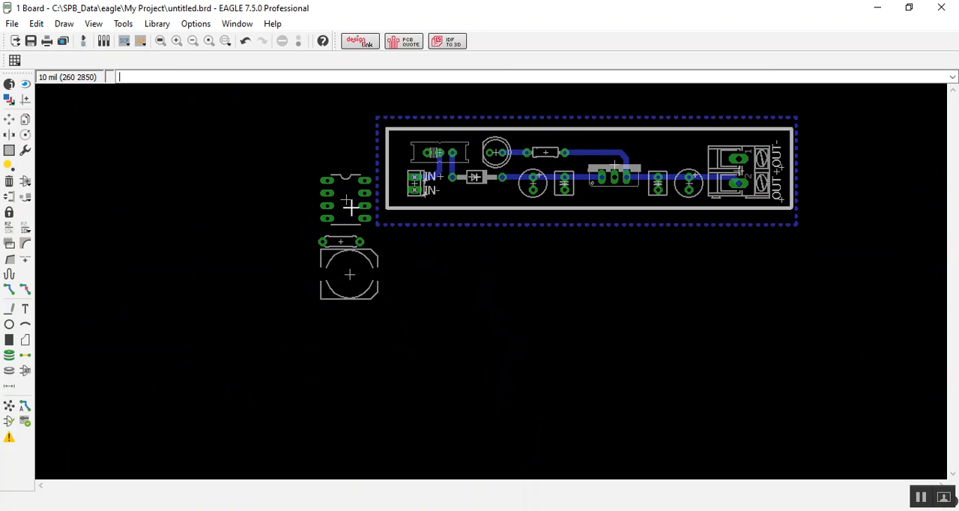
left_click(9, 119)
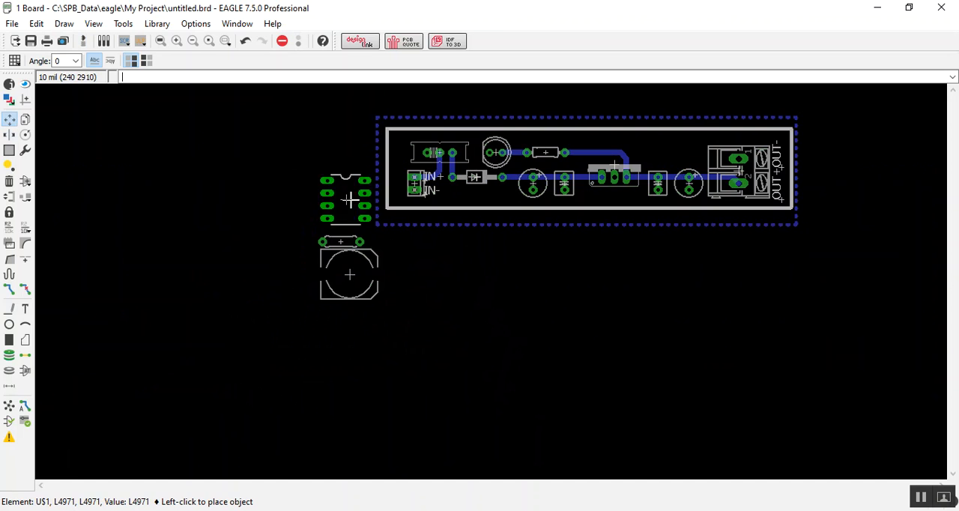
left_click(350, 199)
left_click(533, 324)
Step: Move the new capacitor and resistor below the board outline to the left of the L4971, with the resistor above the capacitor
left_click(344, 264)
left_click(401, 359)
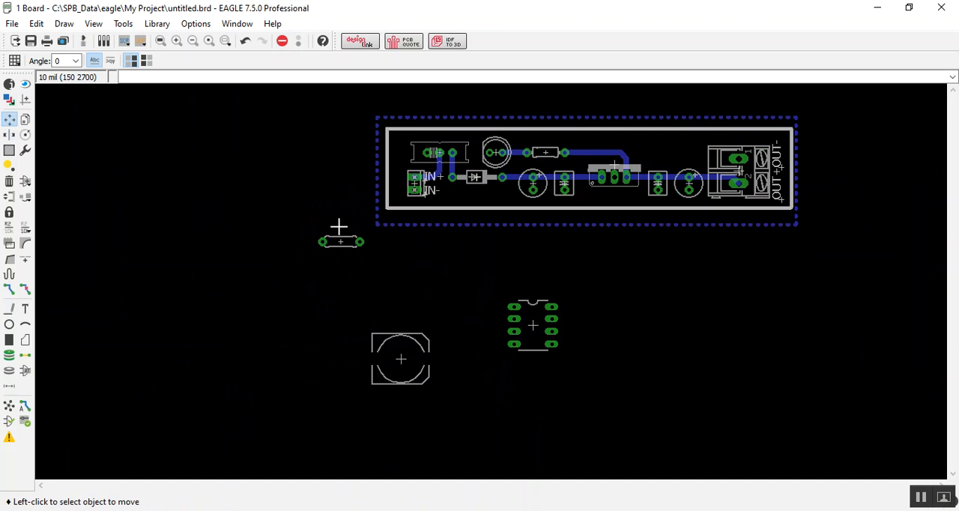
left_click(339, 238)
left_click(402, 283)
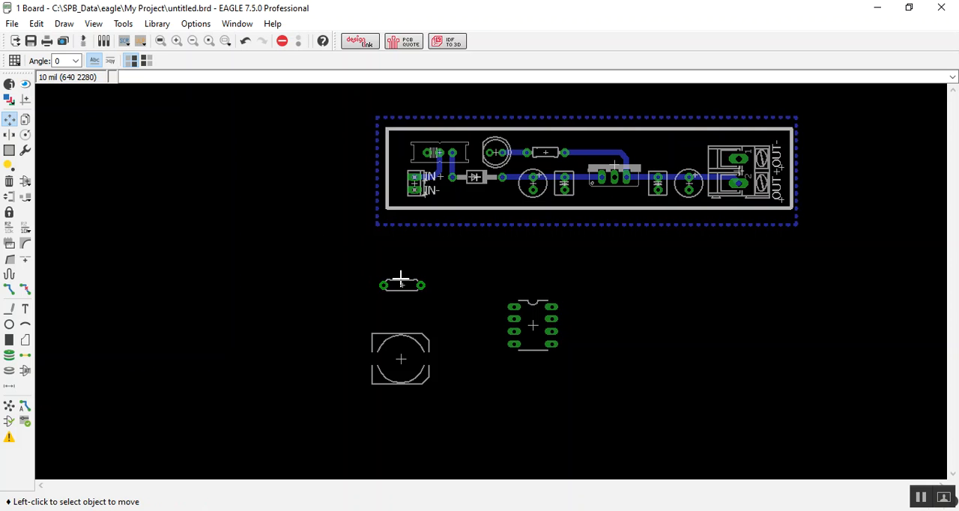
Step: Make all board layers visible in the display settings
left_click(9, 99)
left_click(110, 212)
left_click(166, 238)
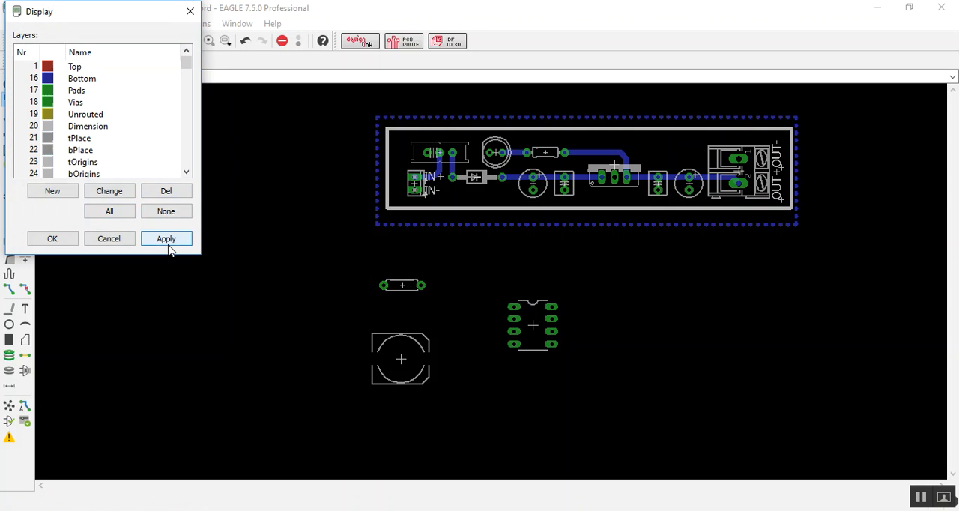
left_click(54, 238)
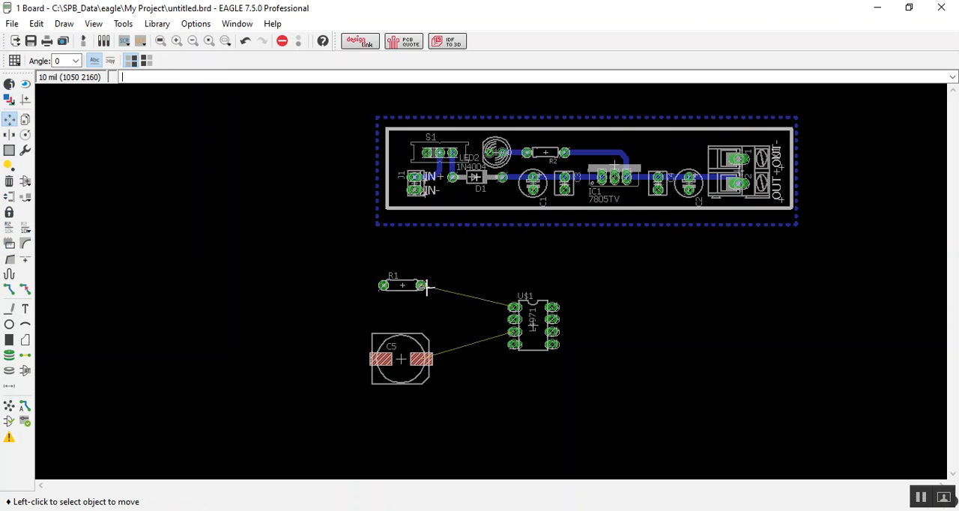
Step: Move resistor R1 and capacitor C5 into a closer stack beside the L4971 package, with R1 above C5
scroll(485, 323, "up", 2)
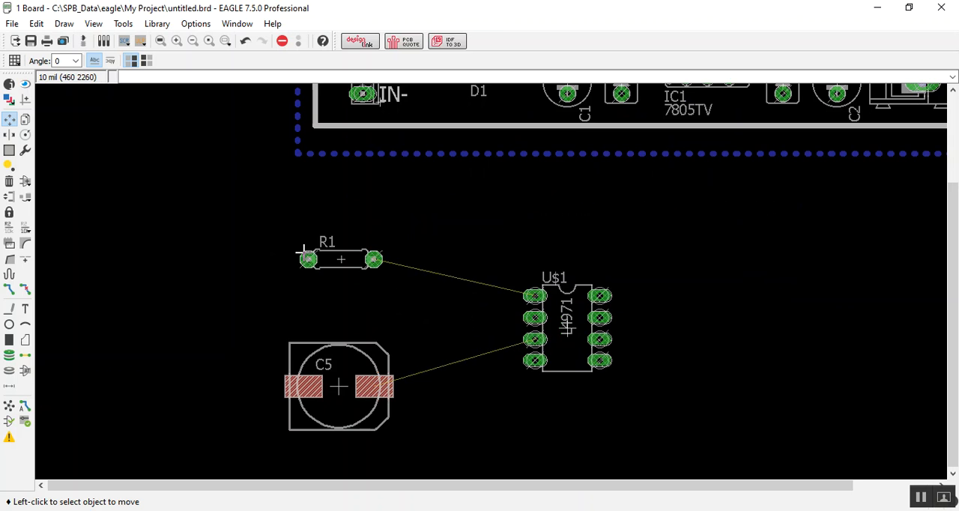
left_click(347, 276)
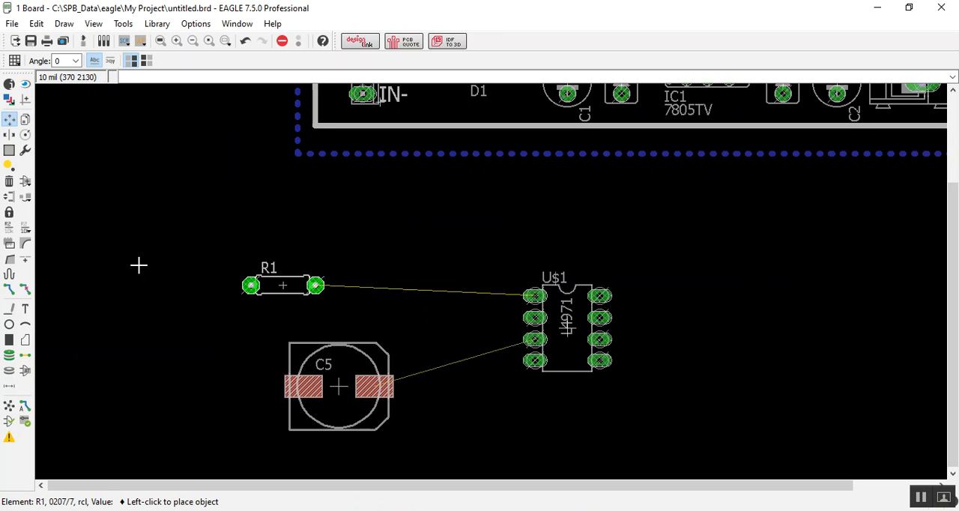
left_click(344, 274)
left_click(338, 387)
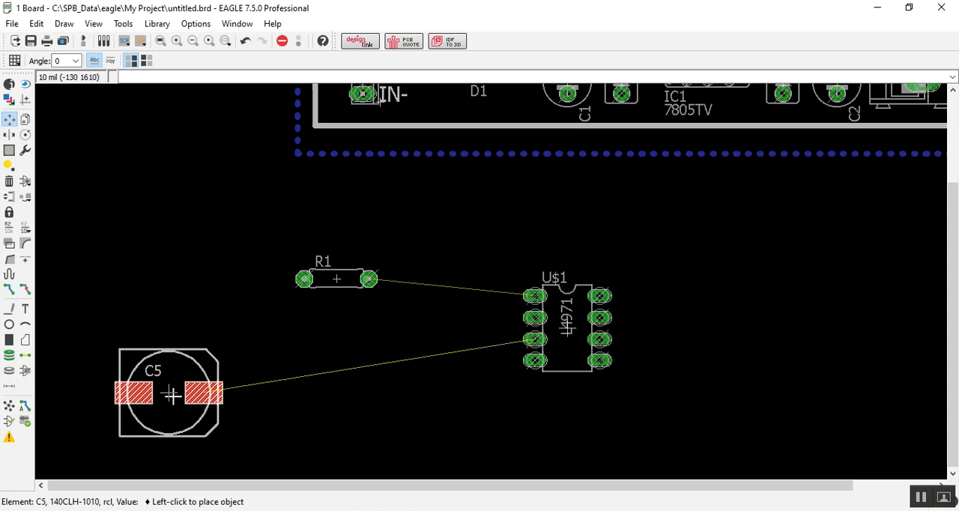
left_click(352, 362)
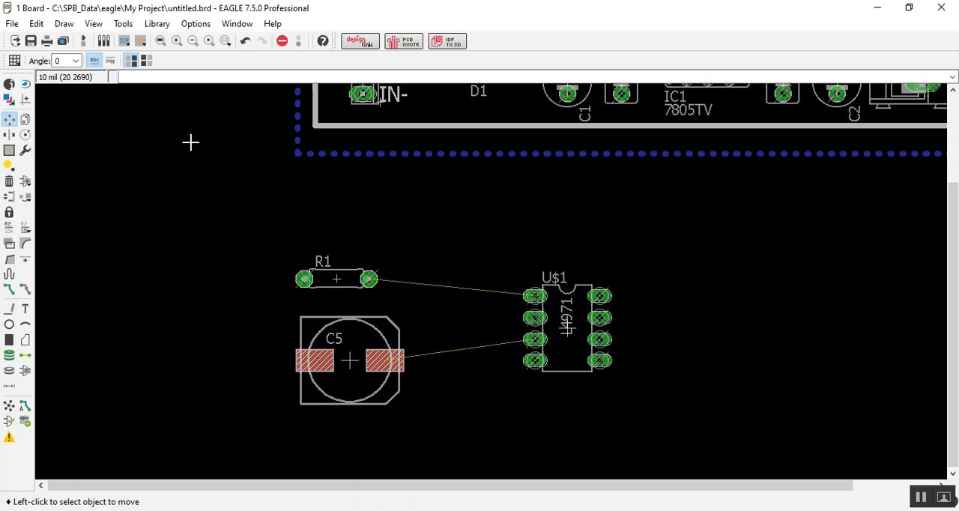
Step: Compare the R1 and C5 connections to the L4971 between the schematic and the board layout
left_click(83, 40)
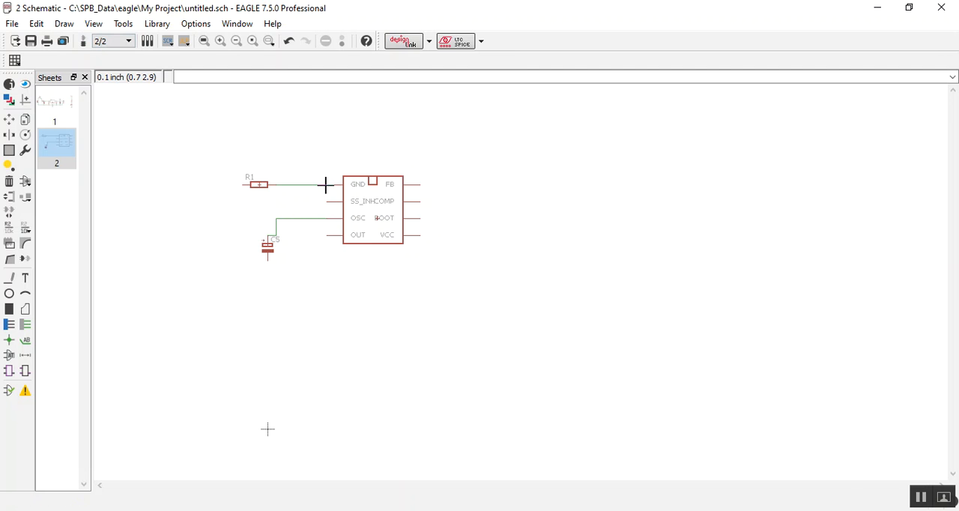
left_click(83, 41)
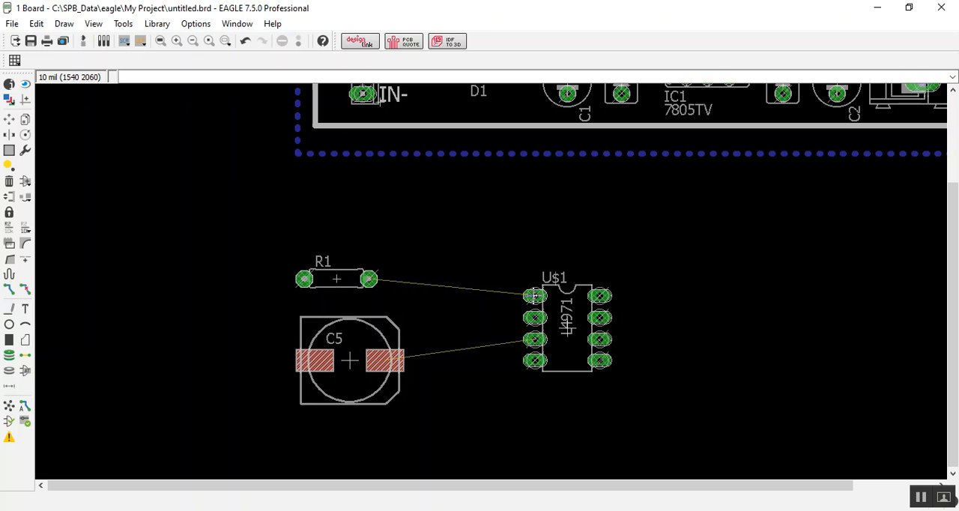
left_click(83, 41)
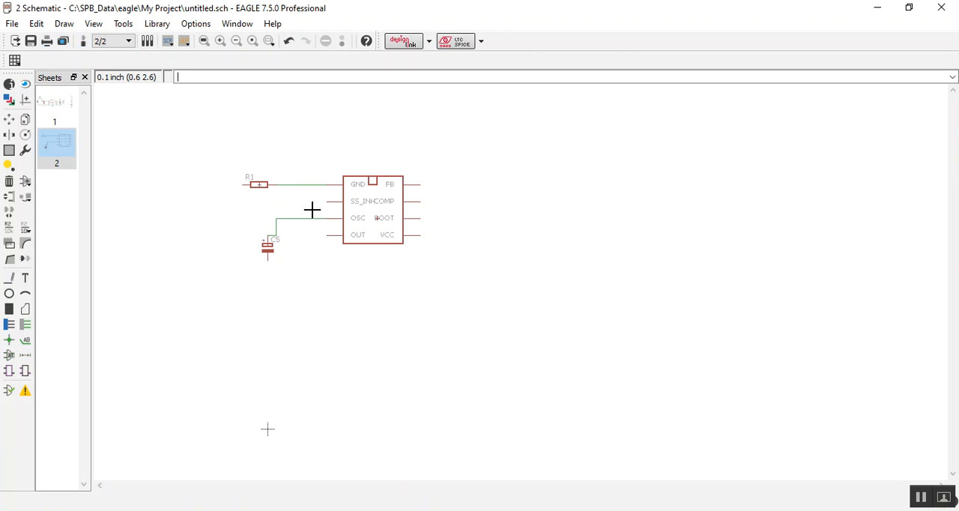
left_click(83, 40)
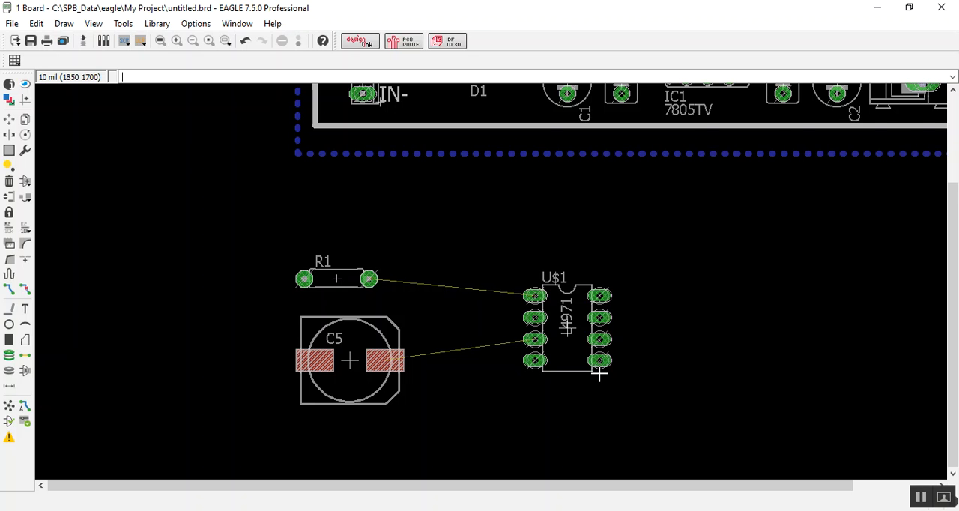
scroll(589, 347, "down", 1)
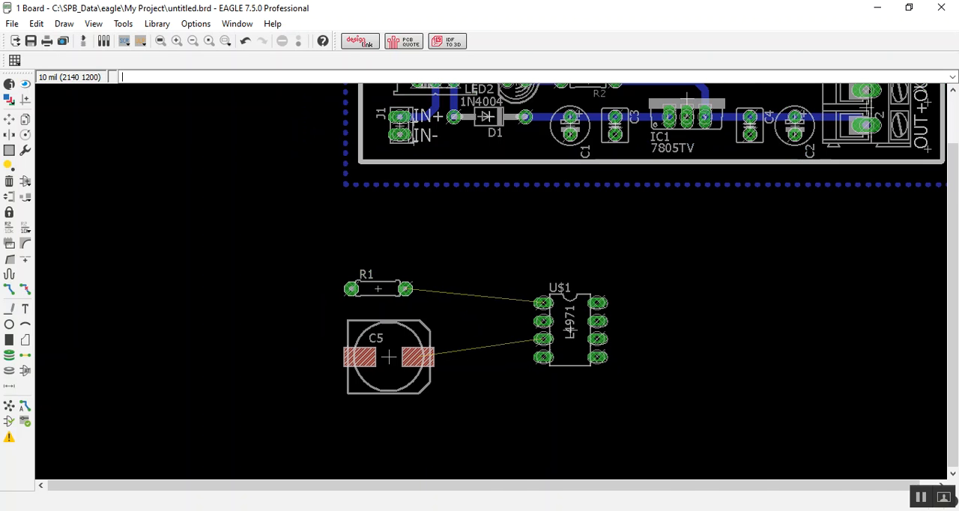
Step: Switch to the L4971 datasheet in Adobe Acrobat Reader, maximize it and view the block diagram above the pin connections
key("alt+Tab")
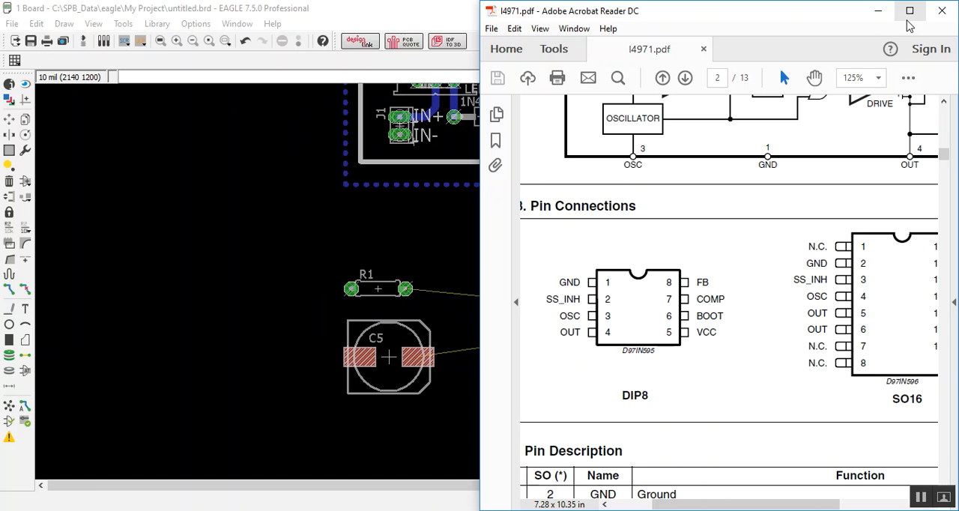
left_click(908, 17)
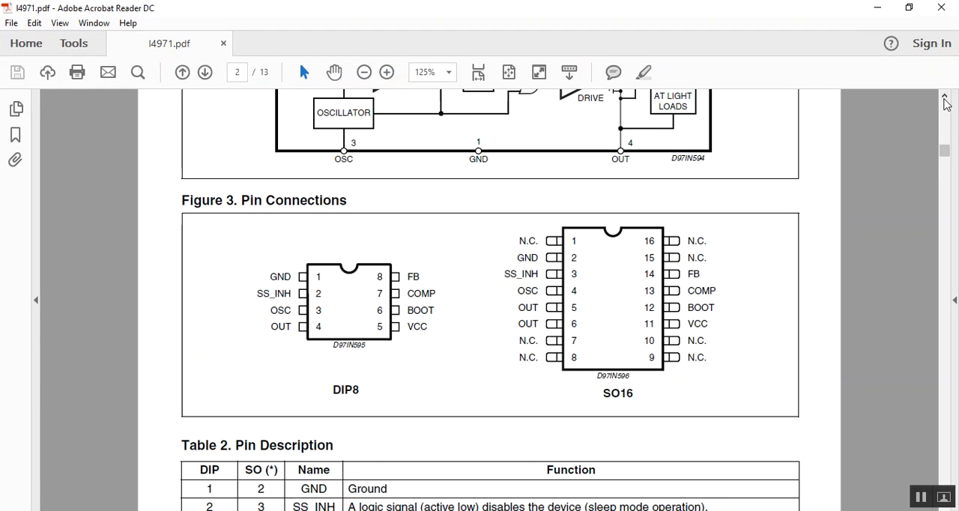
left_click(945, 97)
left_click(945, 99)
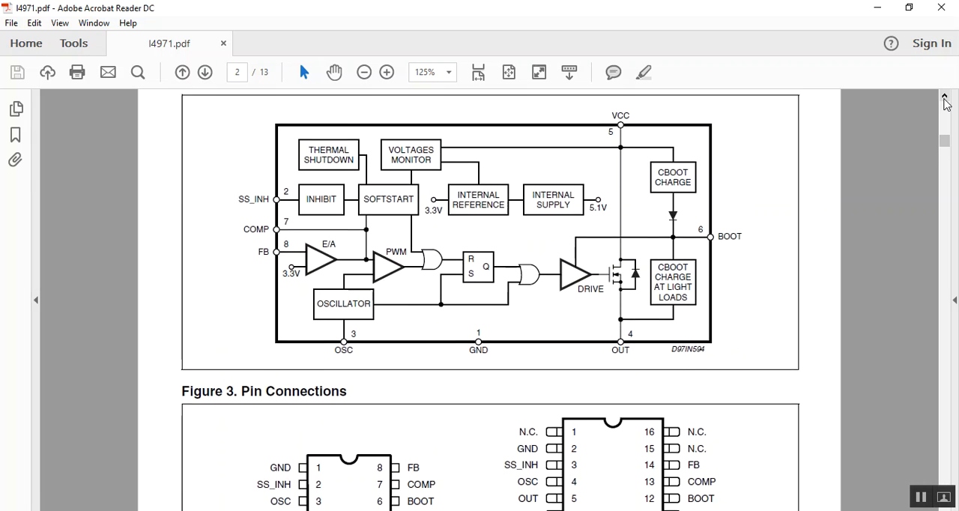
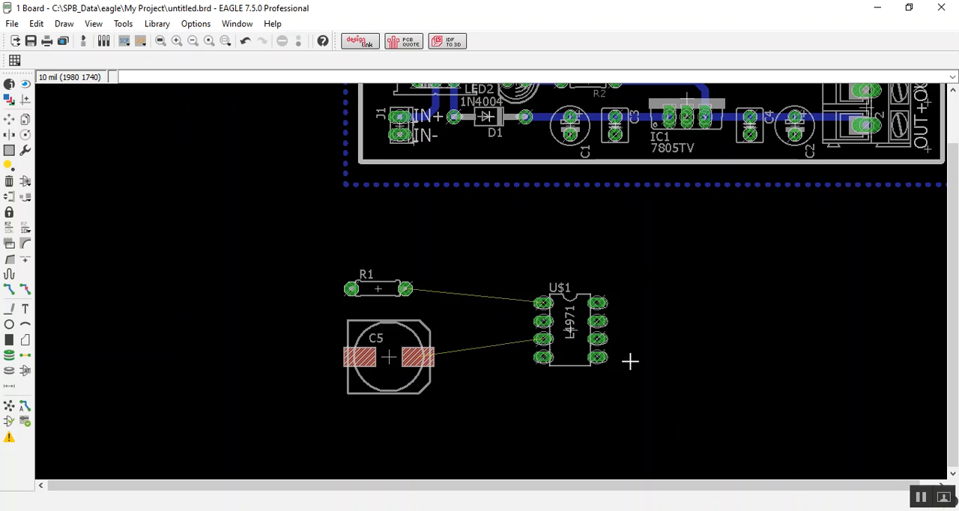
Step: Switch to the schematic and inspect the L4971 symbol with its R1 and C5 connections
left_click(84, 41)
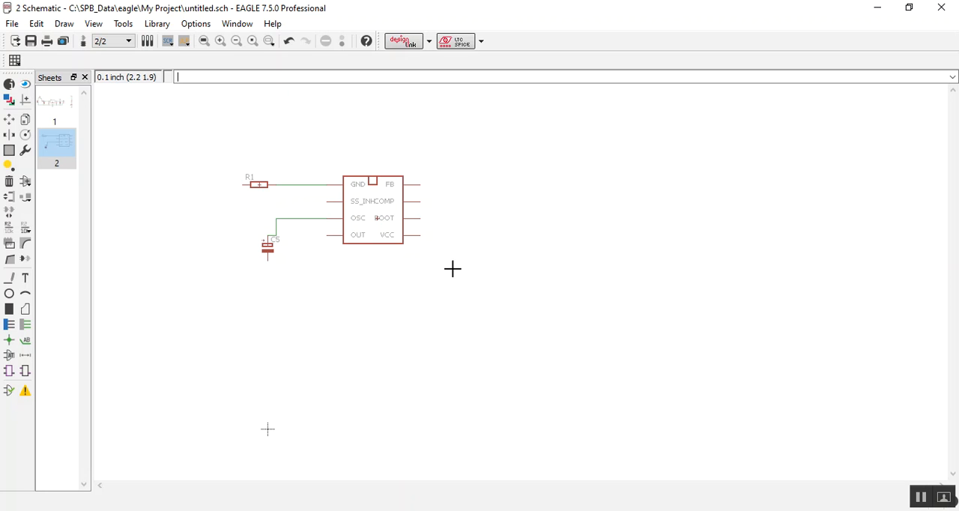
scroll(365, 191, "up", 3)
scroll(365, 194, "down", 1)
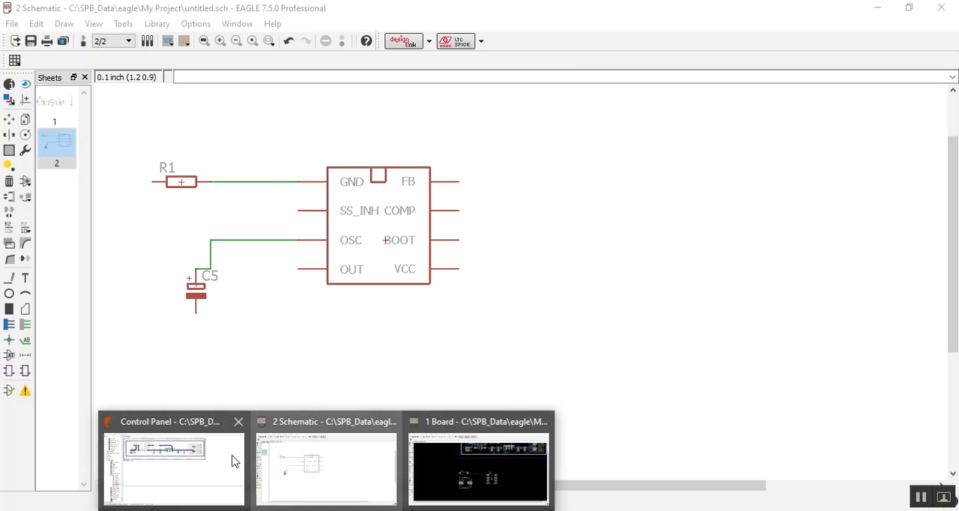
Step: Switch to the Control Panel and preview the 2QSP14 package in the ref-packages-longpad library
left_click(199, 459)
scroll(15, 154, "up", 5)
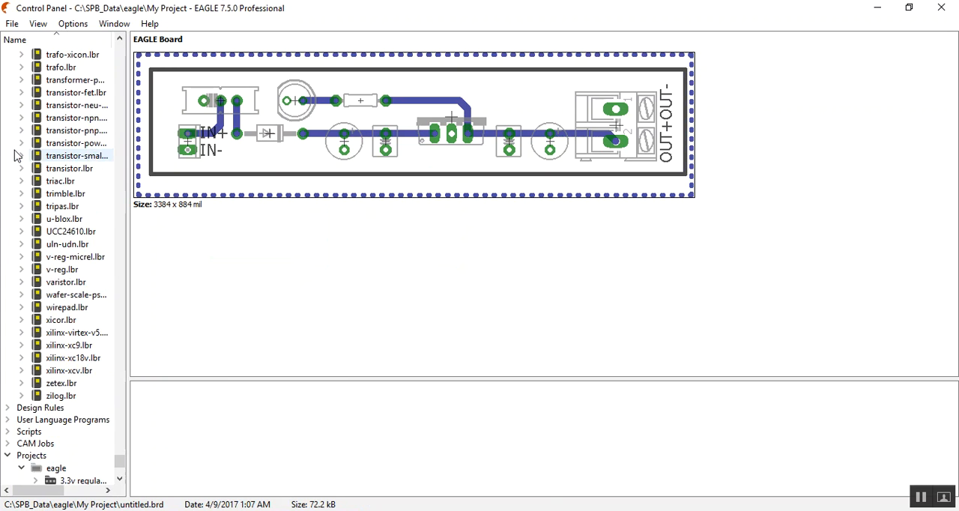
left_click_drag(120, 460, 136, 109)
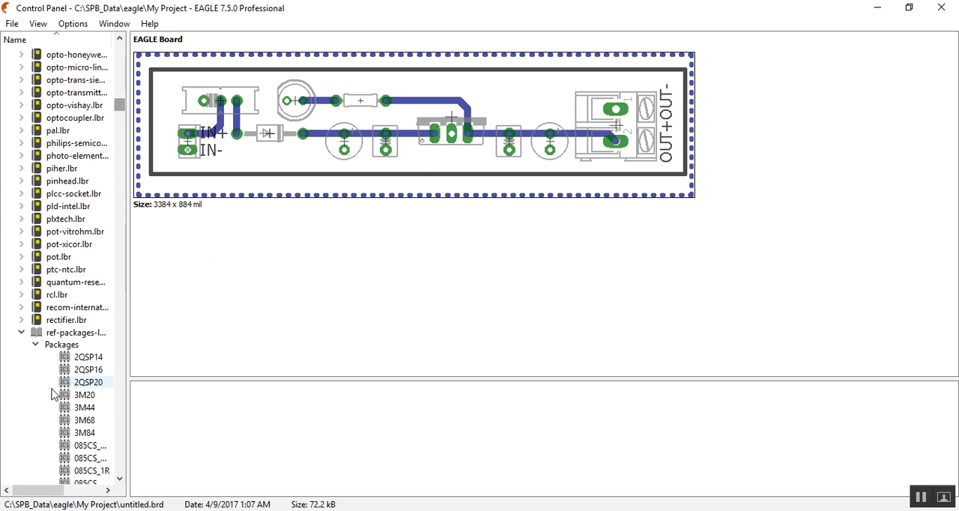
left_click(78, 360)
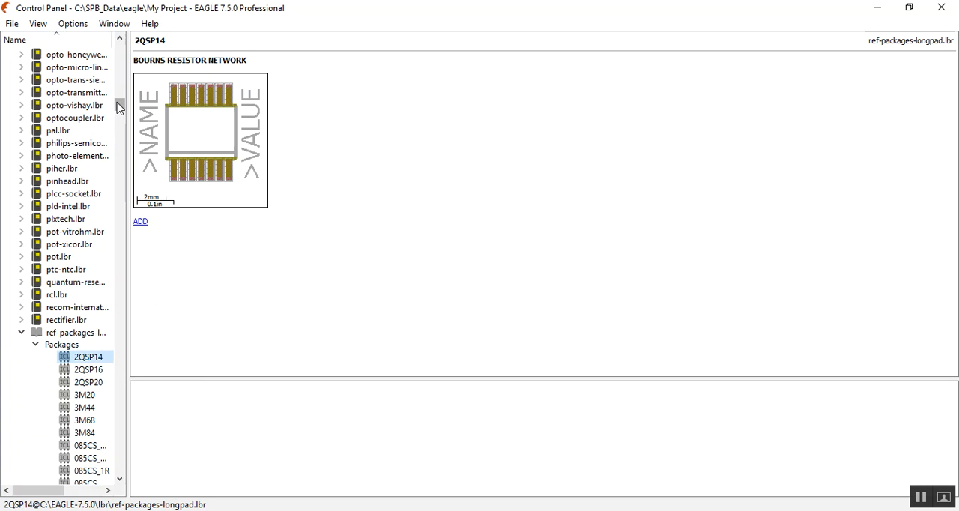
Step: Browse the ref-packages-longpad capacitor and resistor footprints, previewing several including 175TMP-0810
left_click_drag(120, 107, 120, 113)
left_click(82, 81)
left_click(80, 133)
left_click(81, 180)
left_click(83, 231)
left_click(75, 332)
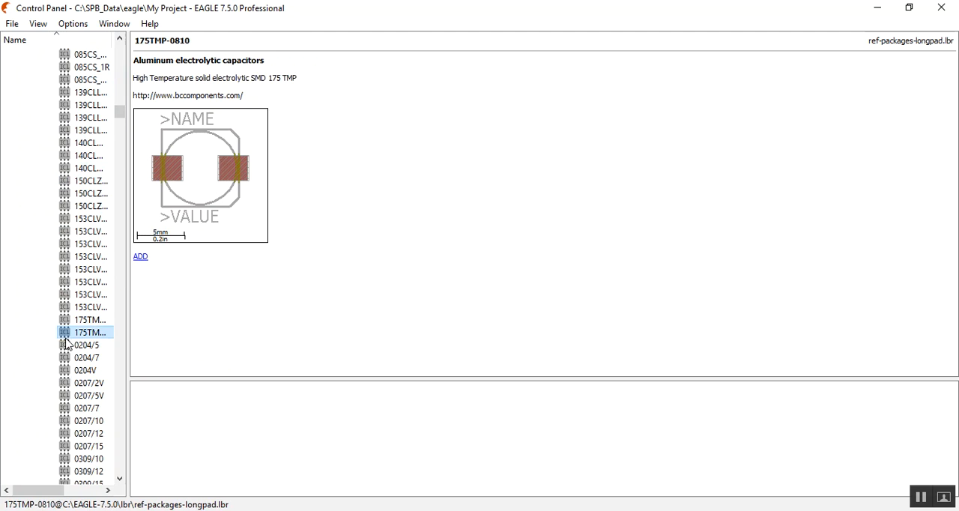
left_click(75, 383)
Step: Preview further ref-packages-longpad footprints through DIL24-6, and check which actions are offered for that package
left_click_drag(120, 112, 120, 164)
left_click(67, 244)
left_click(75, 357)
left_click(83, 433)
left_click(86, 231)
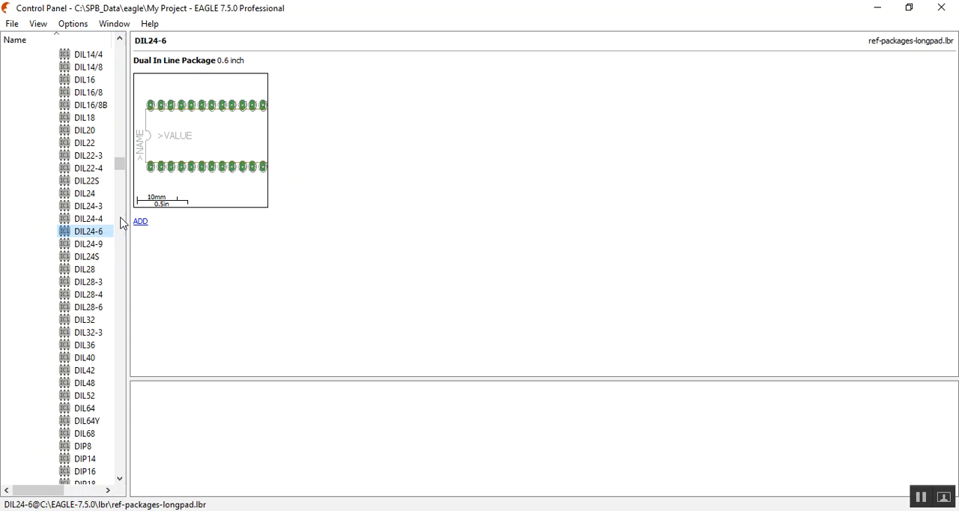
right_click(77, 239)
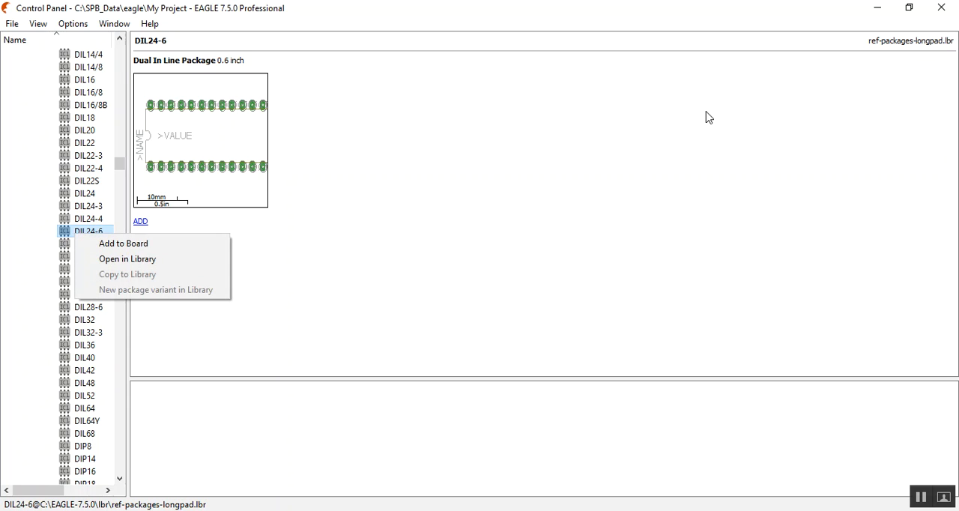
left_click(661, 208)
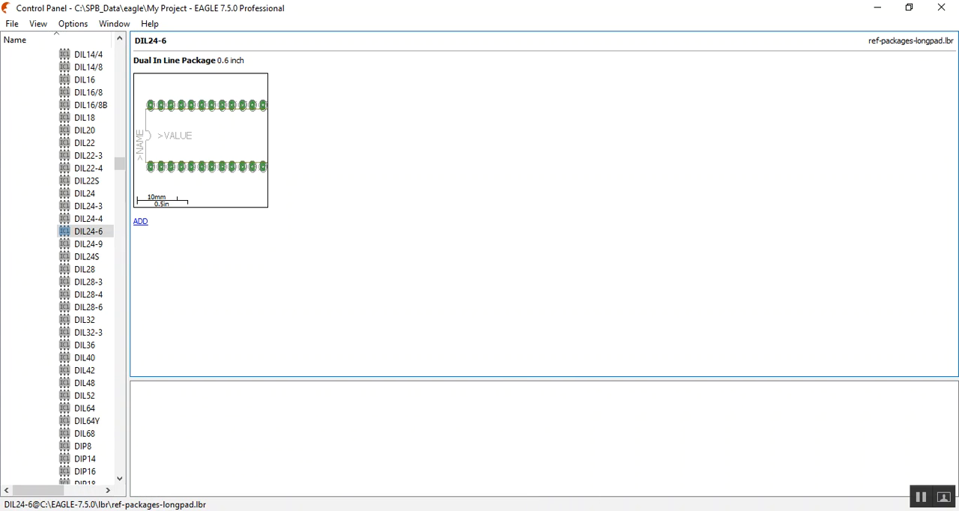
mouse_move(326, 510)
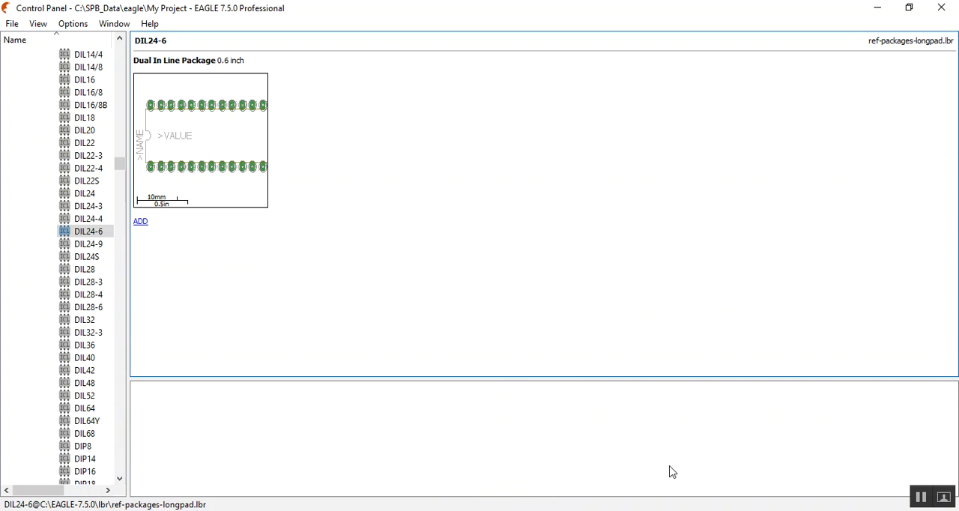